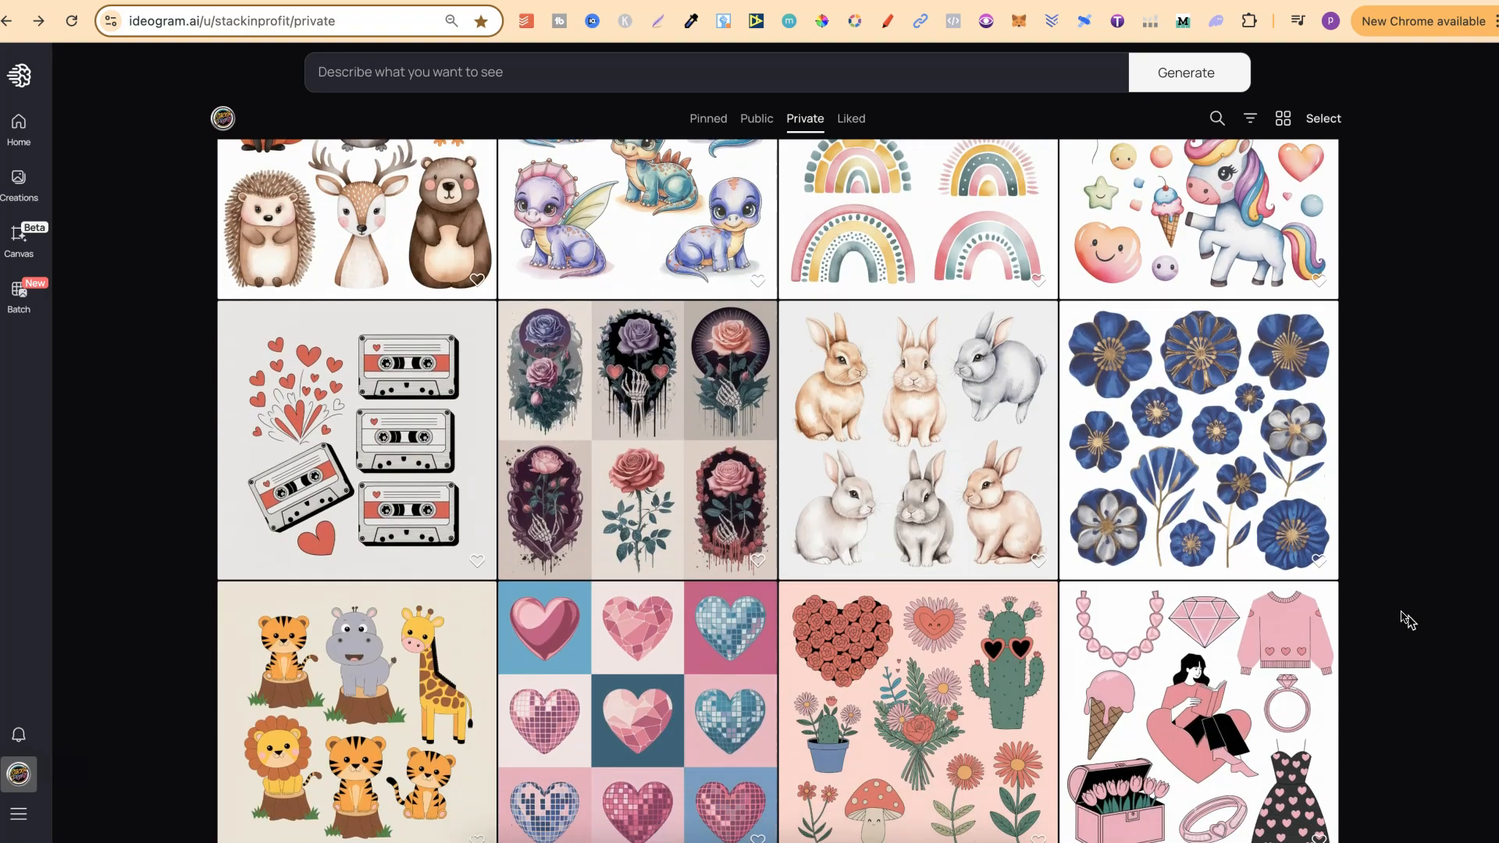
scroll(1407, 621, "down", 10)
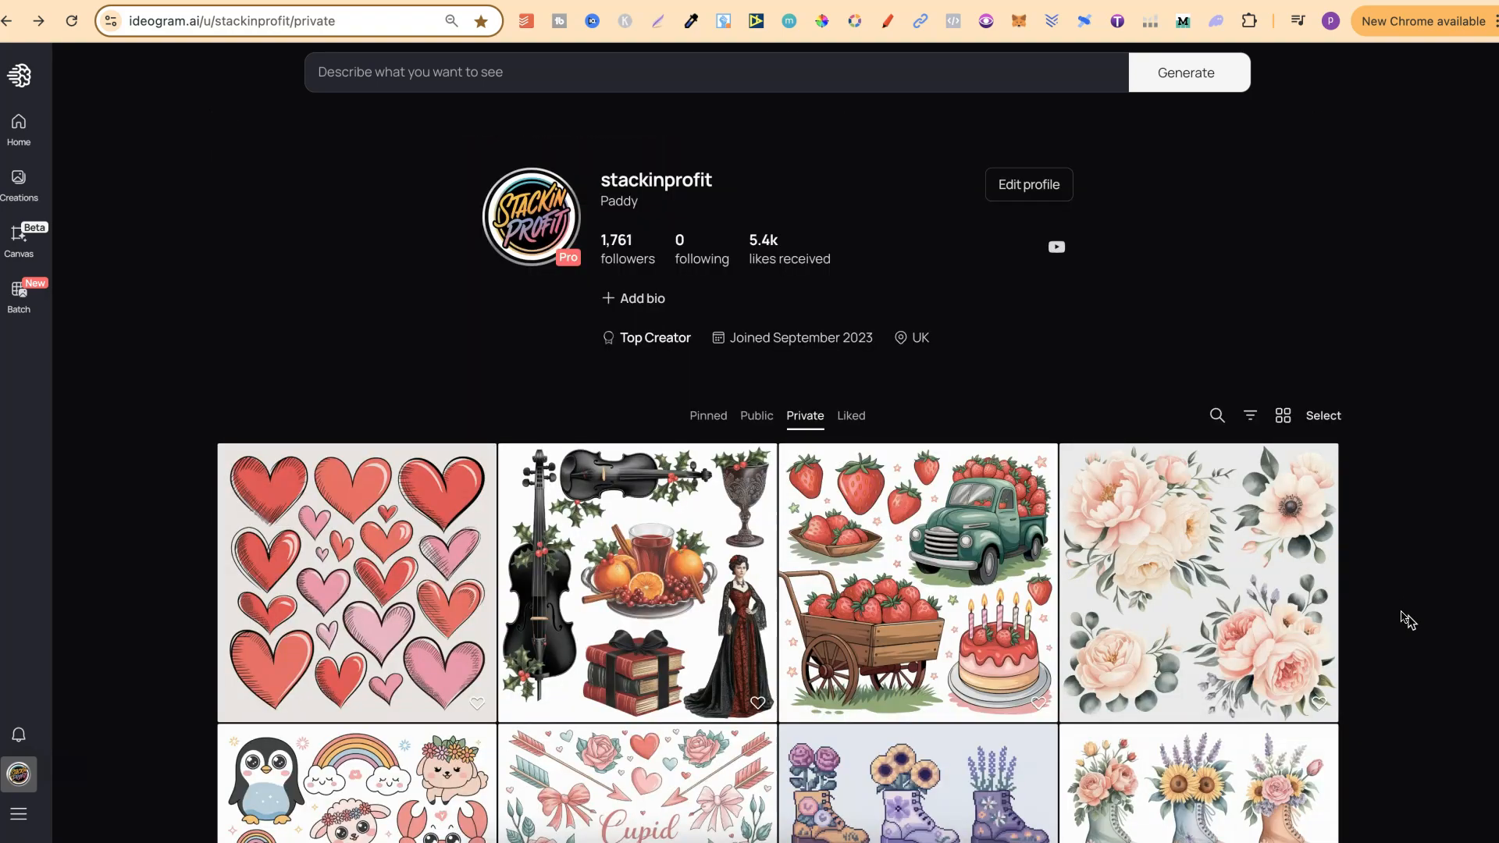
Step: Show the profile's public creations and browse the gallery
left_click(755, 415)
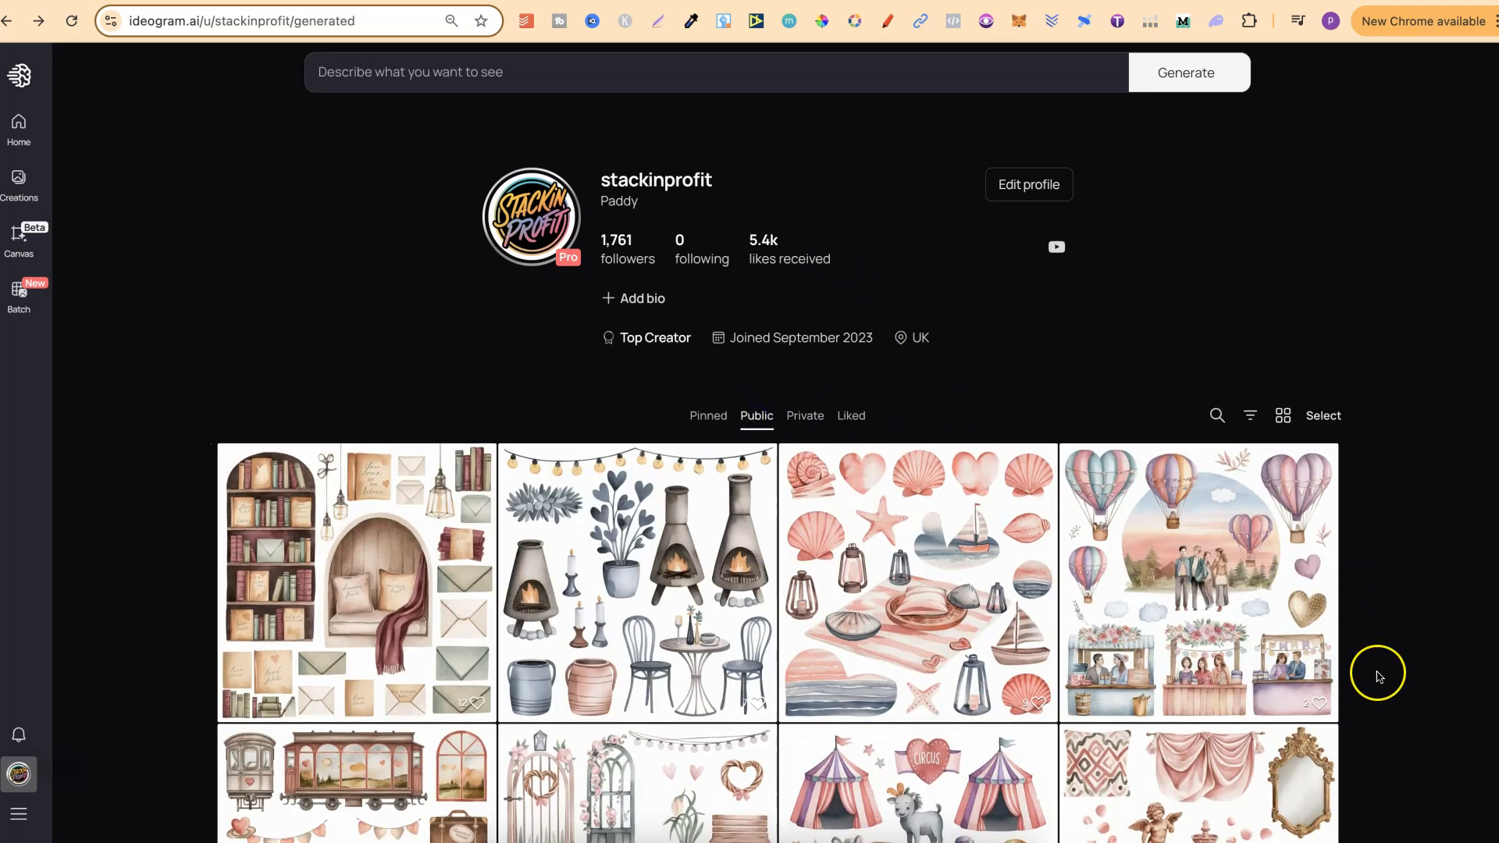
scroll(1376, 673, "down", 5)
scroll(1380, 678, "down", 5)
scroll(1380, 678, "up", 10)
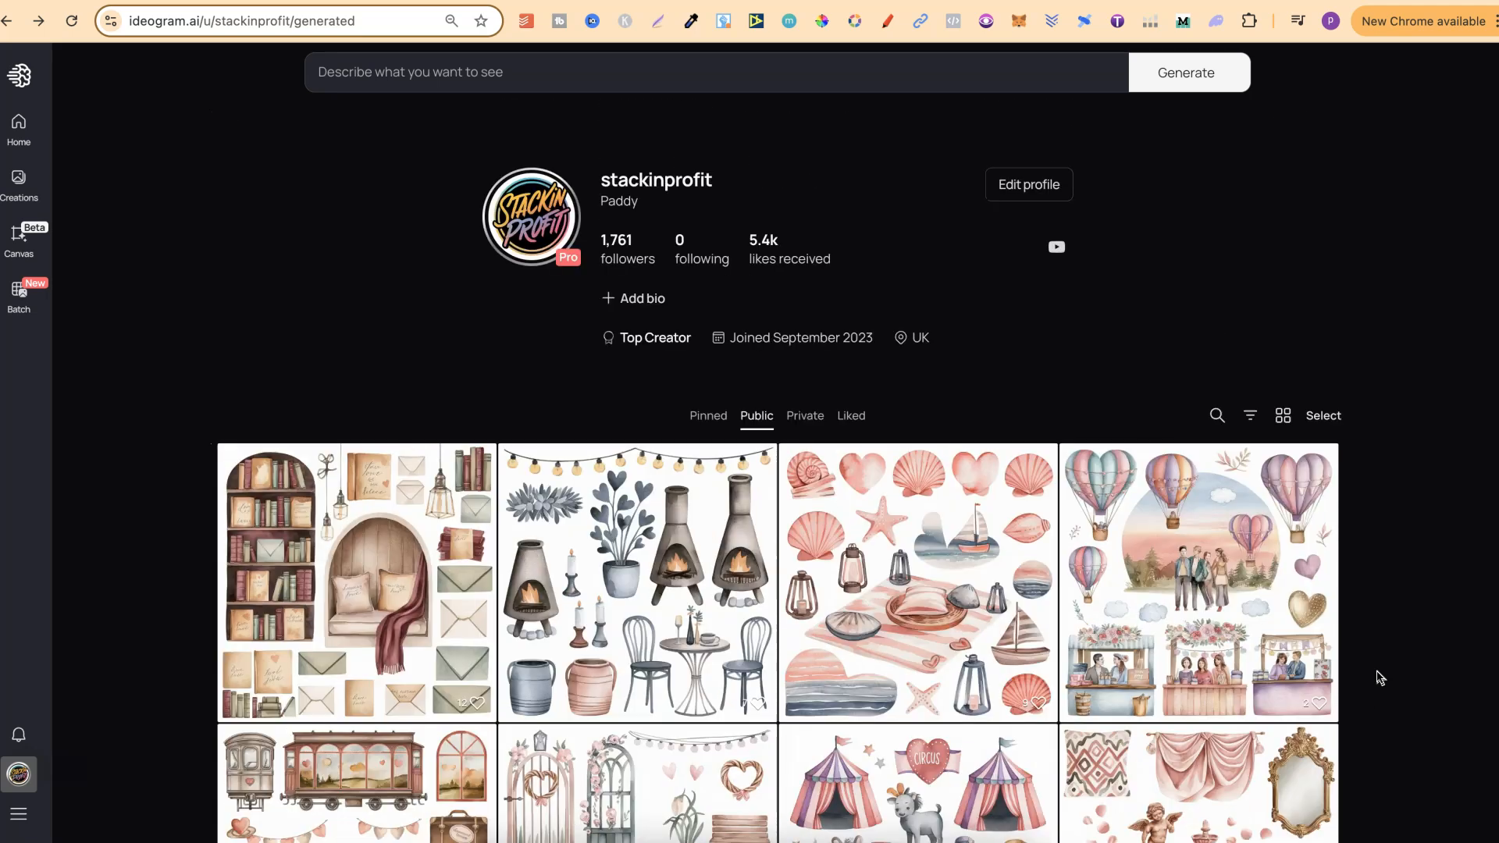
Step: Return to the profile's private creations and look over the first rows of clipart sets
left_click(805, 420)
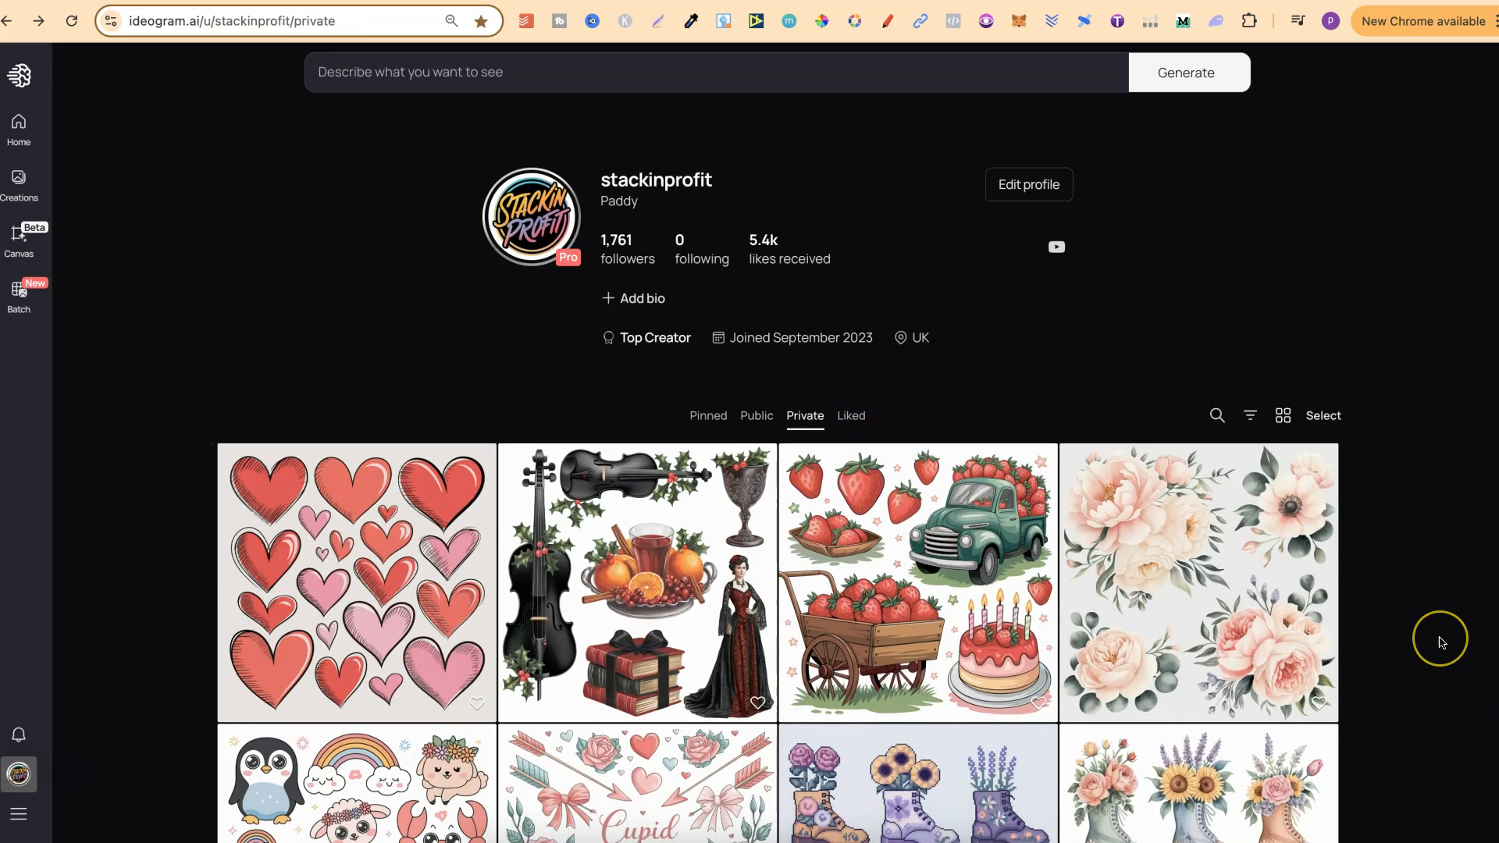
scroll(1439, 635, "down", 3)
scroll(1442, 644, "down", 1)
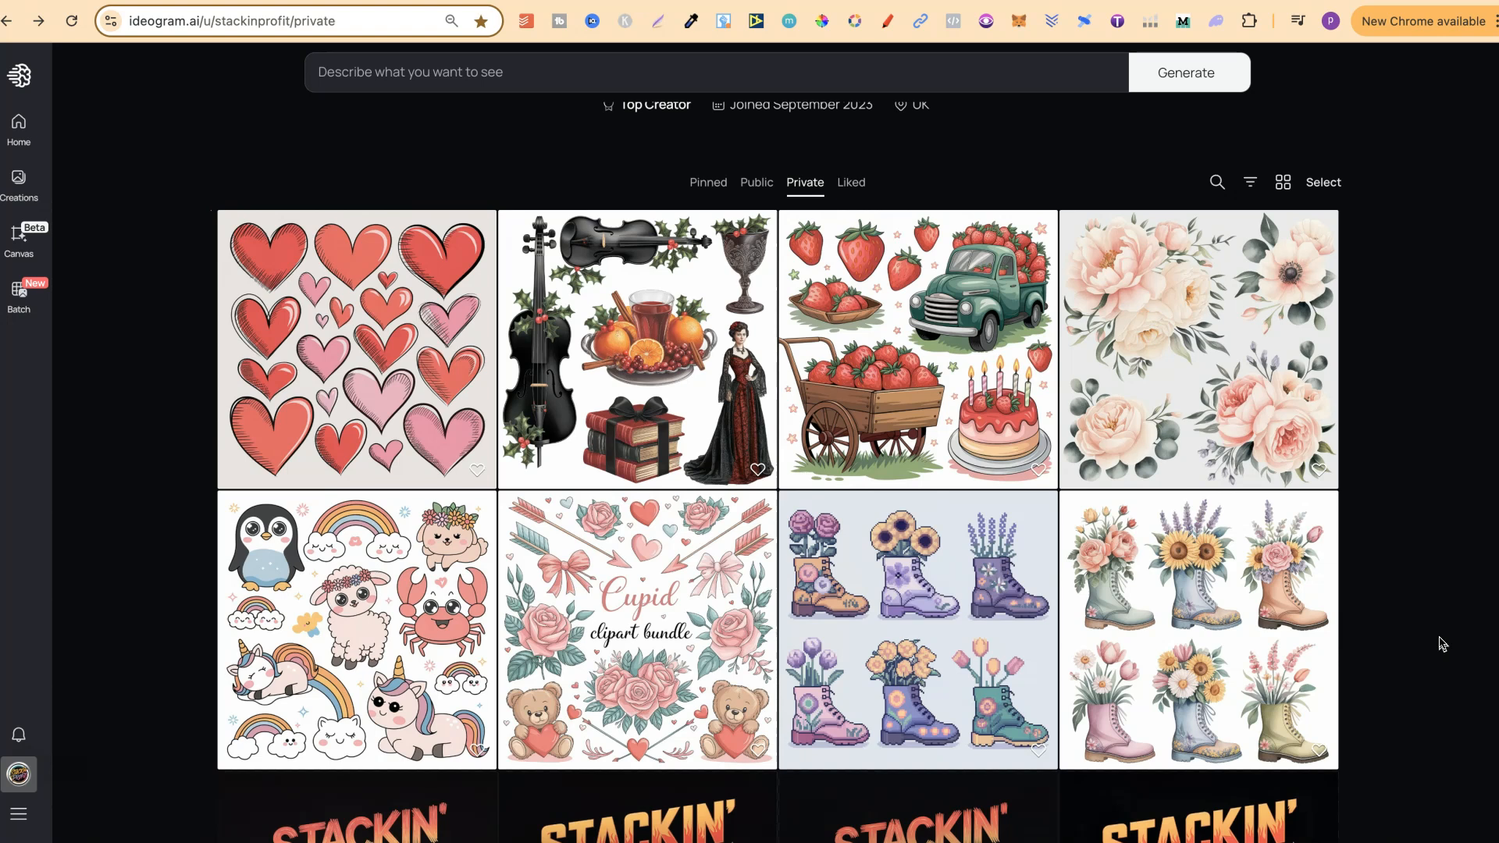
scroll(1442, 643, "down", 1)
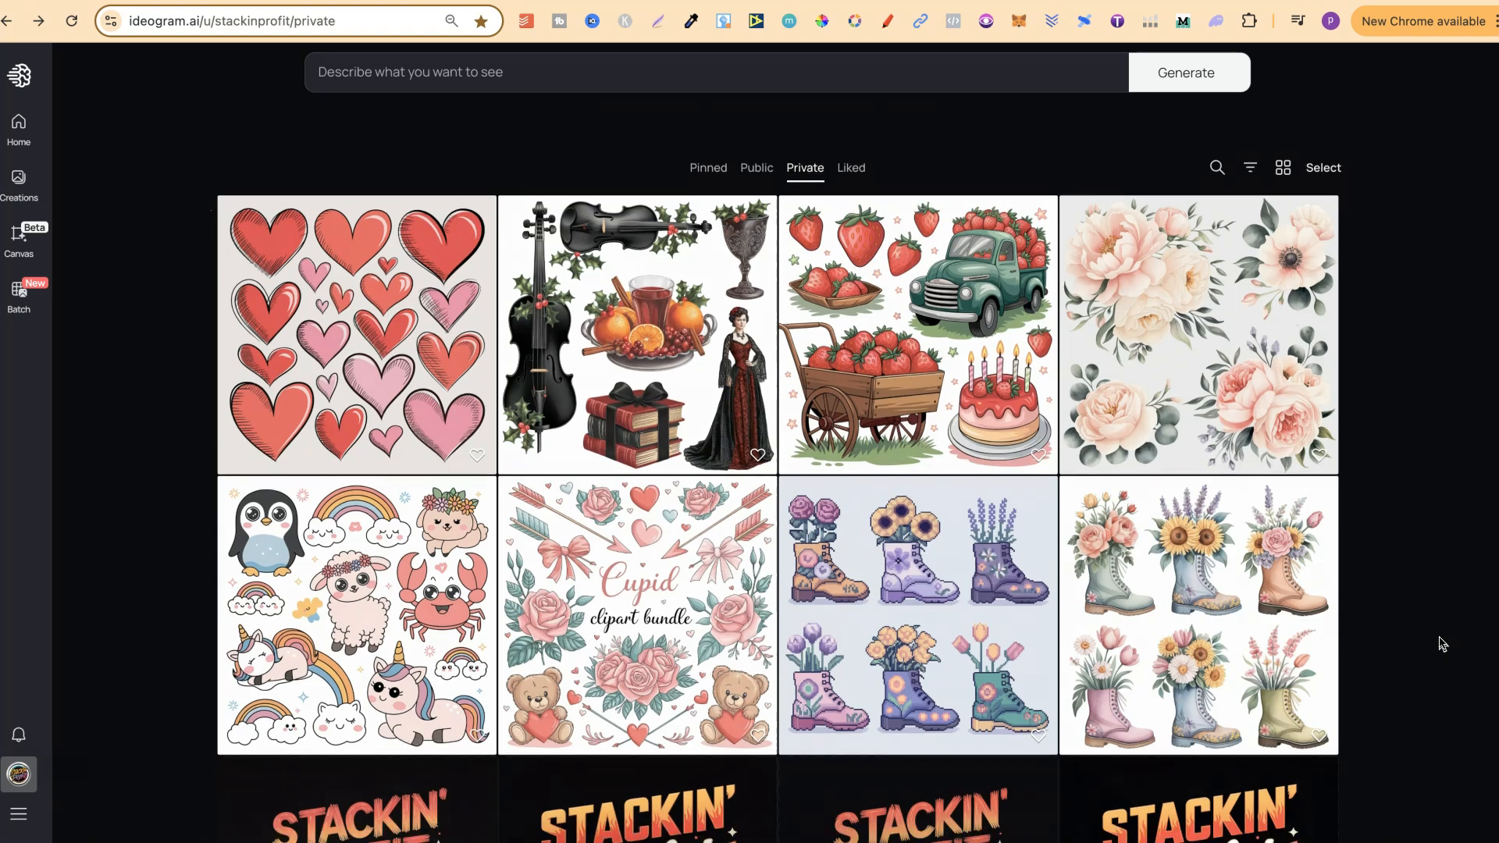
scroll(1442, 643, "up", 1)
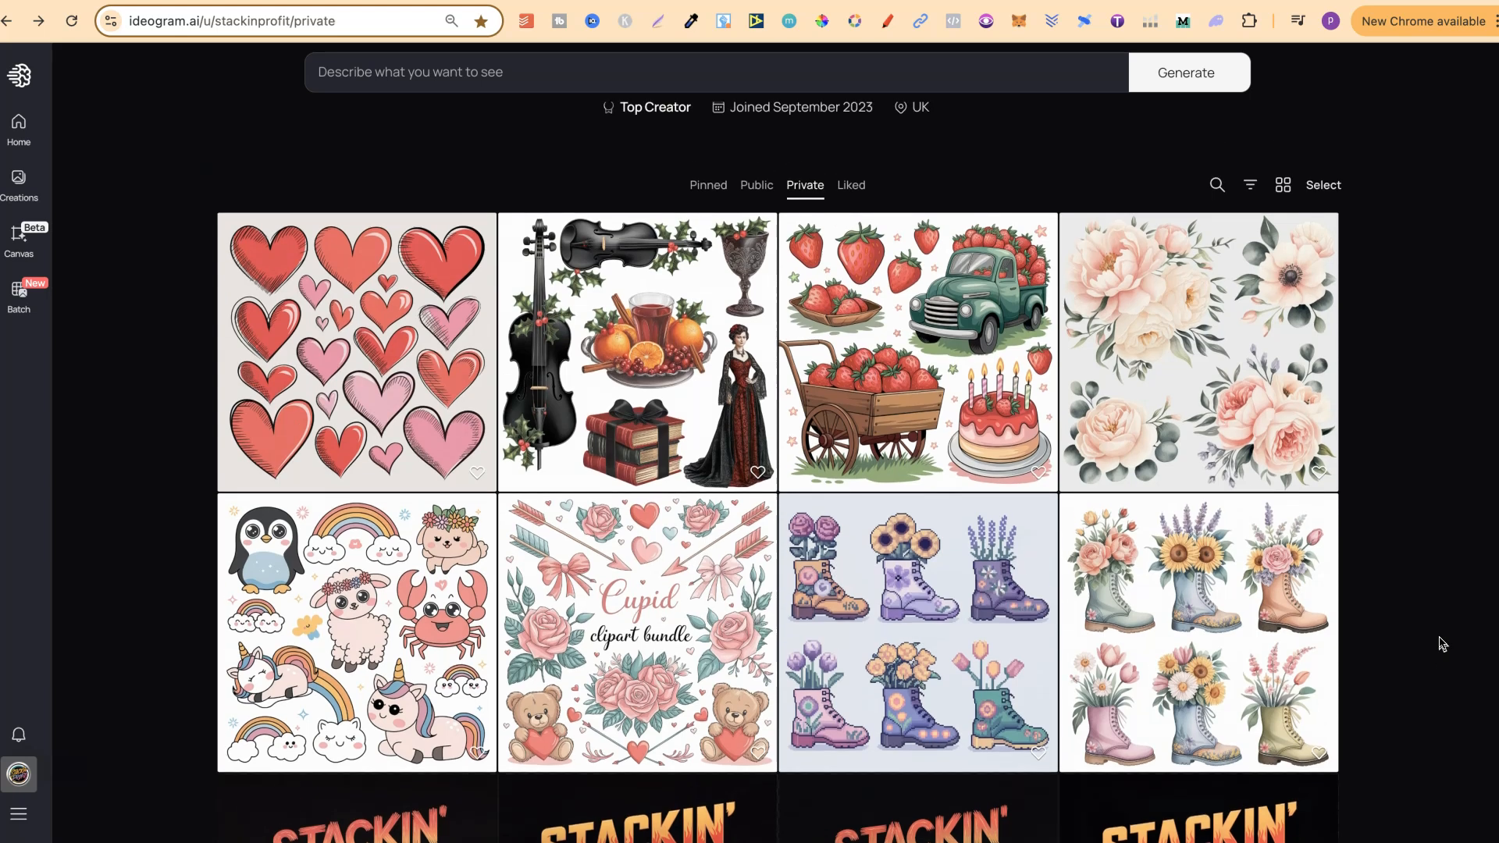
left_click(1442, 643)
Step: Open the hand-drawn red and pink hearts image, expand its full prompt and highlight the prompt text
left_click(393, 362)
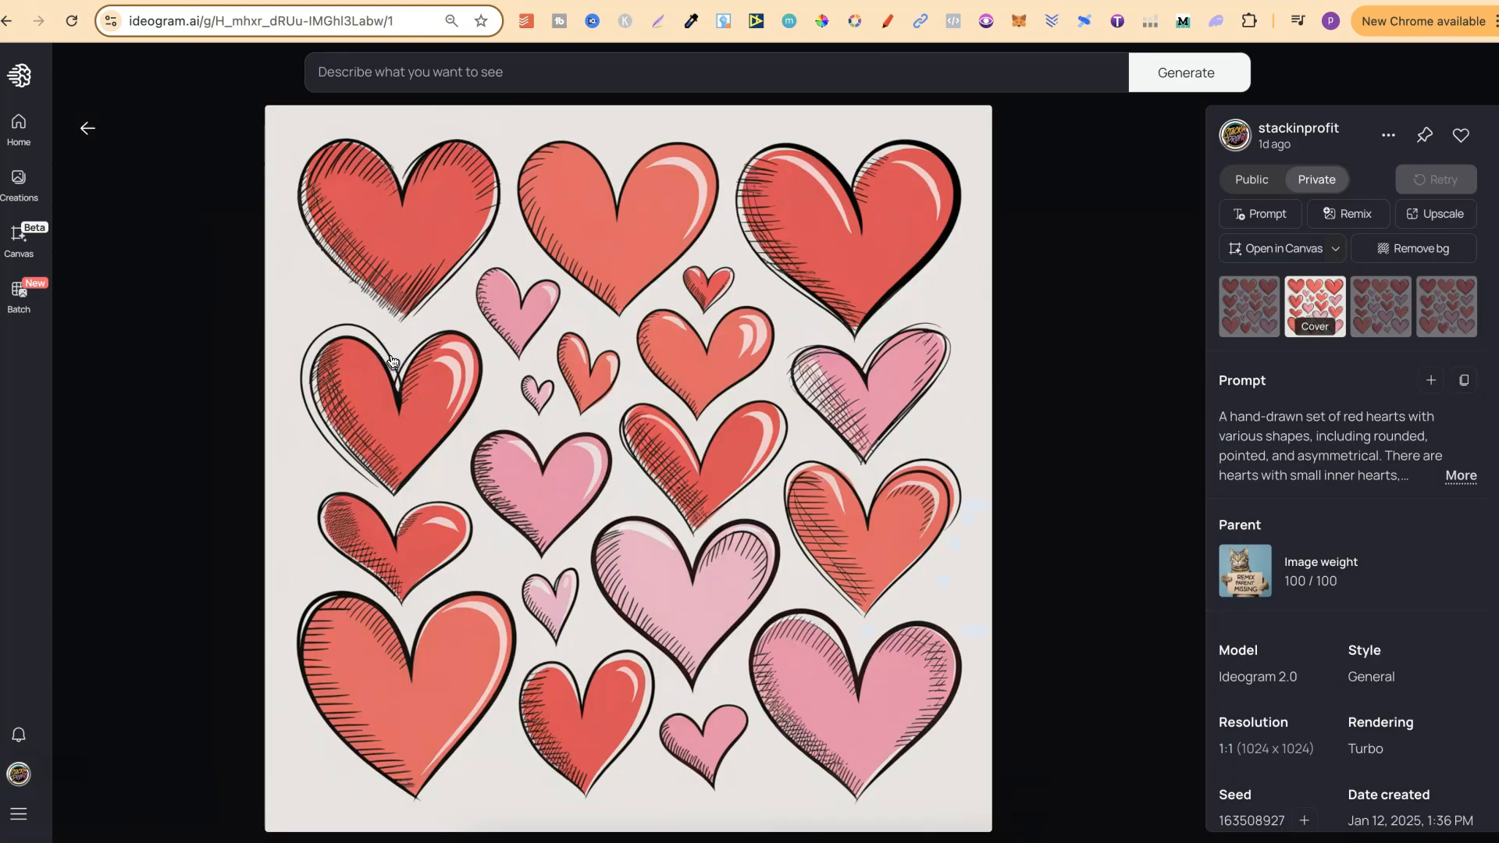
left_click(1460, 475)
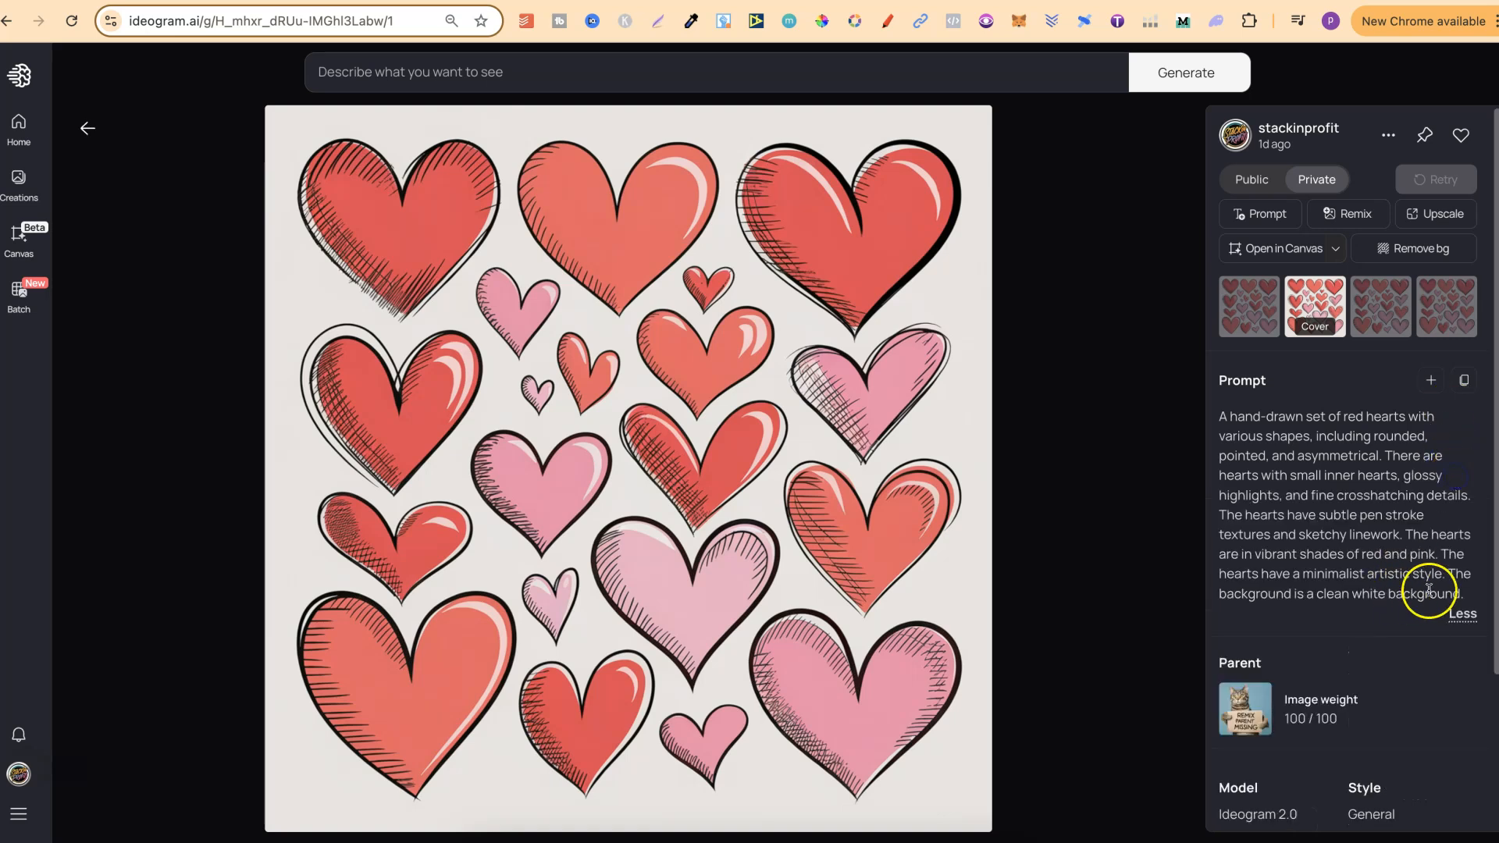
left_click_drag(1468, 592, 1222, 415)
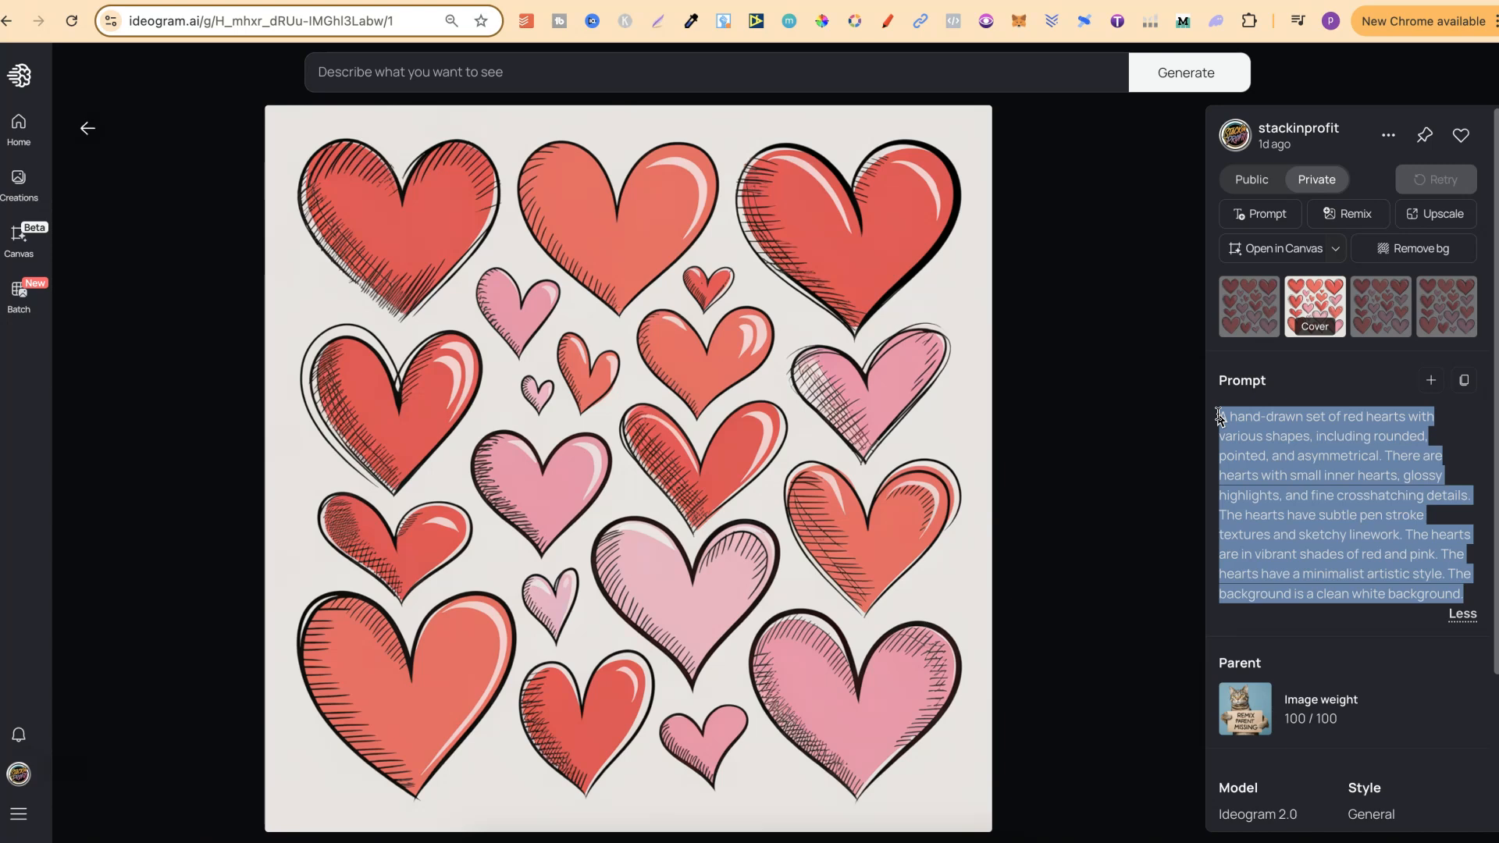
Step: Set up a remix of the hearts image with image weight 80 and remove the reference image from it
left_click(1345, 213)
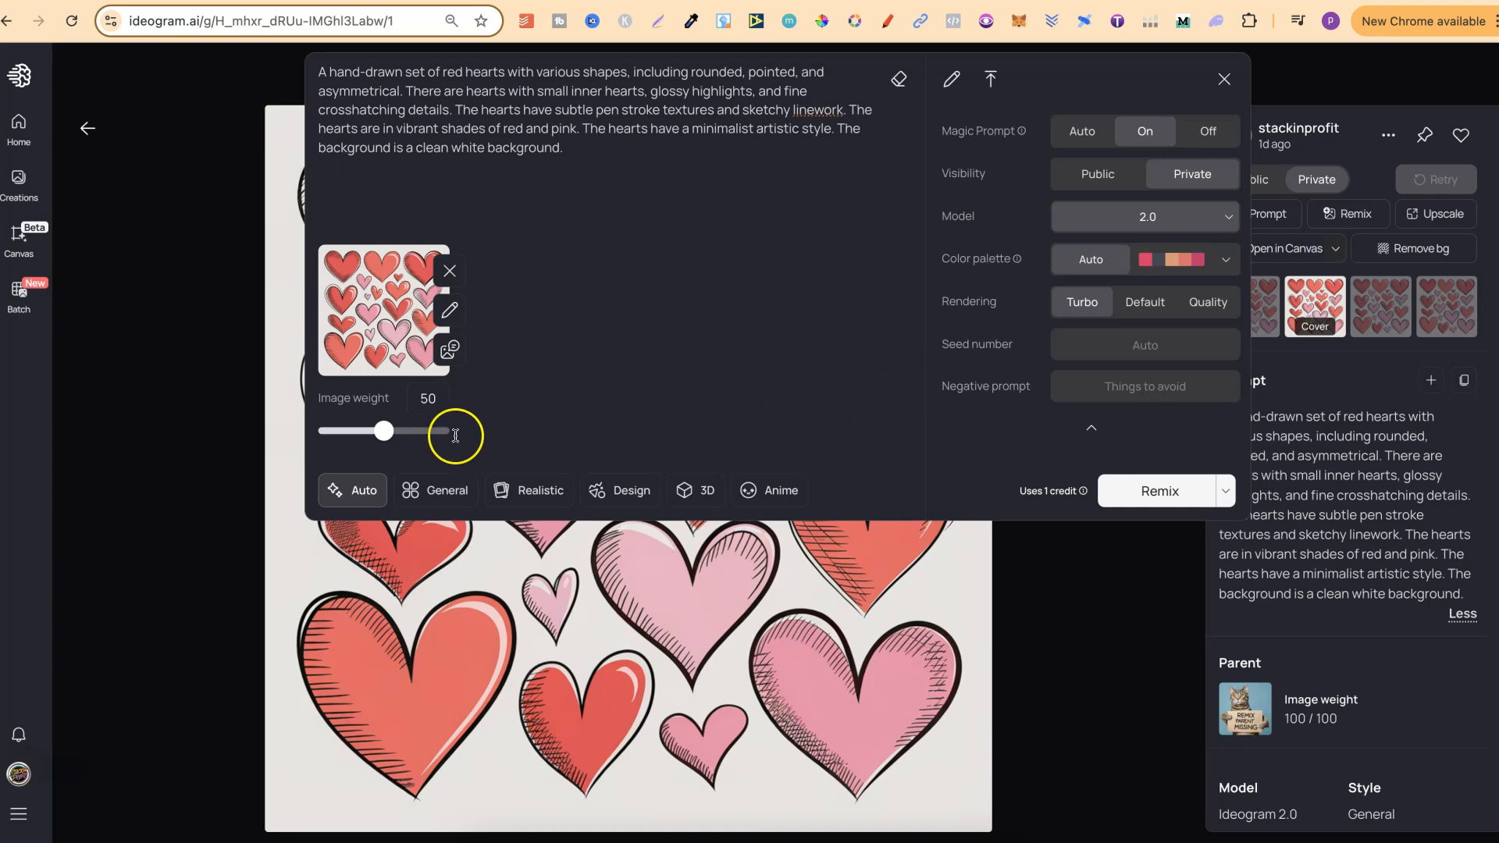
left_click_drag(383, 439, 420, 439)
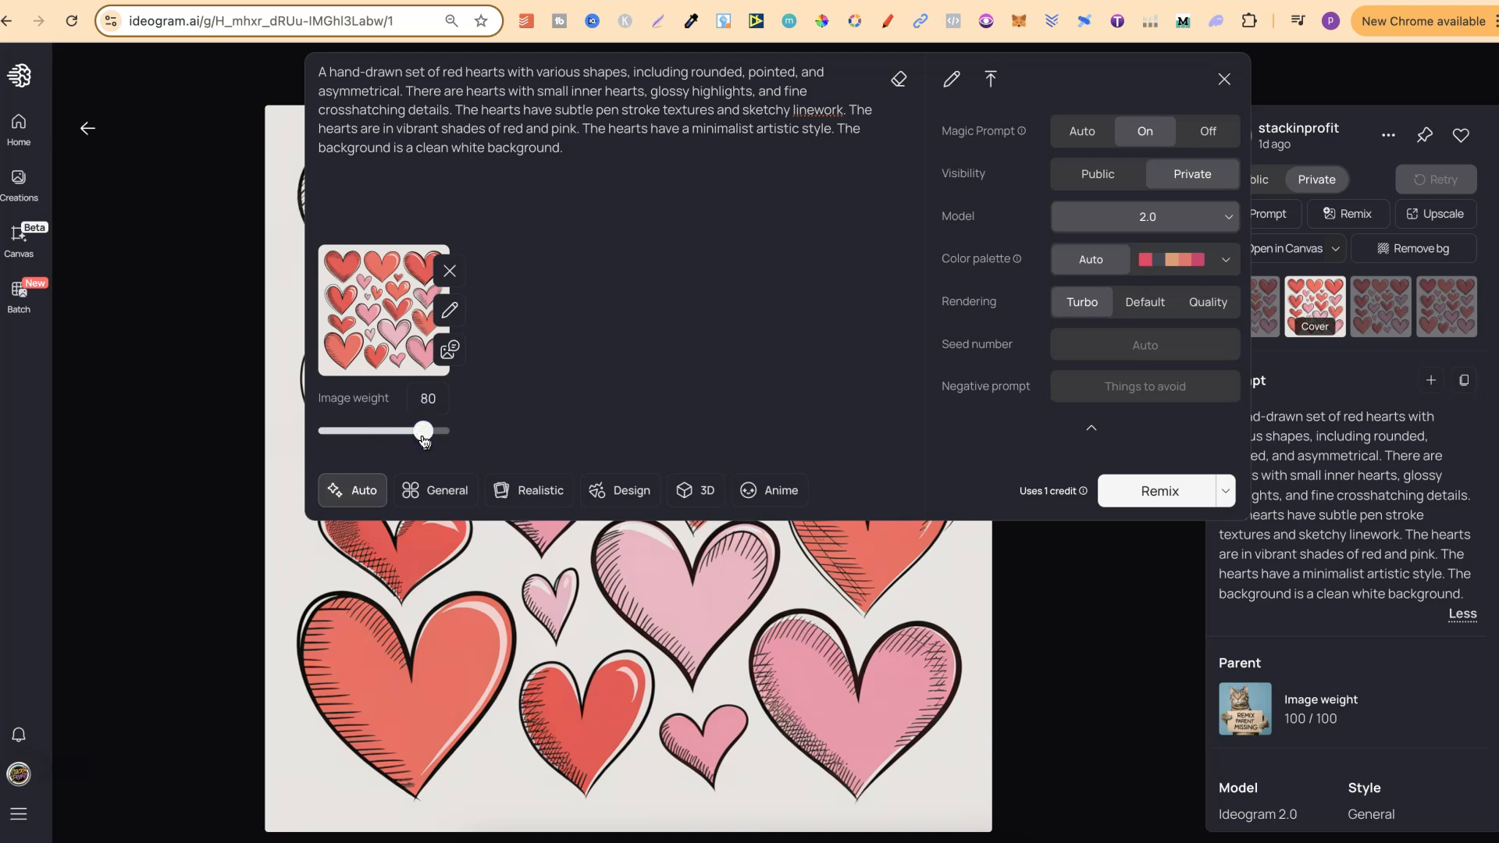
left_click(450, 271)
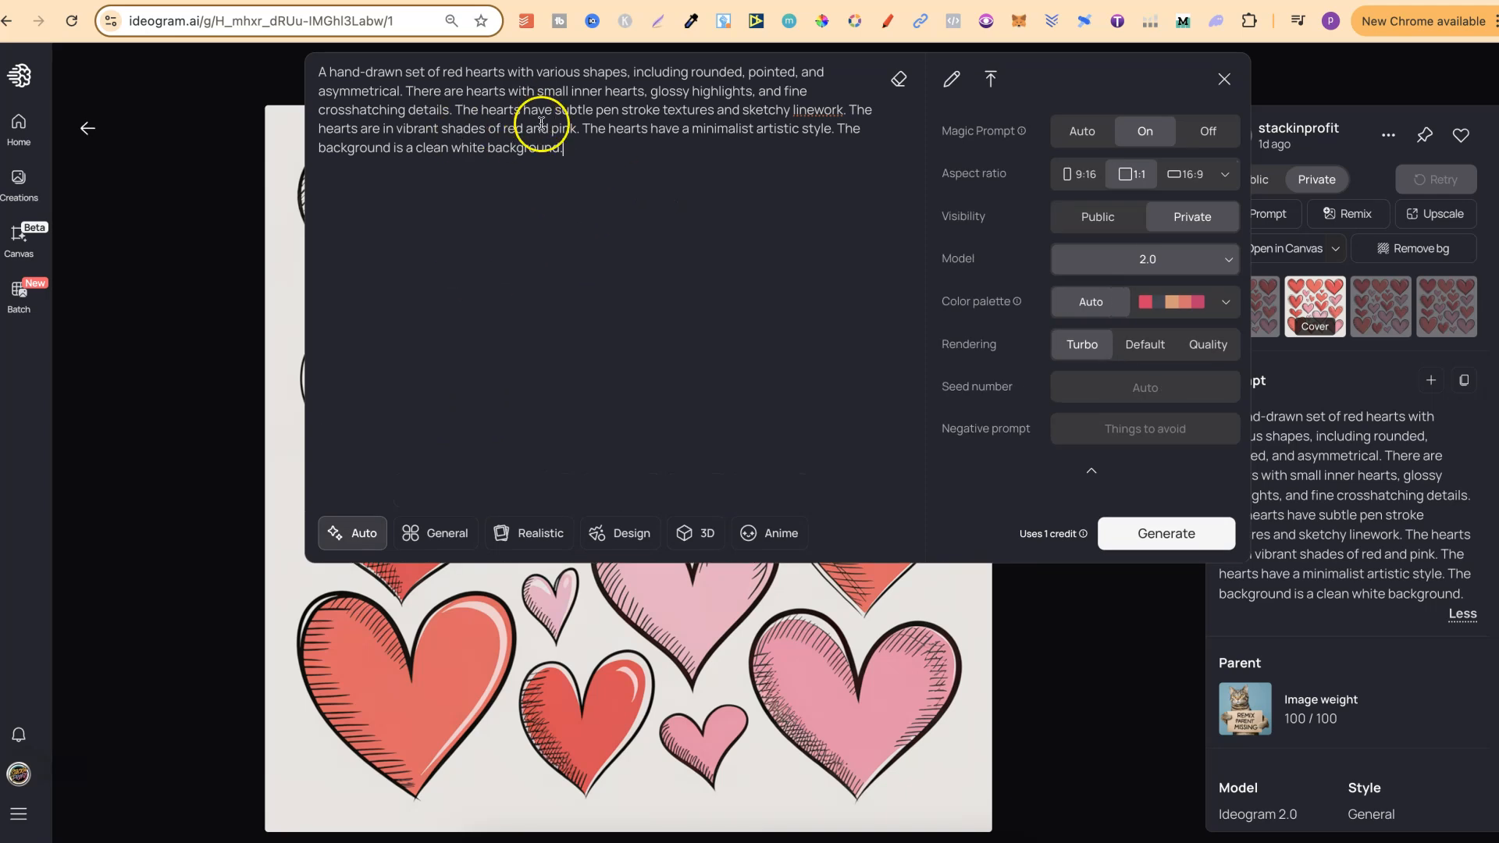
left_click(1083, 670)
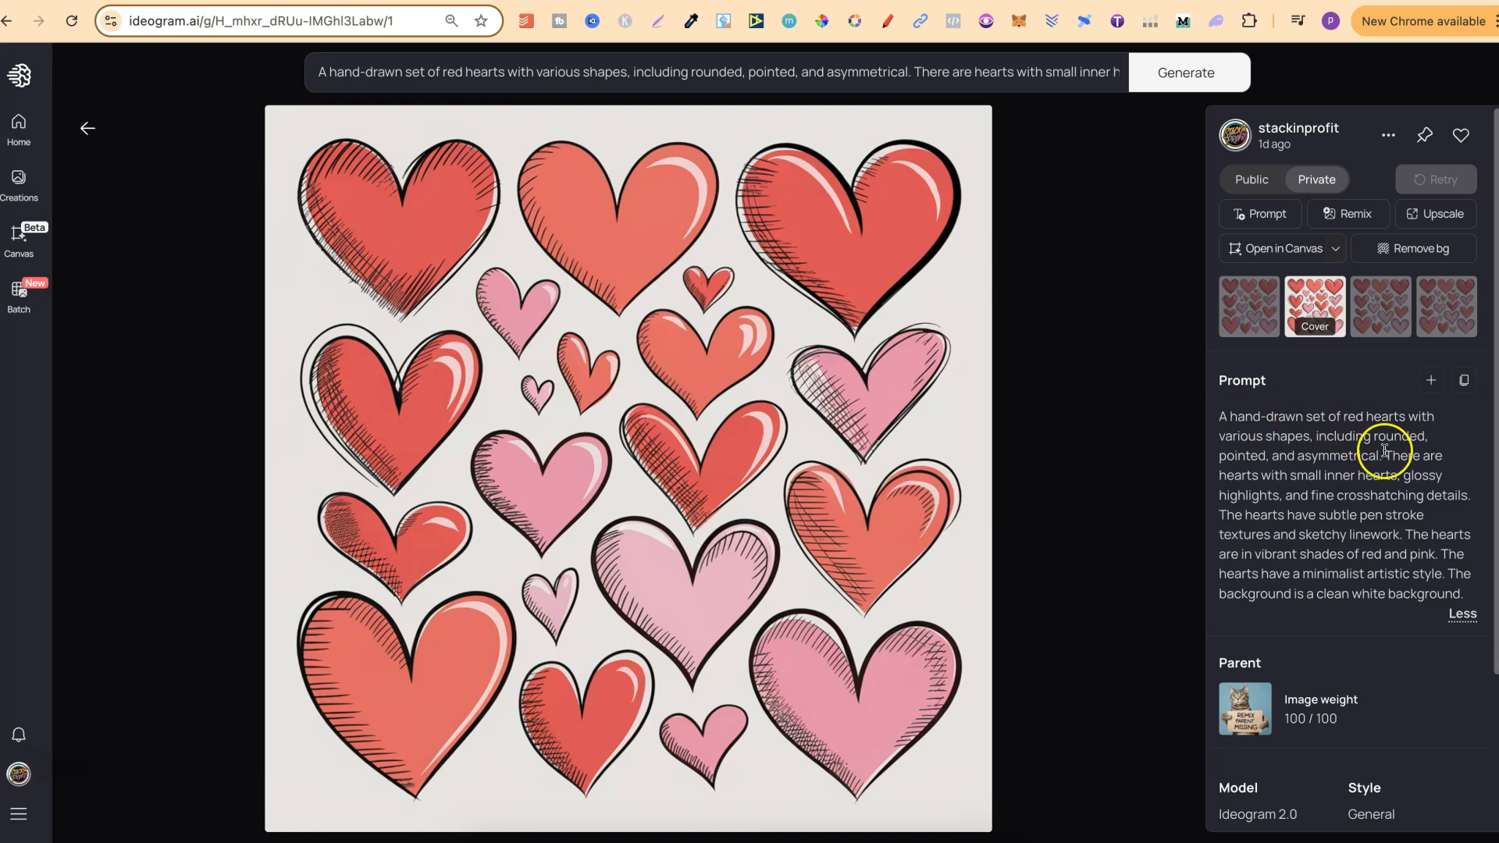
Step: Reuse the hearts image's prompt as the new generation prompt and return to the private gallery
left_click(1430, 381)
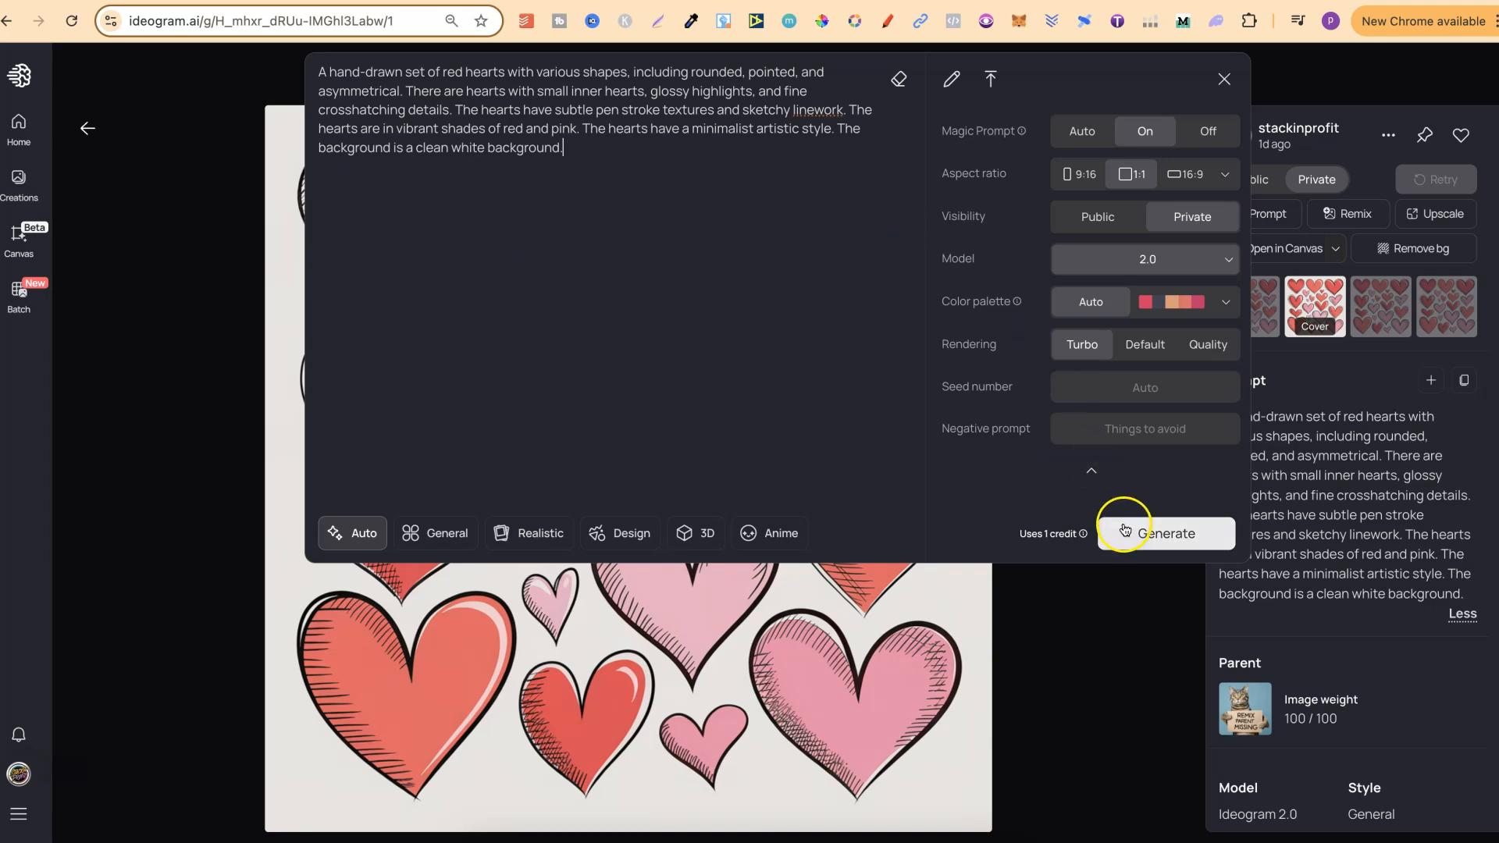
left_click(142, 119)
left_click(87, 128)
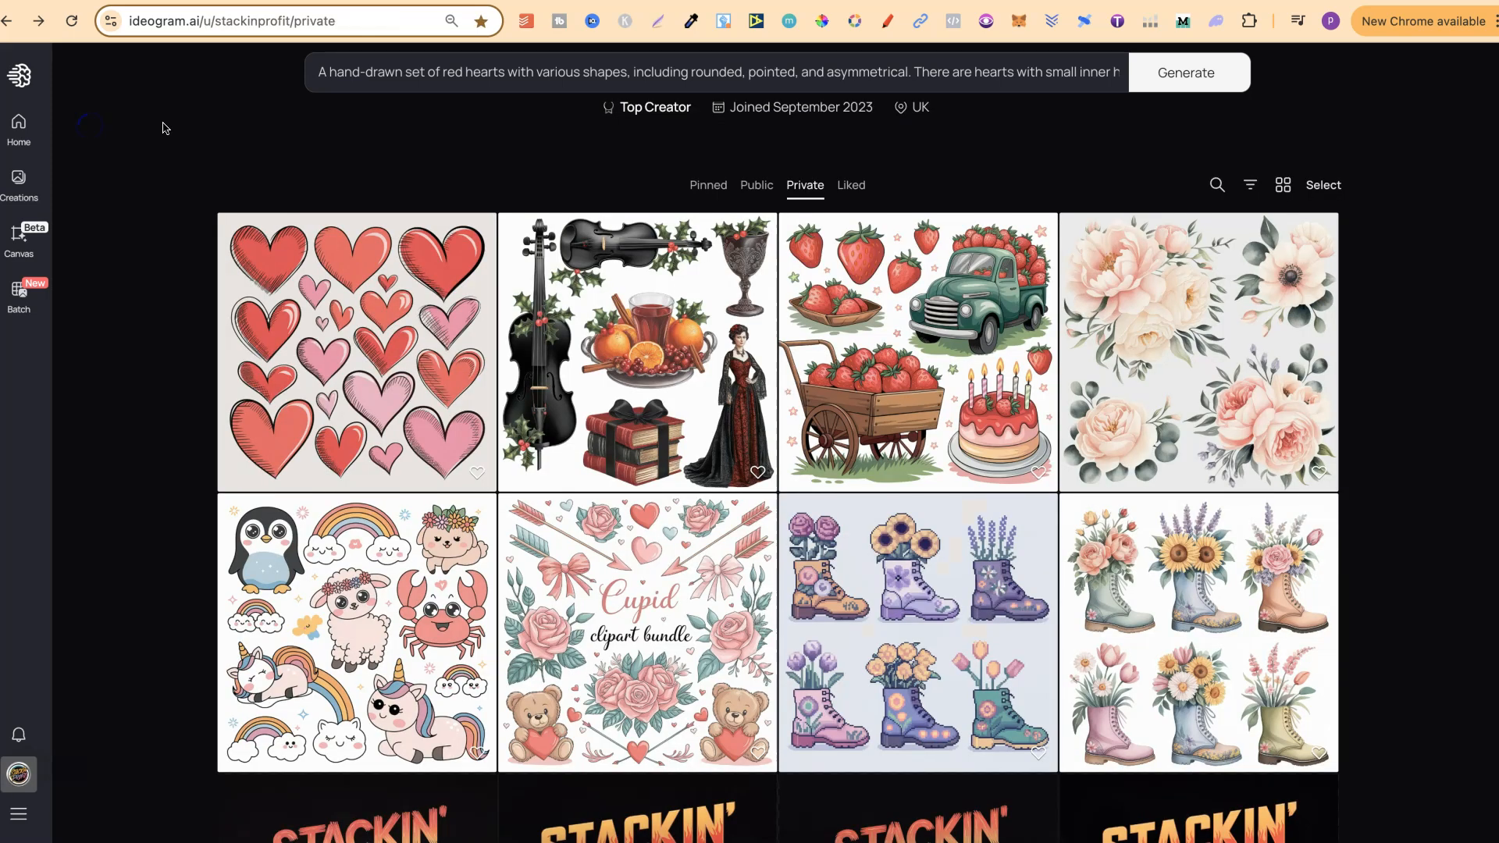
Step: Browse the private gallery for examples of clipart bundle themes and styles
scroll(1476, 435, "down", 3)
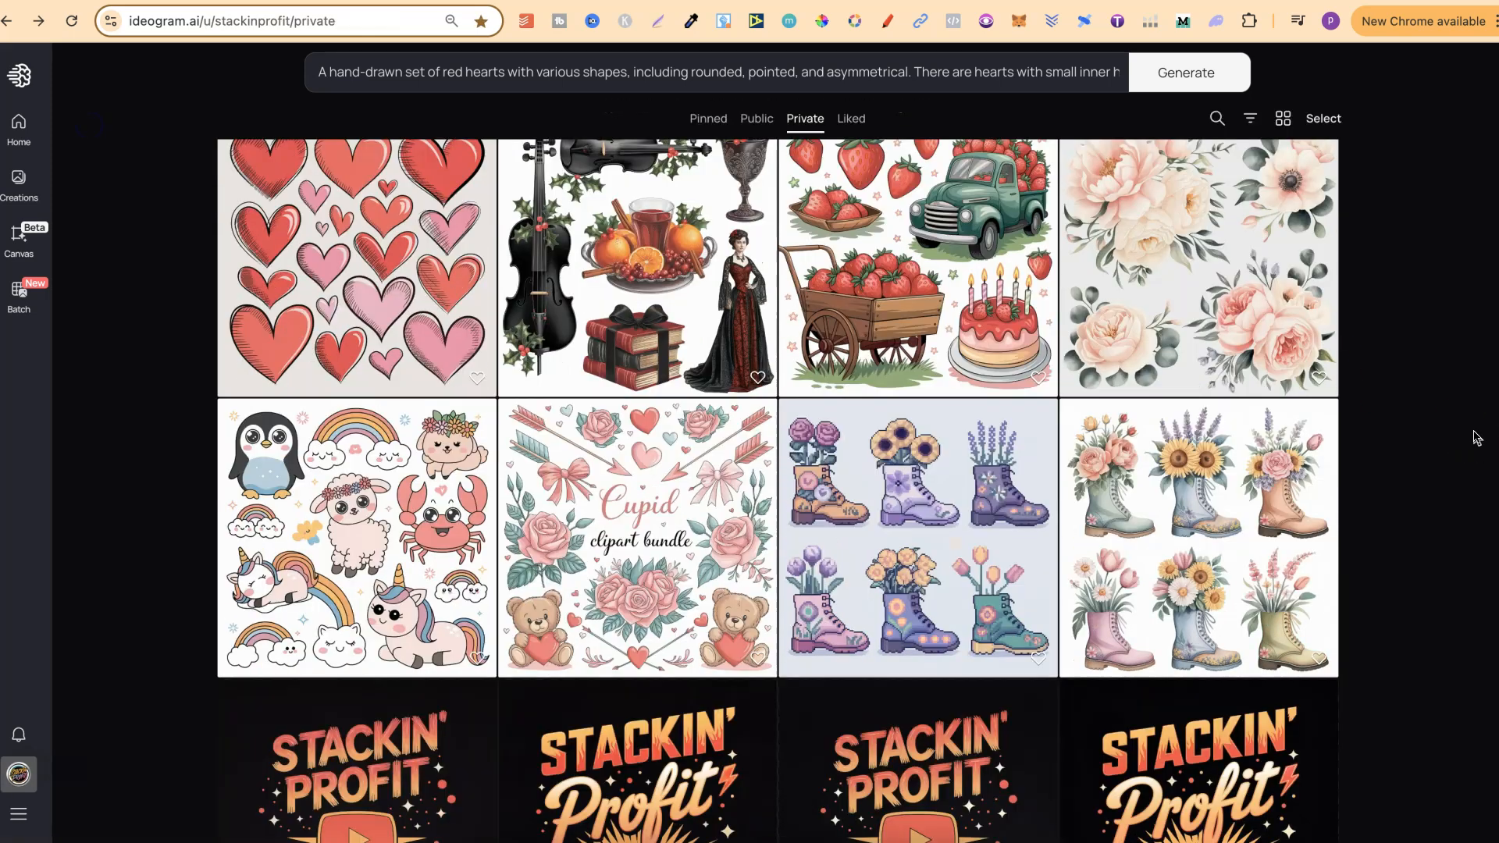
scroll(1476, 435, "down", 1)
scroll(1475, 434, "up", 4)
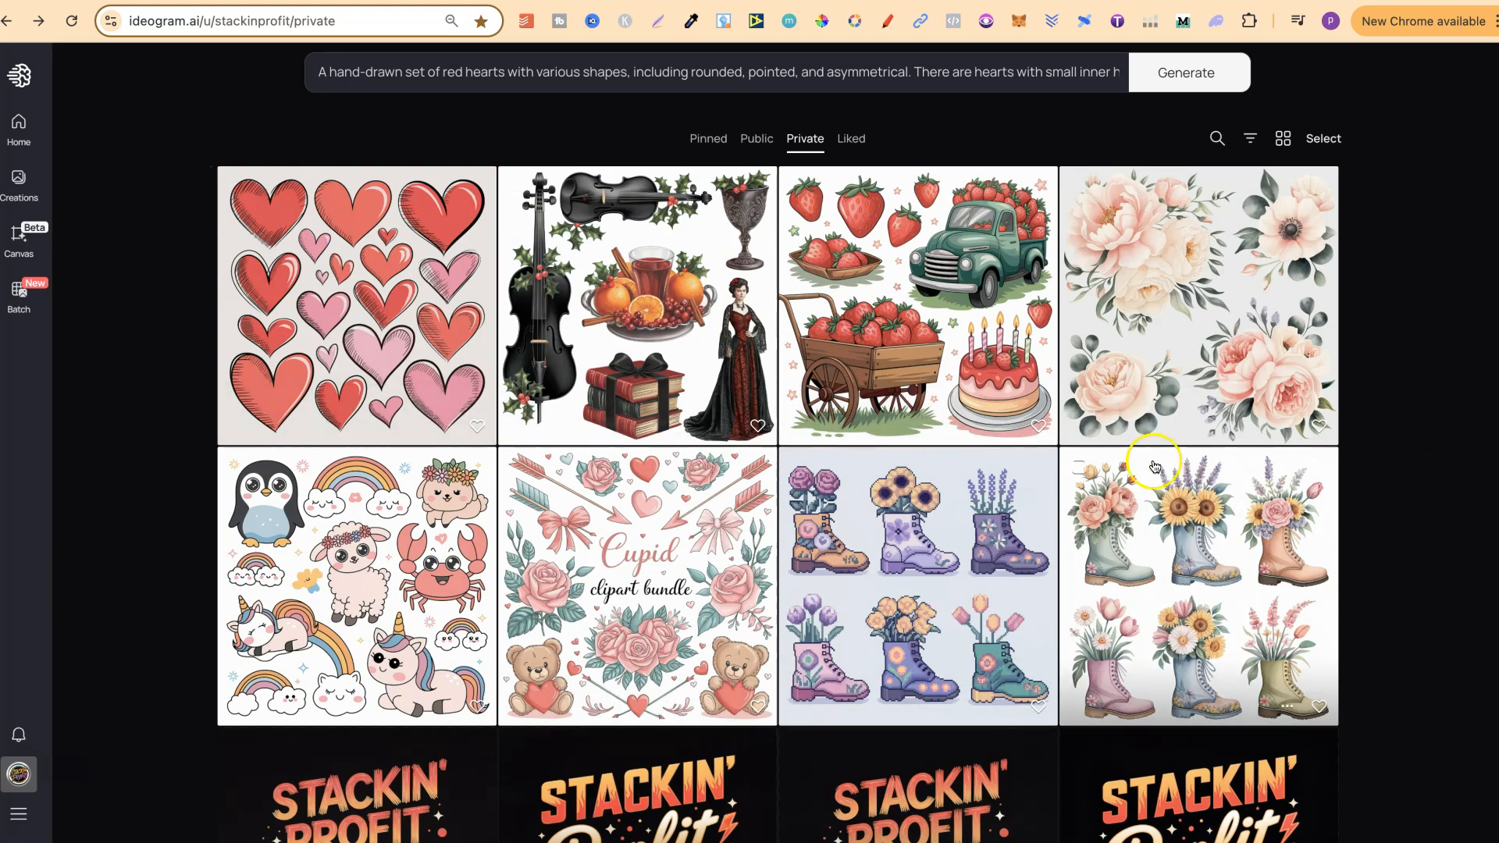
scroll(1487, 551, "down", 4)
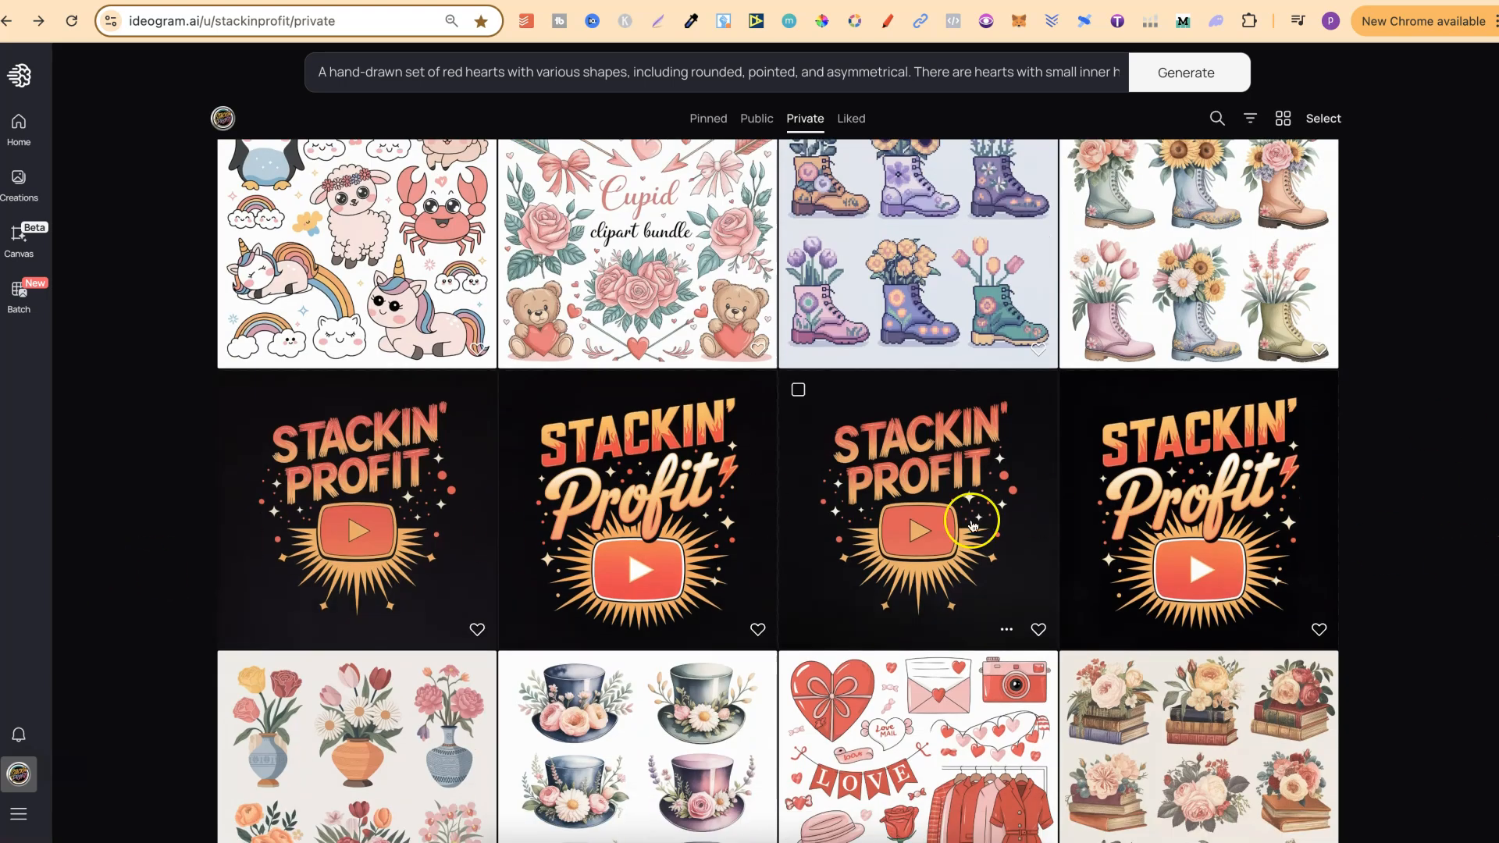
scroll(1471, 506, "up", 1)
scroll(1471, 506, "up", 3)
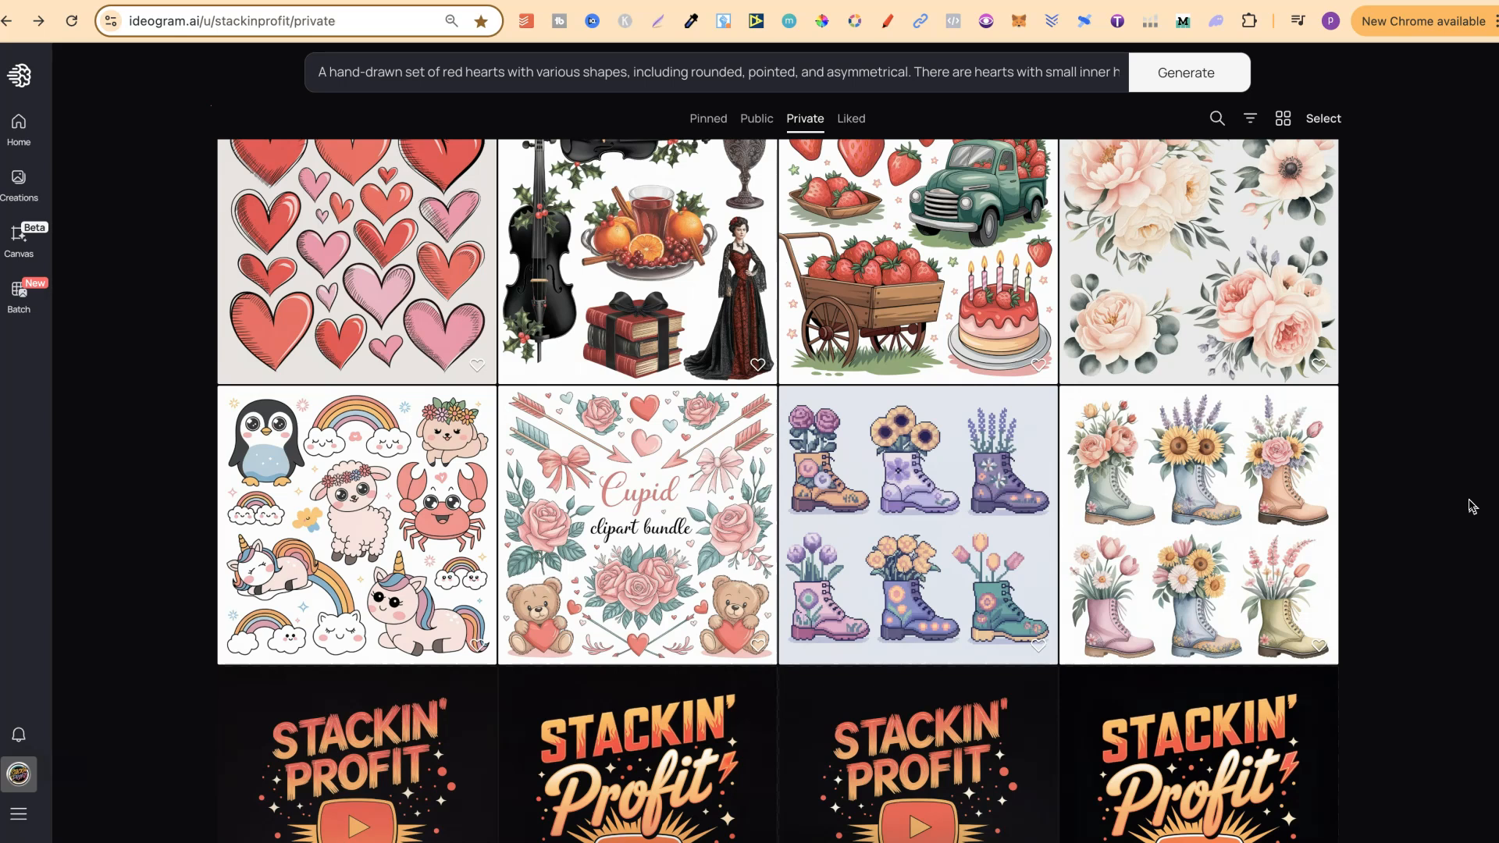
left_click(1466, 503)
scroll(1466, 503, "up", 1)
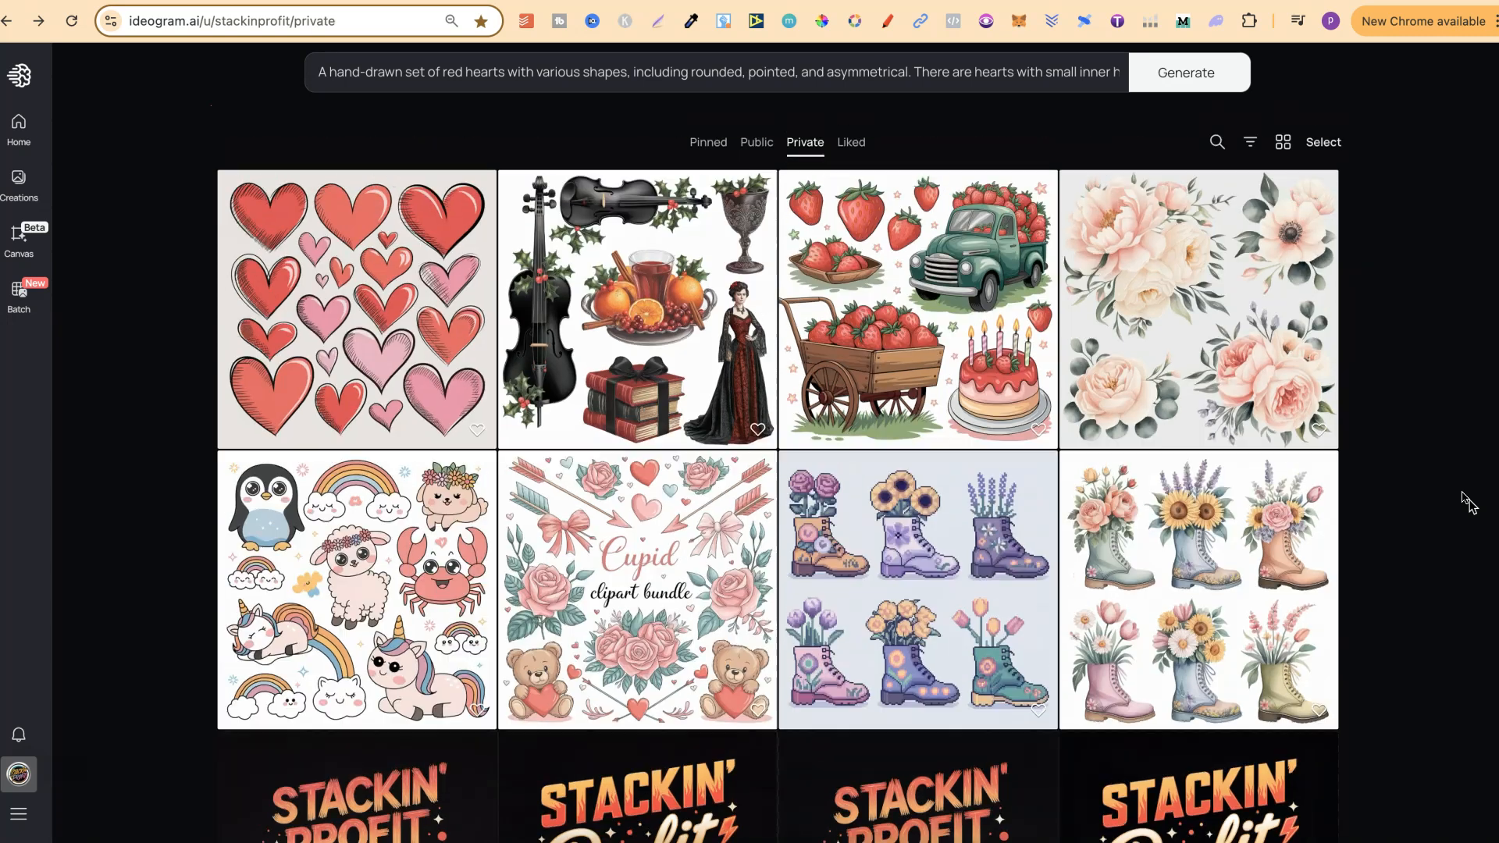
left_click(430, 543)
left_click(1433, 490)
scroll(1434, 494, "down", 10)
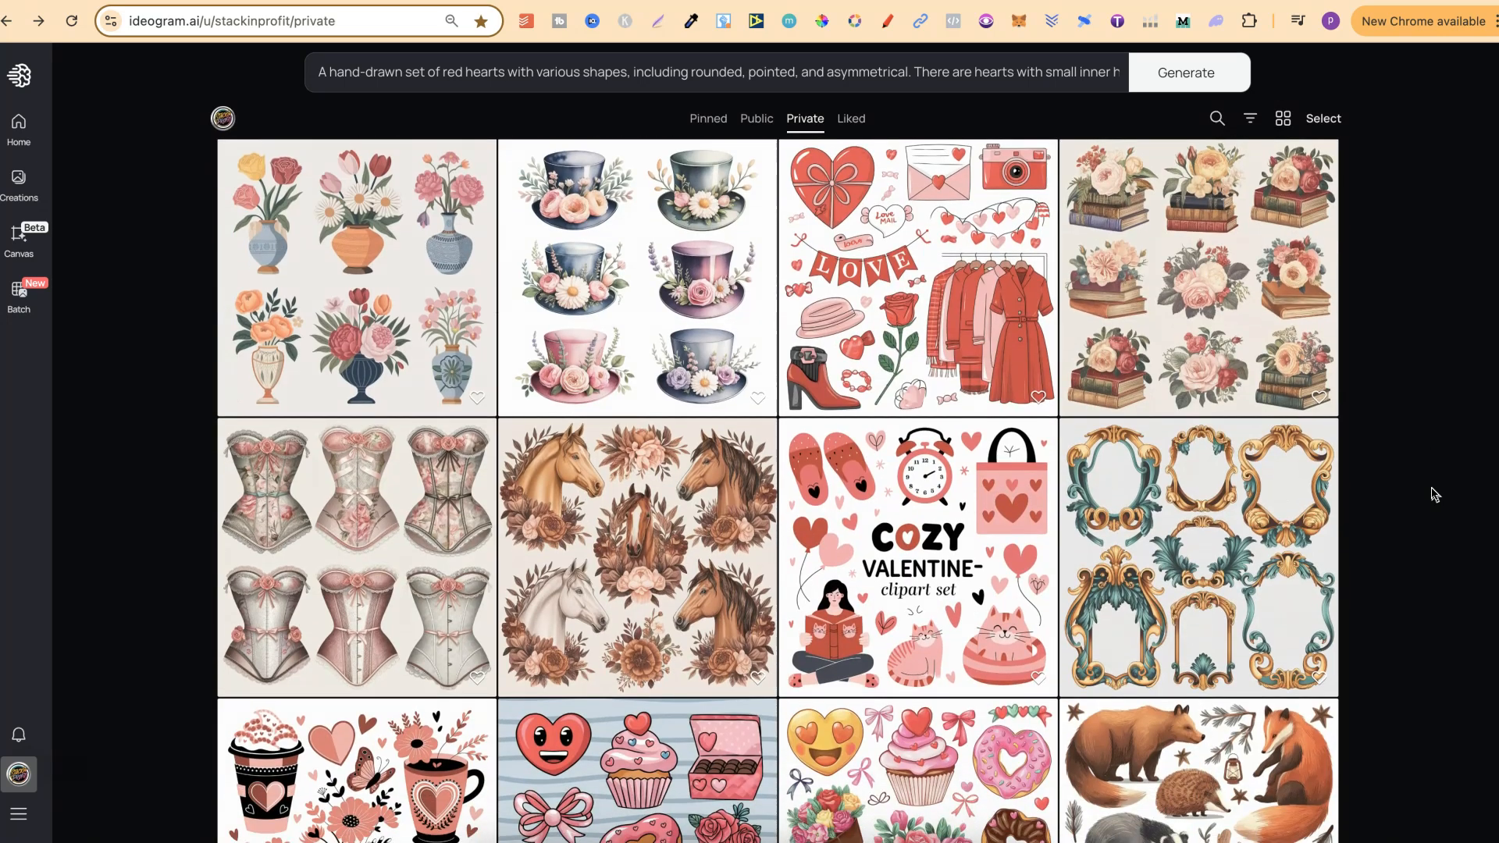
scroll(1434, 493, "down", 5)
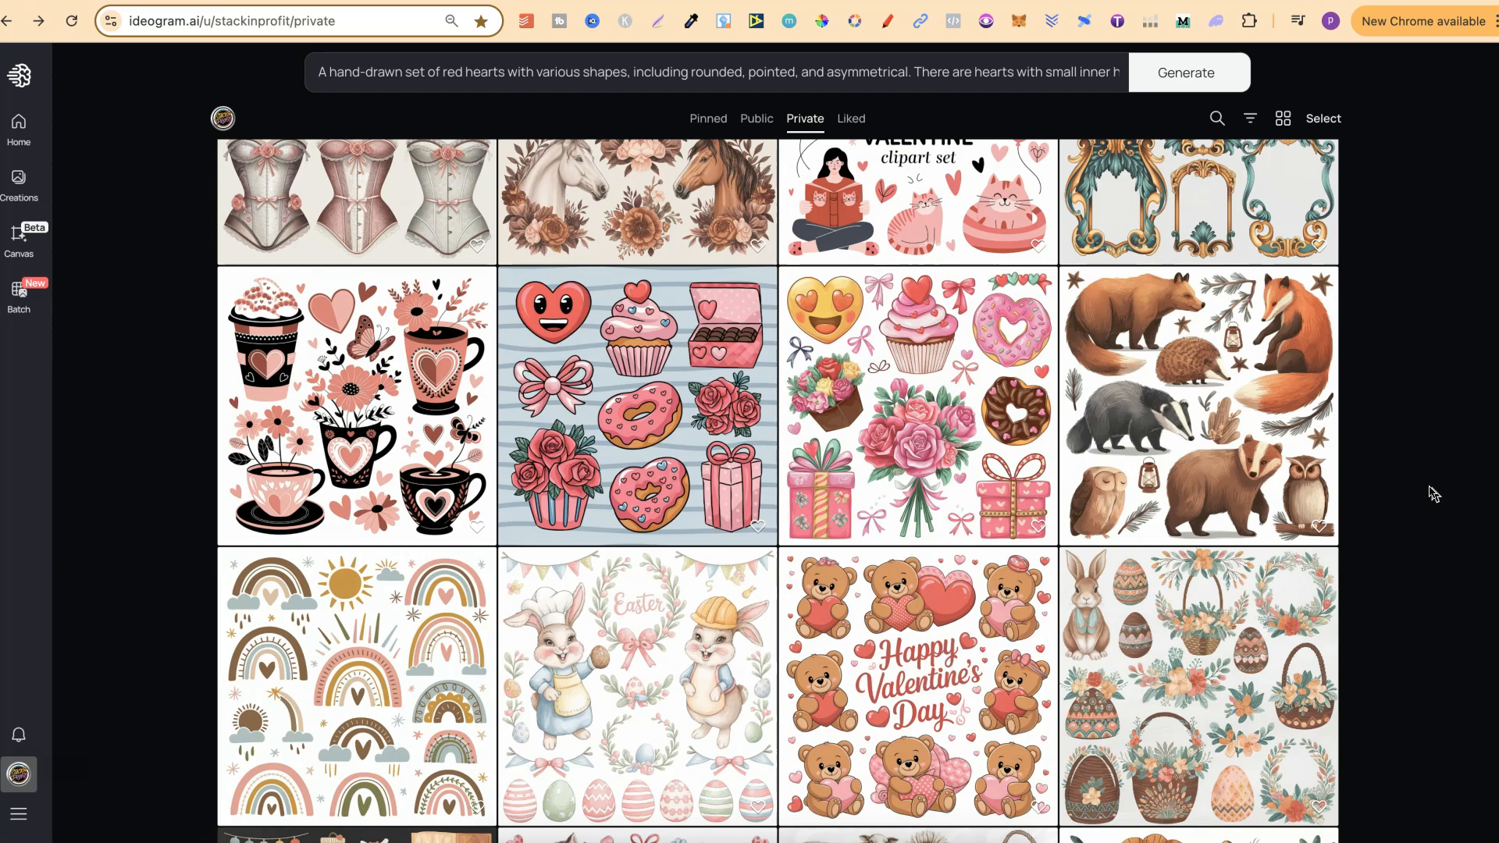
scroll(1434, 494, "down", 2)
scroll(1434, 493, "down", 8)
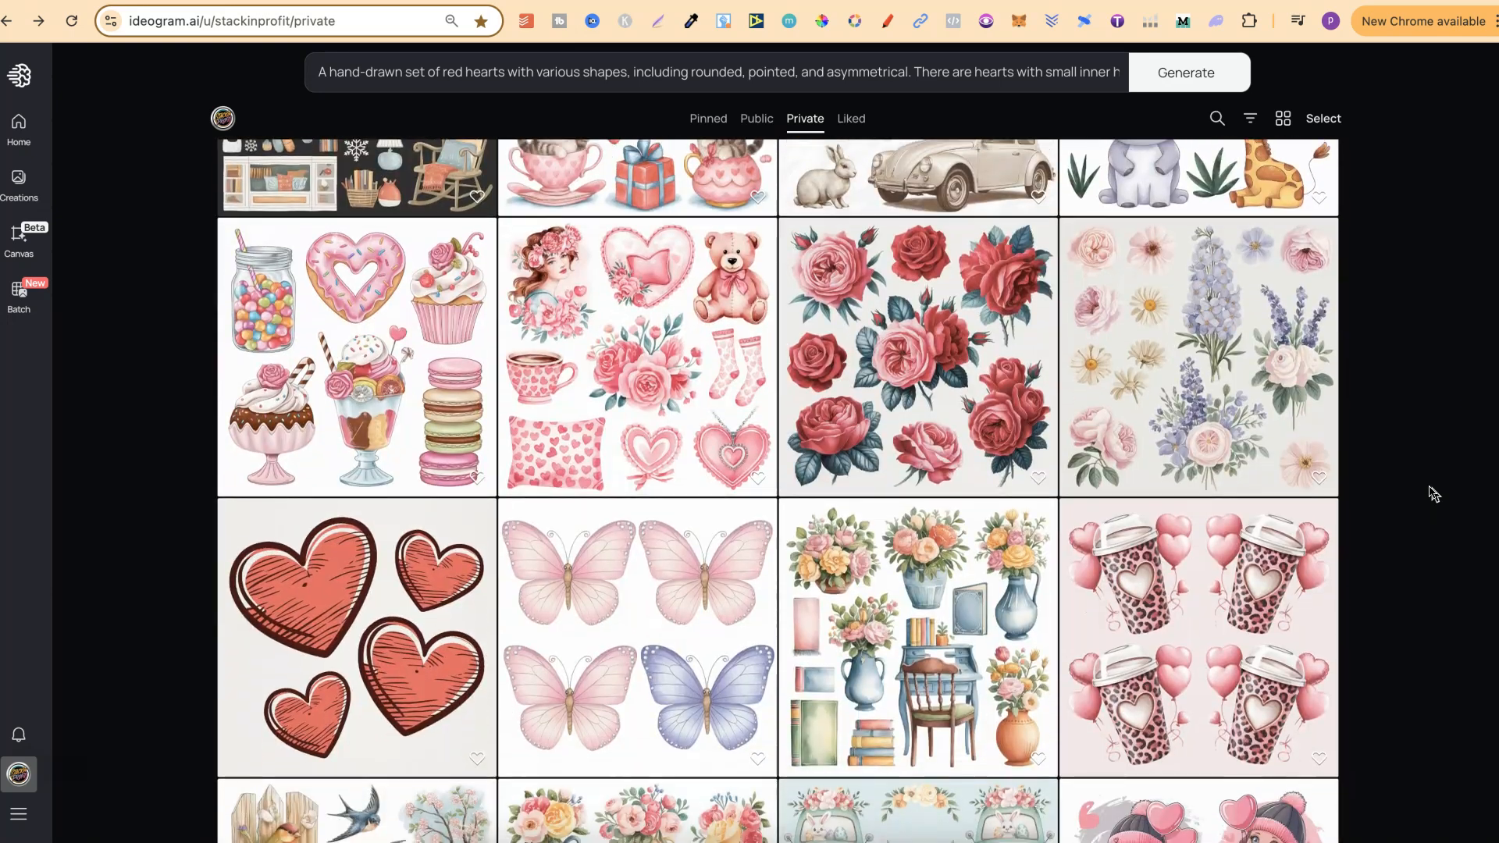
scroll(1434, 494, "down", 3)
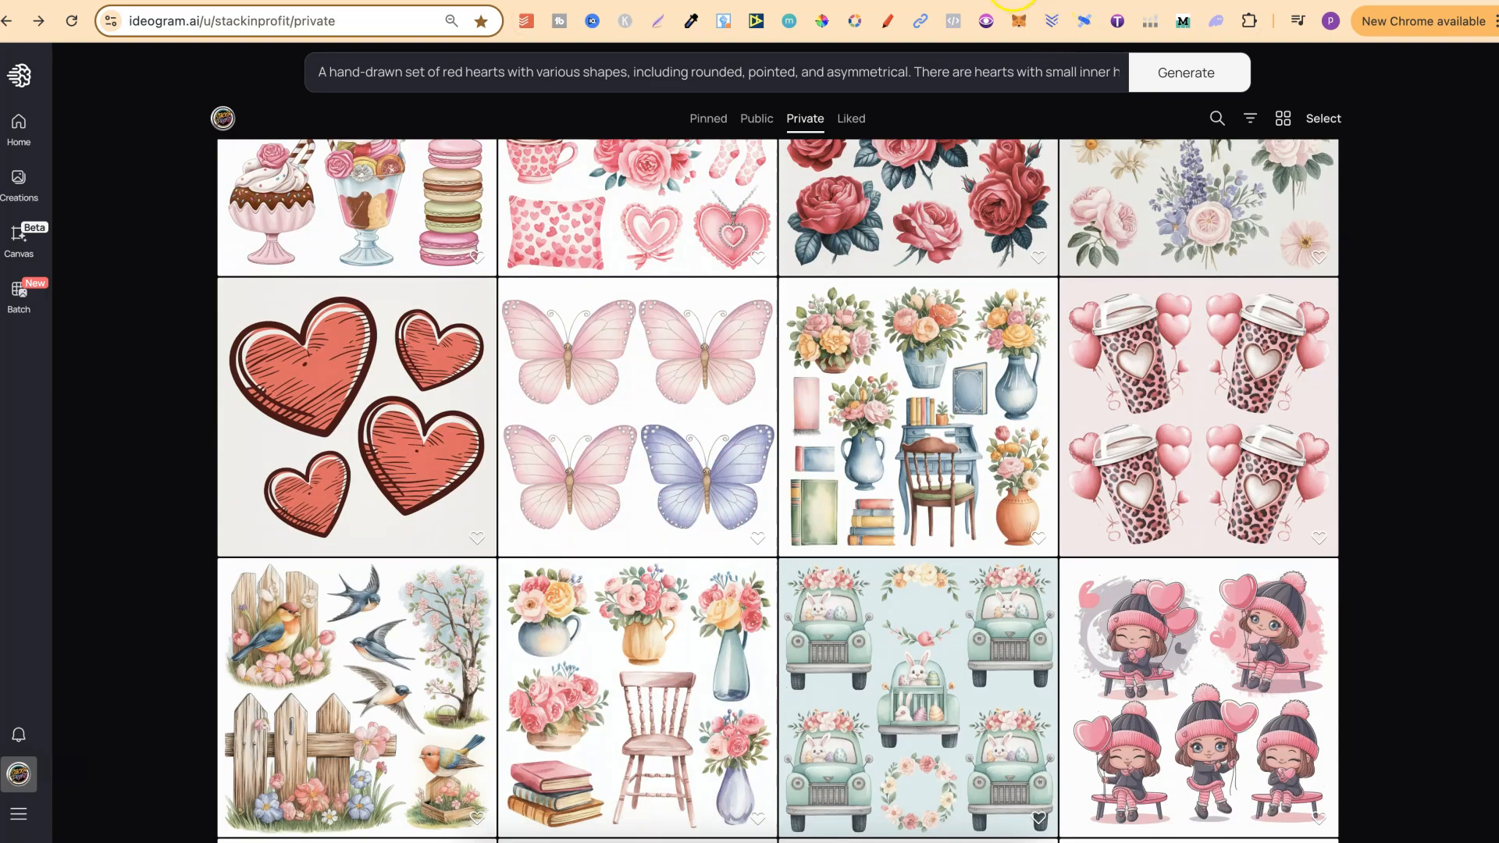
Step: Switch to the Ideomastery Clipart Bundle Generator in ChatGPT and submit the request "6 watercolor floral kittens"
left_click(1014, 2)
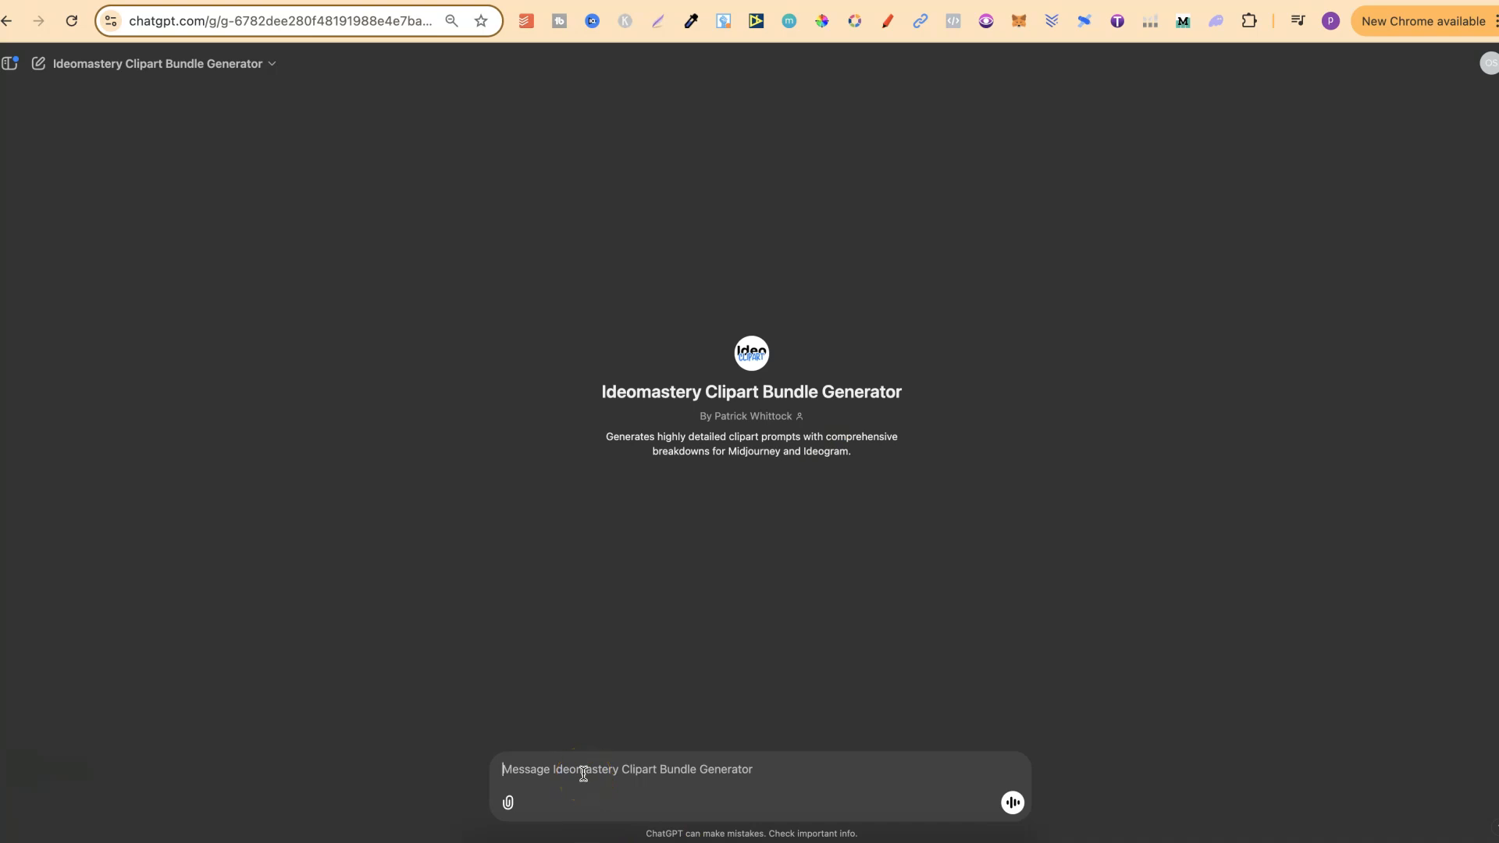
type("6 watercolor floral kittens")
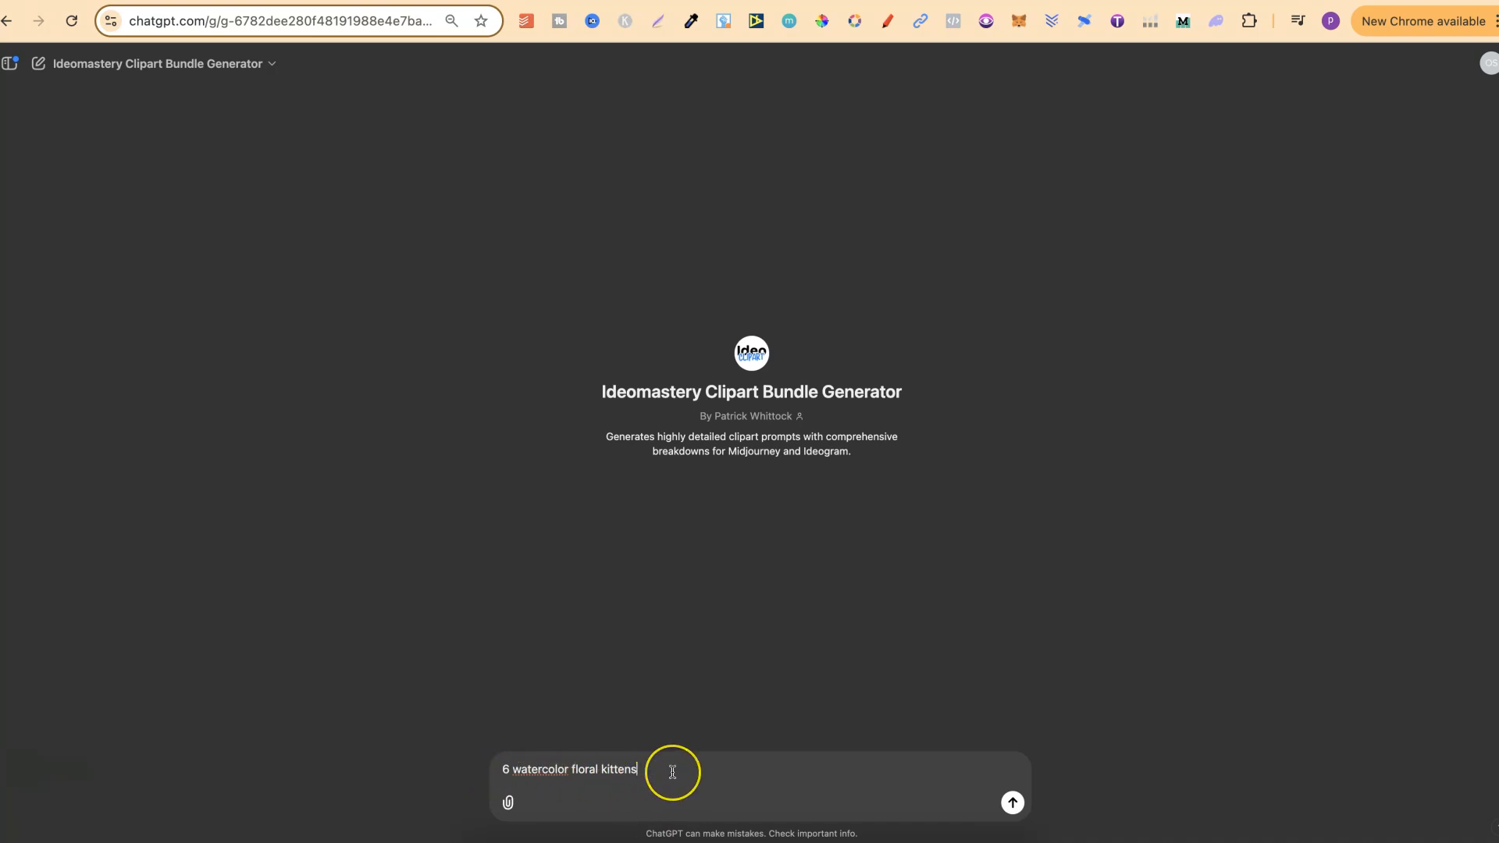
key("Return")
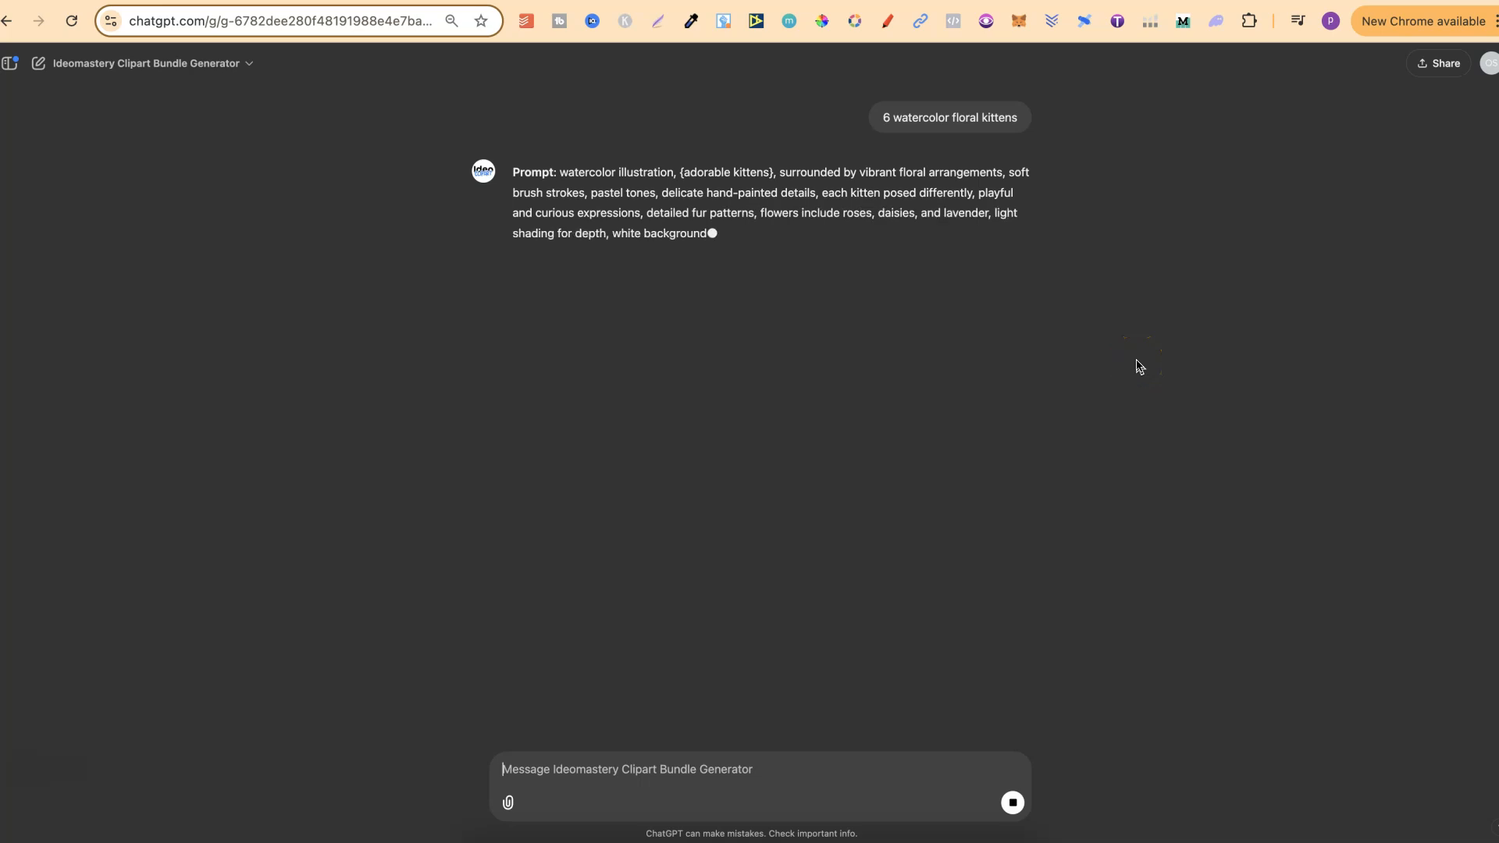
Step: Review the generated kitten prompt and its breakdown by highlighting each part, and clear the selection
left_click_drag(869, 234, 554, 167)
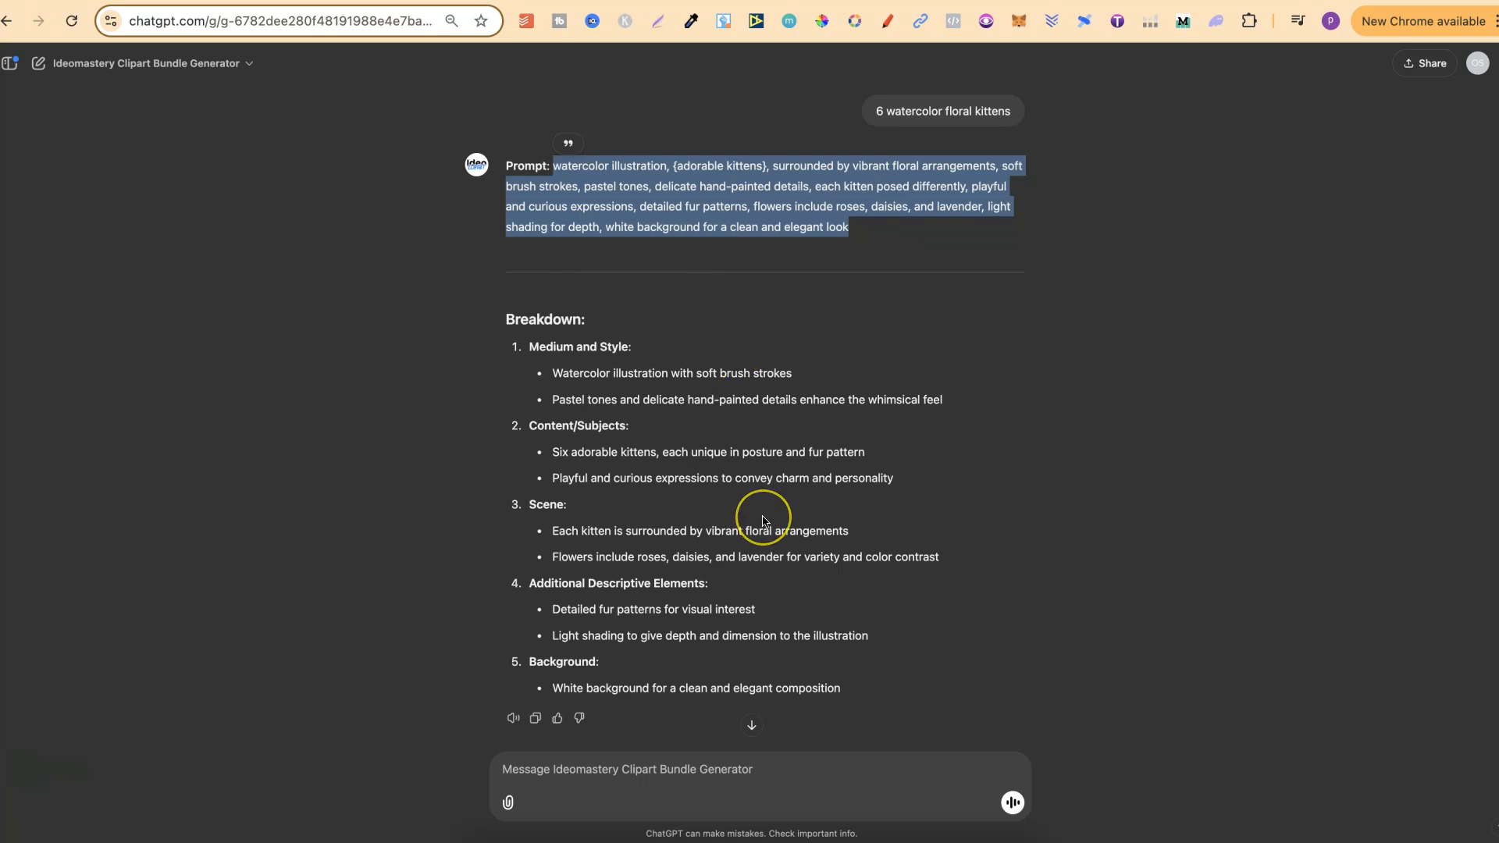
left_click_drag(845, 694, 479, 337)
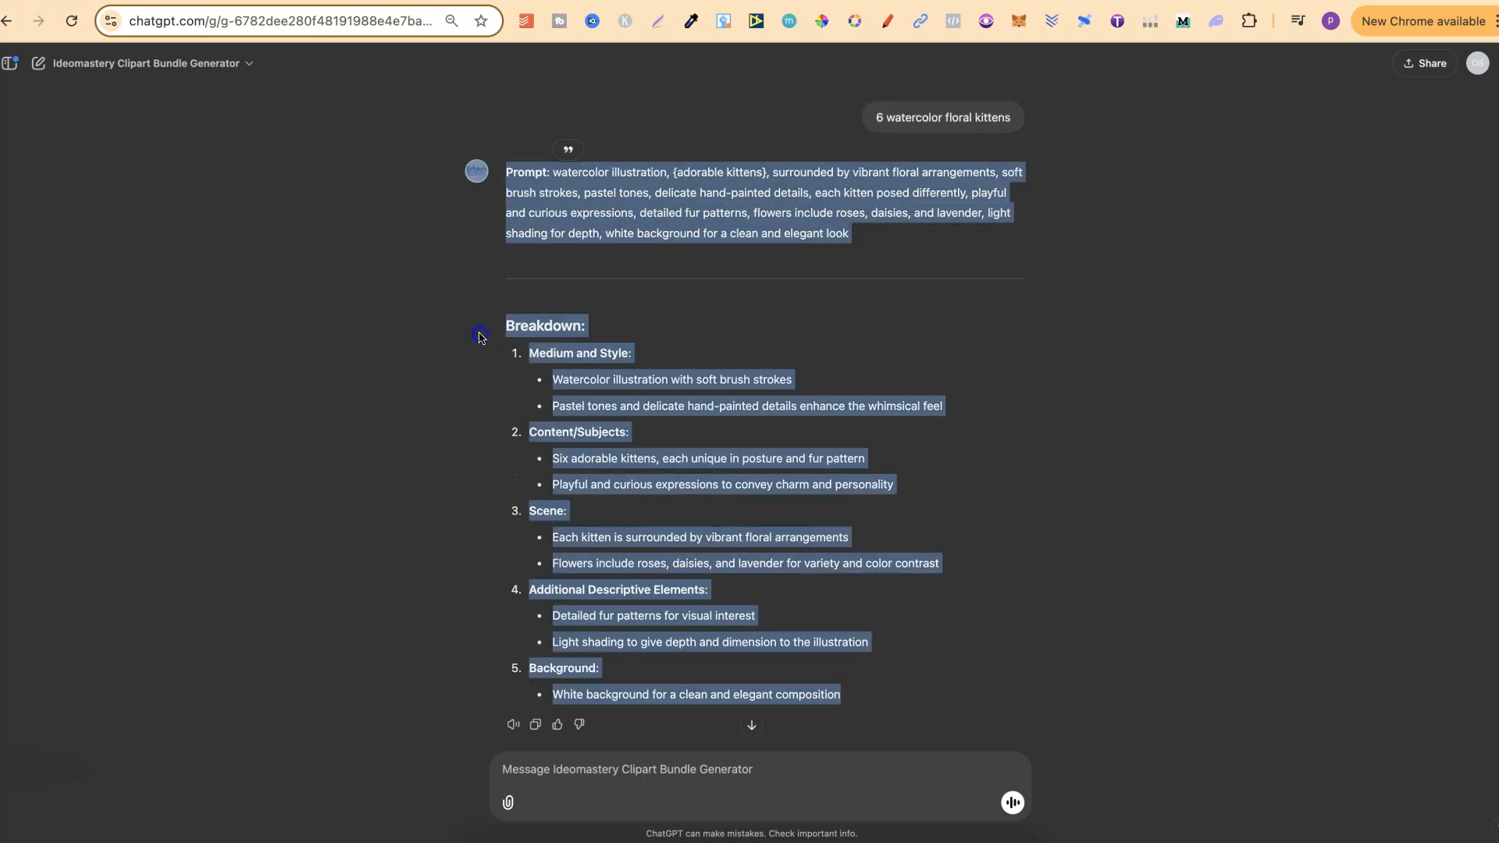
left_click(926, 414)
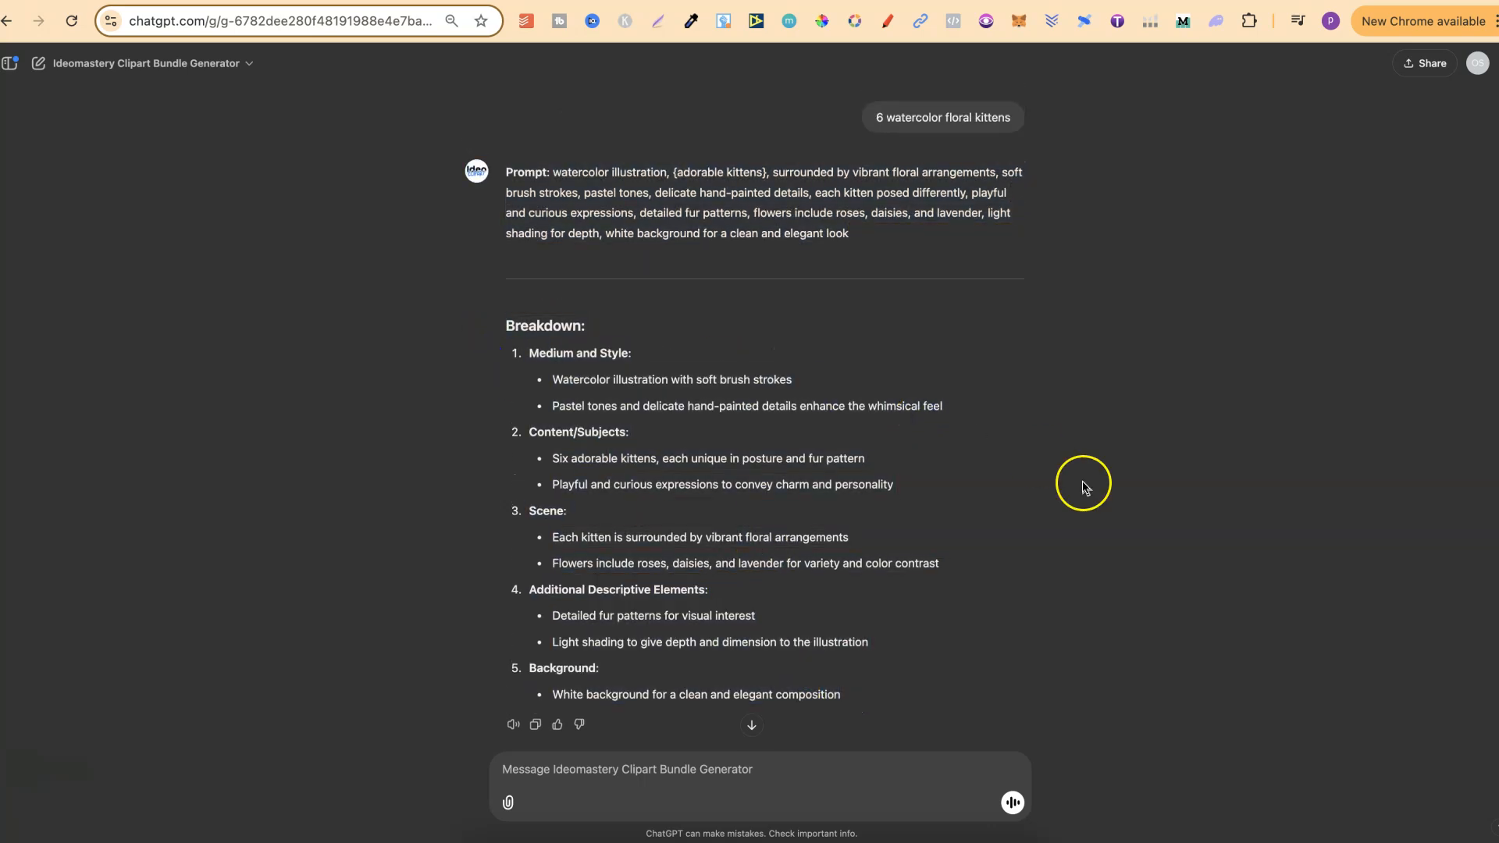
Step: Switch to the IdeoMastery course page on Gumroad and read through its description and ratings
left_click(1317, 1)
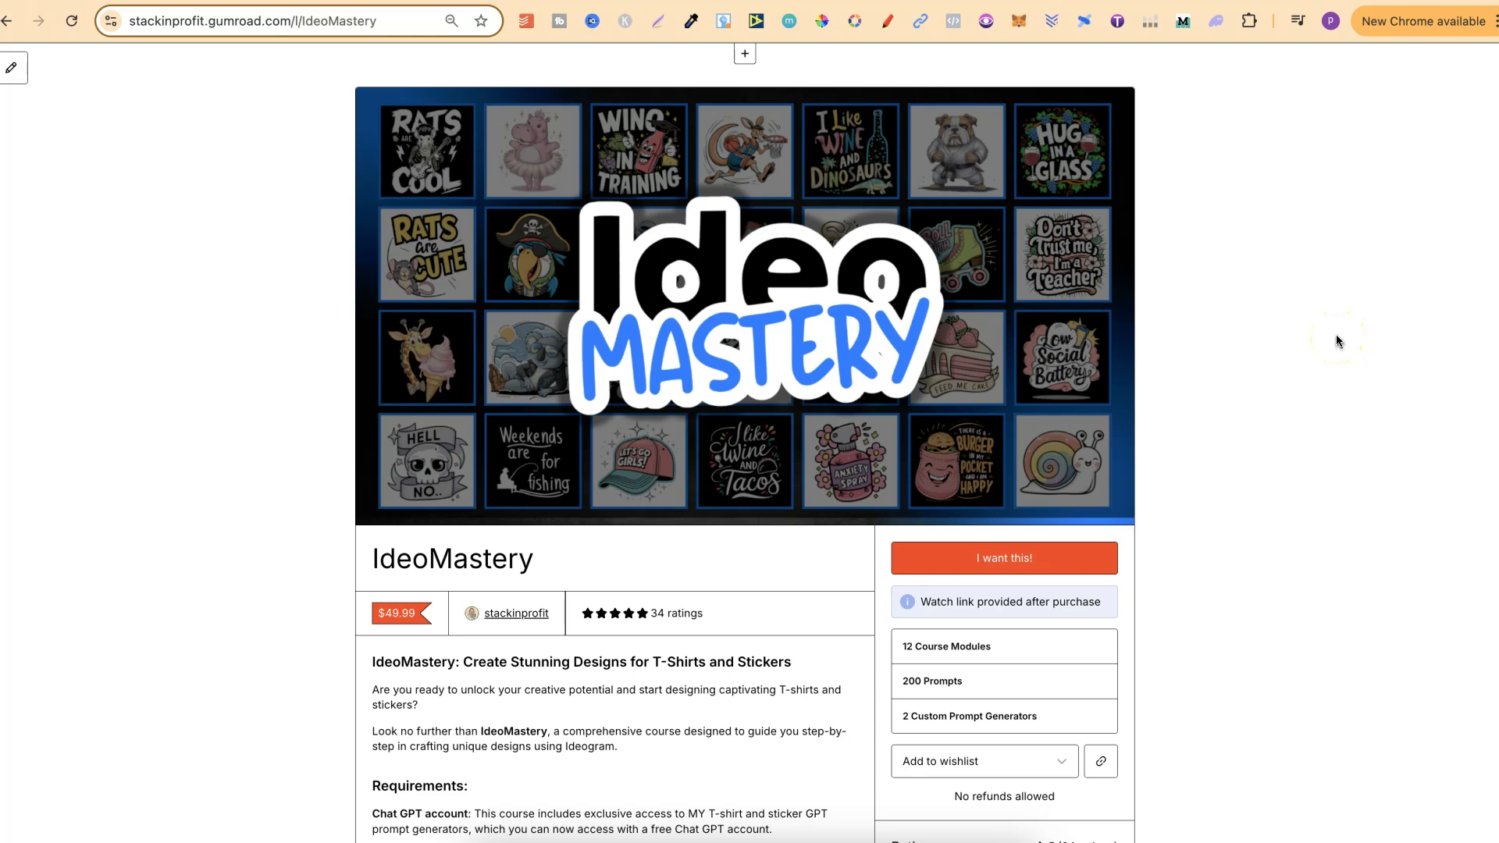
scroll(1336, 335, "down", 6)
scroll(1336, 341, "down", 3)
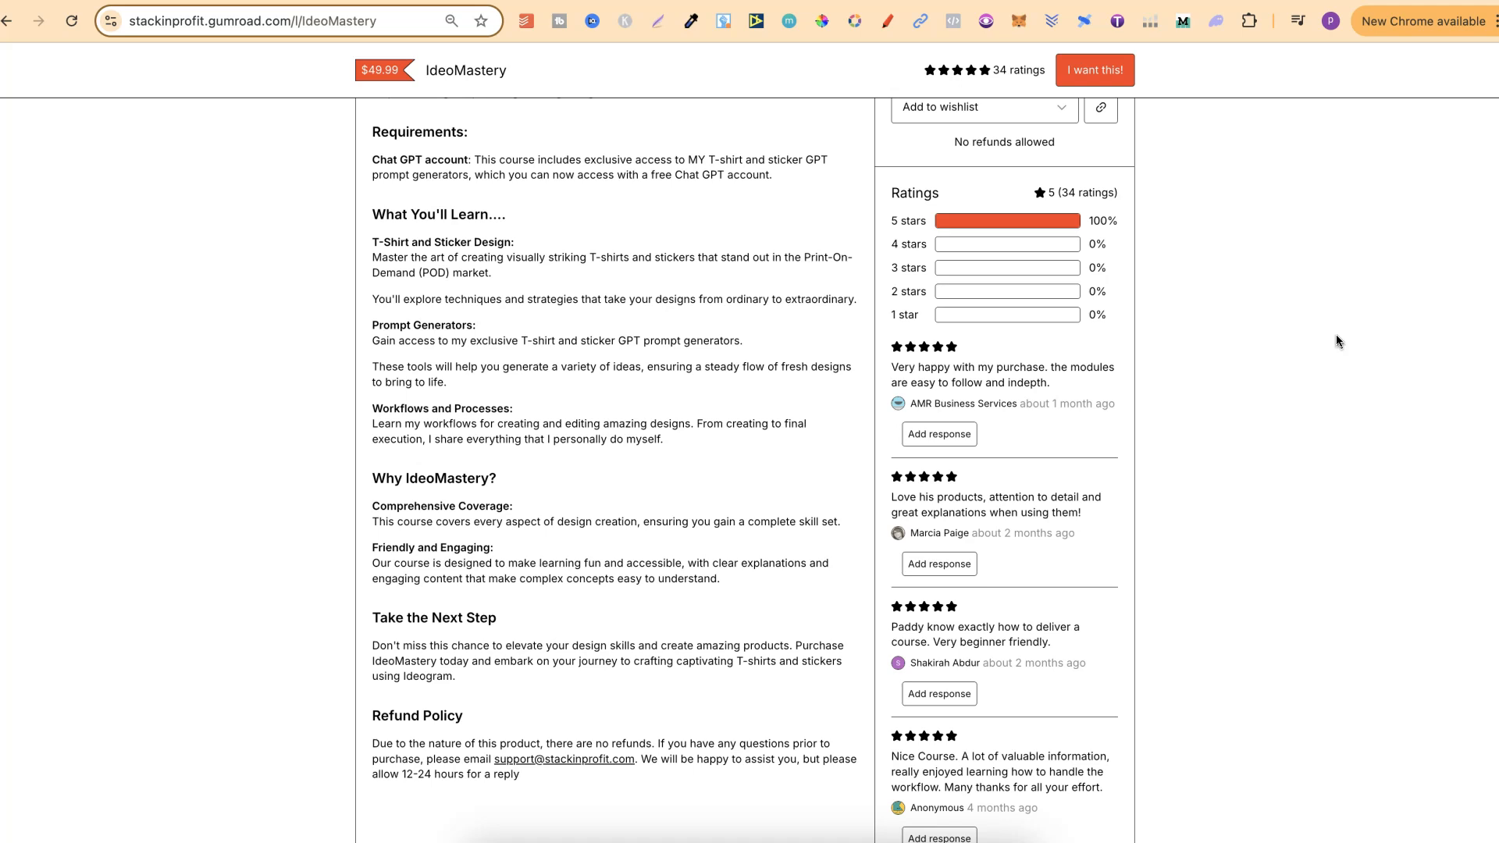
scroll(1337, 342, "up", 1)
scroll(1337, 341, "down", 1)
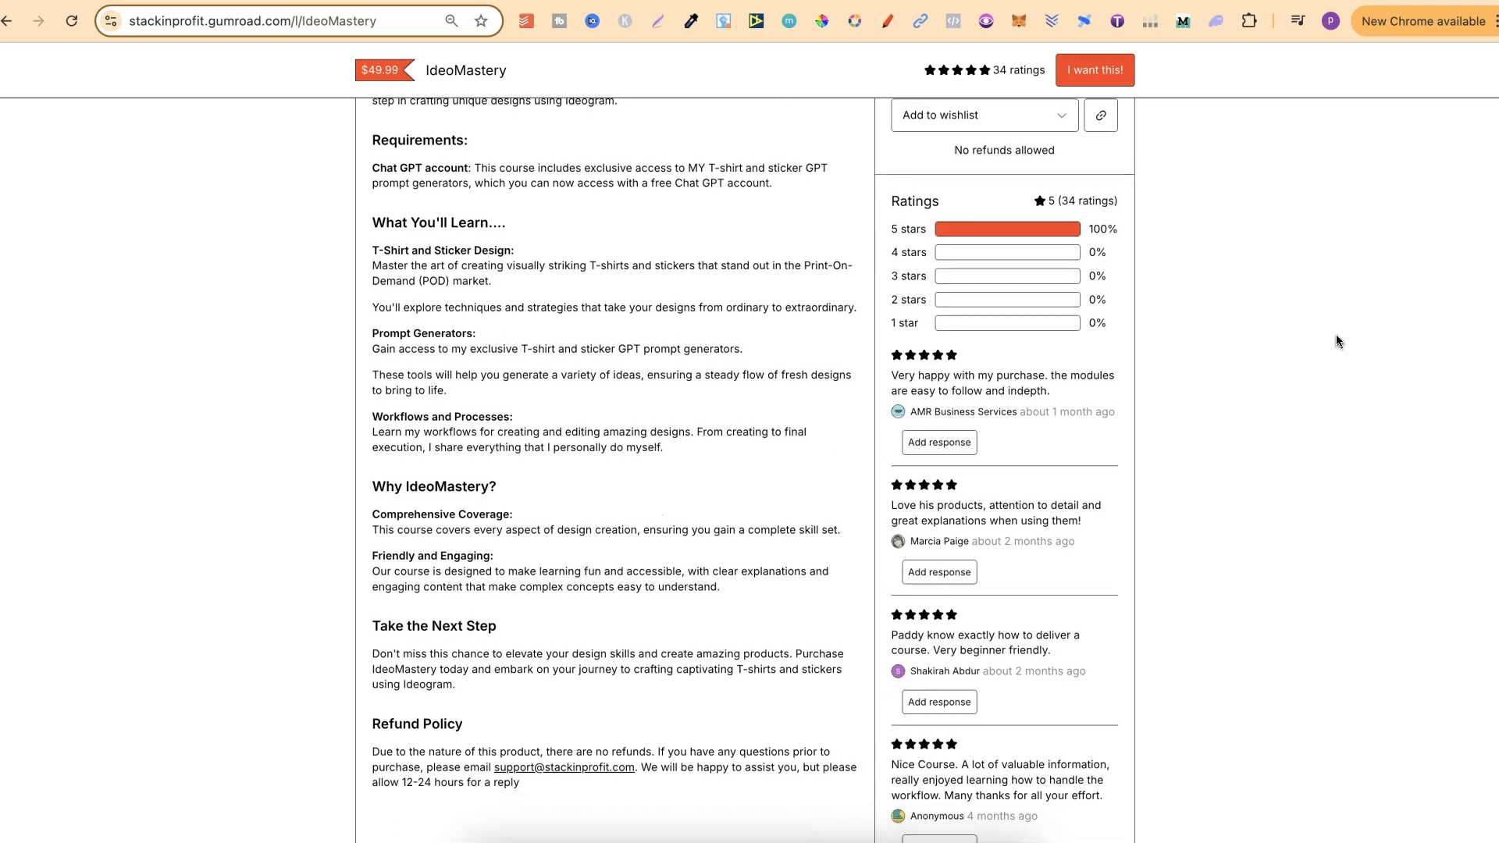
Step: Look over the IdeoMastery course page once more, and return to the newest clipart bundles in the Ideogram private gallery
scroll(1337, 335, "up", 8)
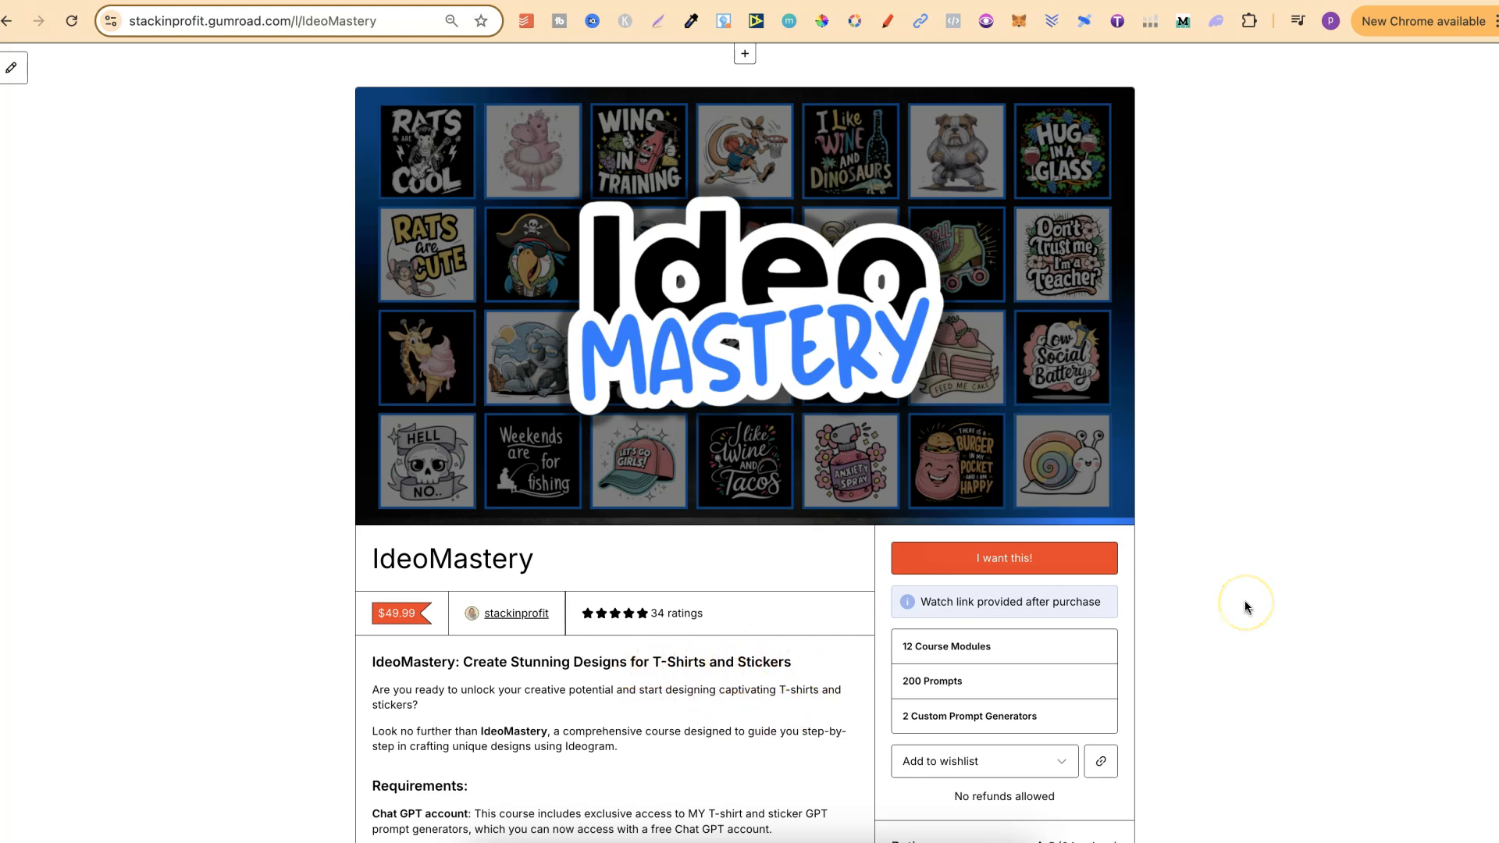
scroll(1246, 608, "down", 3)
scroll(1246, 607, "up", 3)
left_click(752, 0)
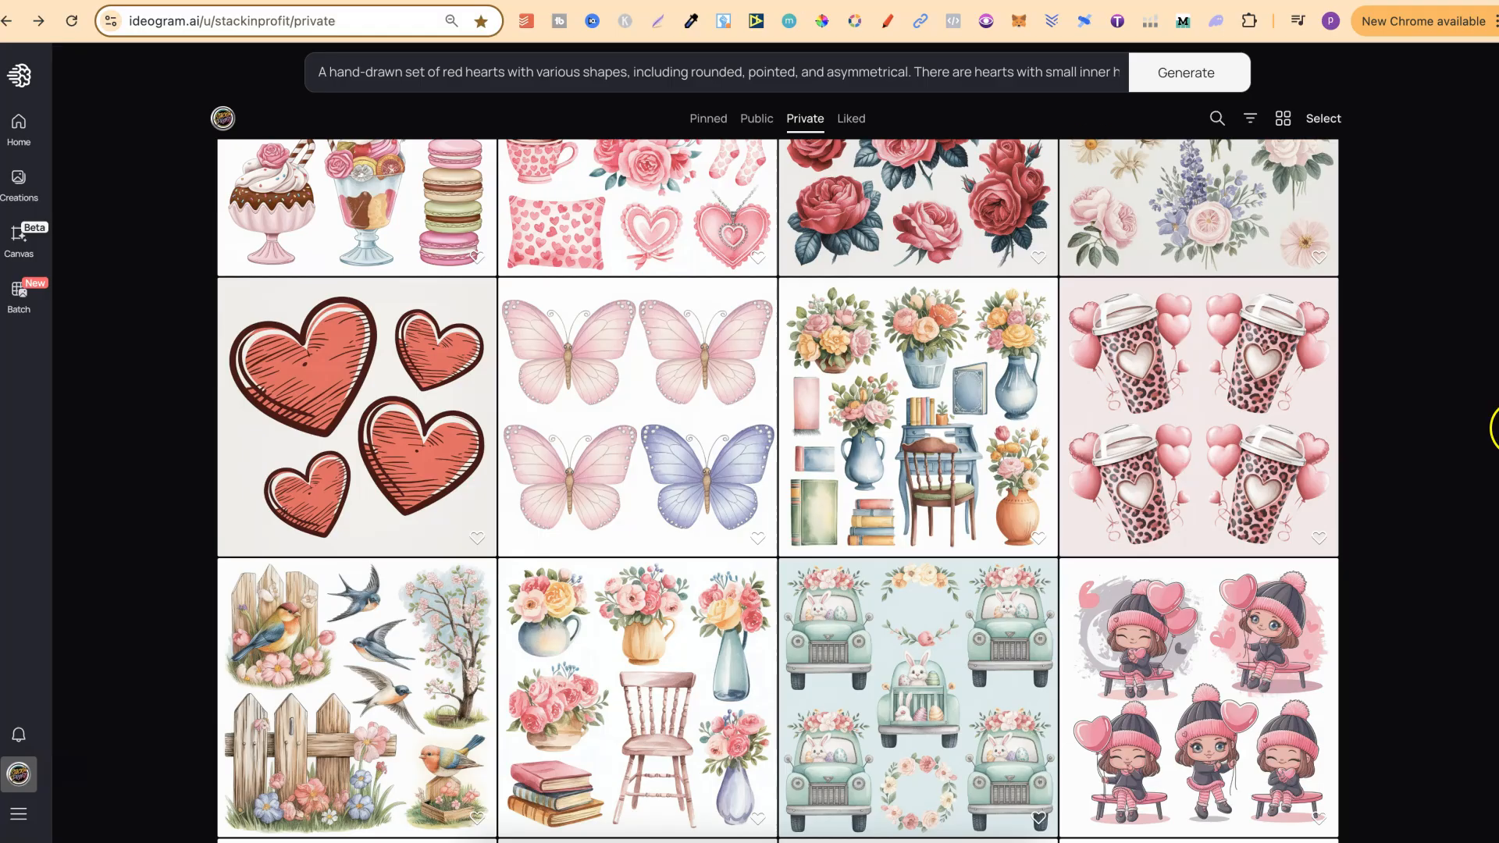
scroll(1434, 468, "up", 5)
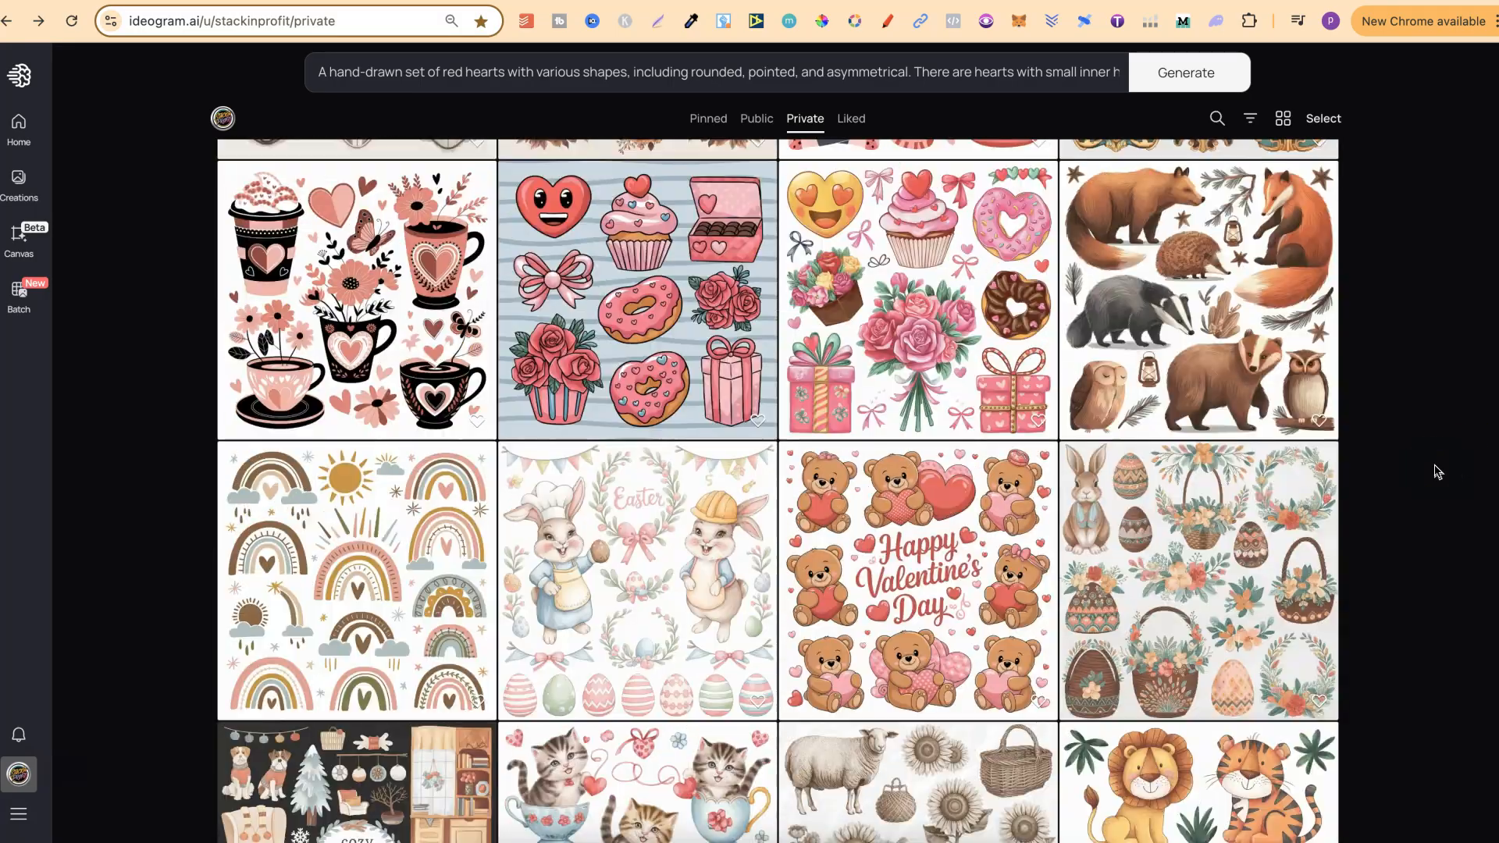
scroll(1436, 471, "up", 10)
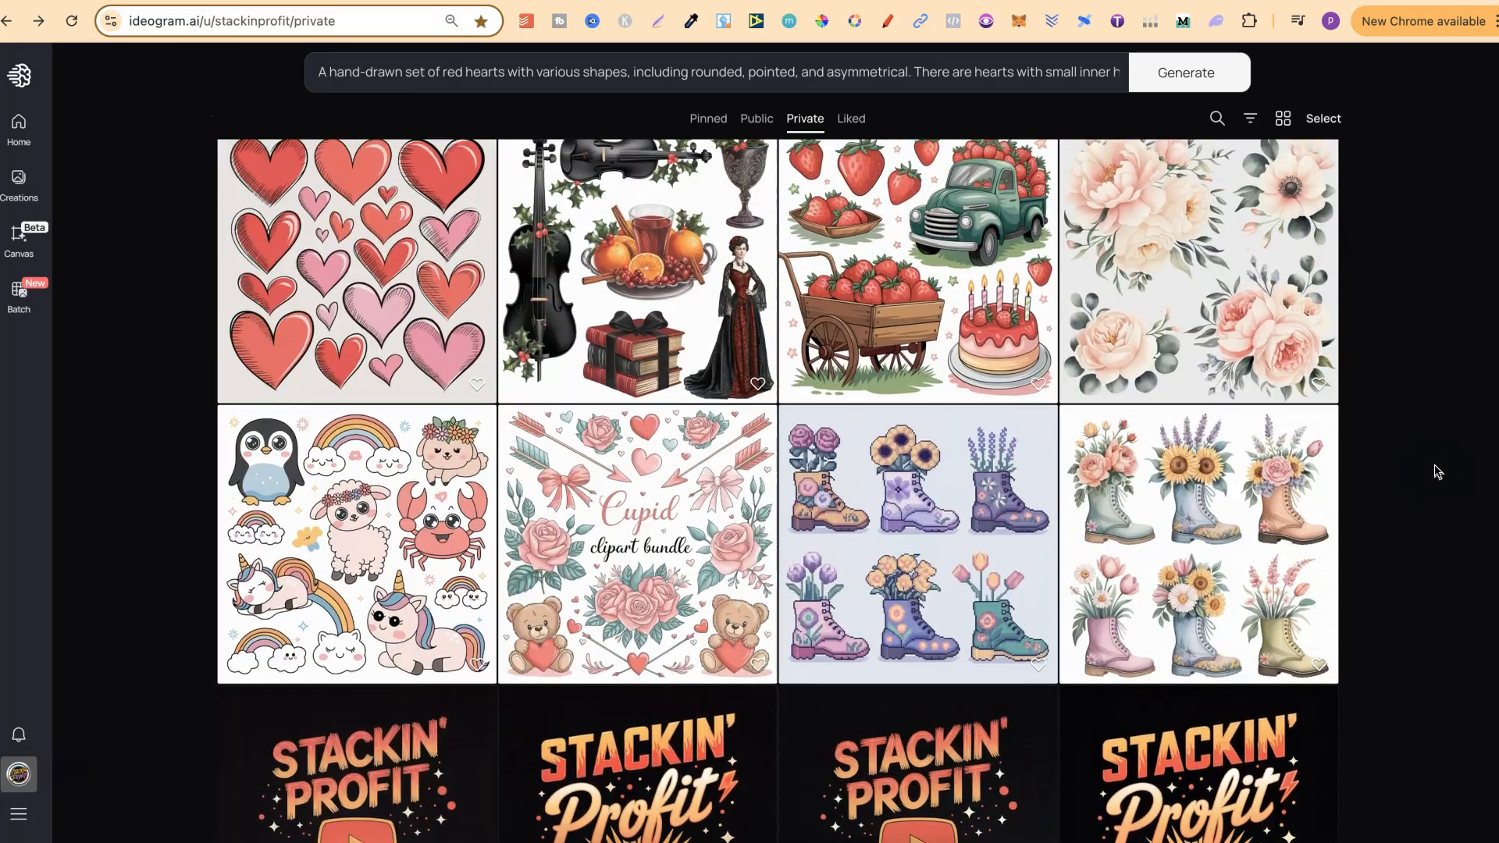
scroll(1437, 471, "up", 2)
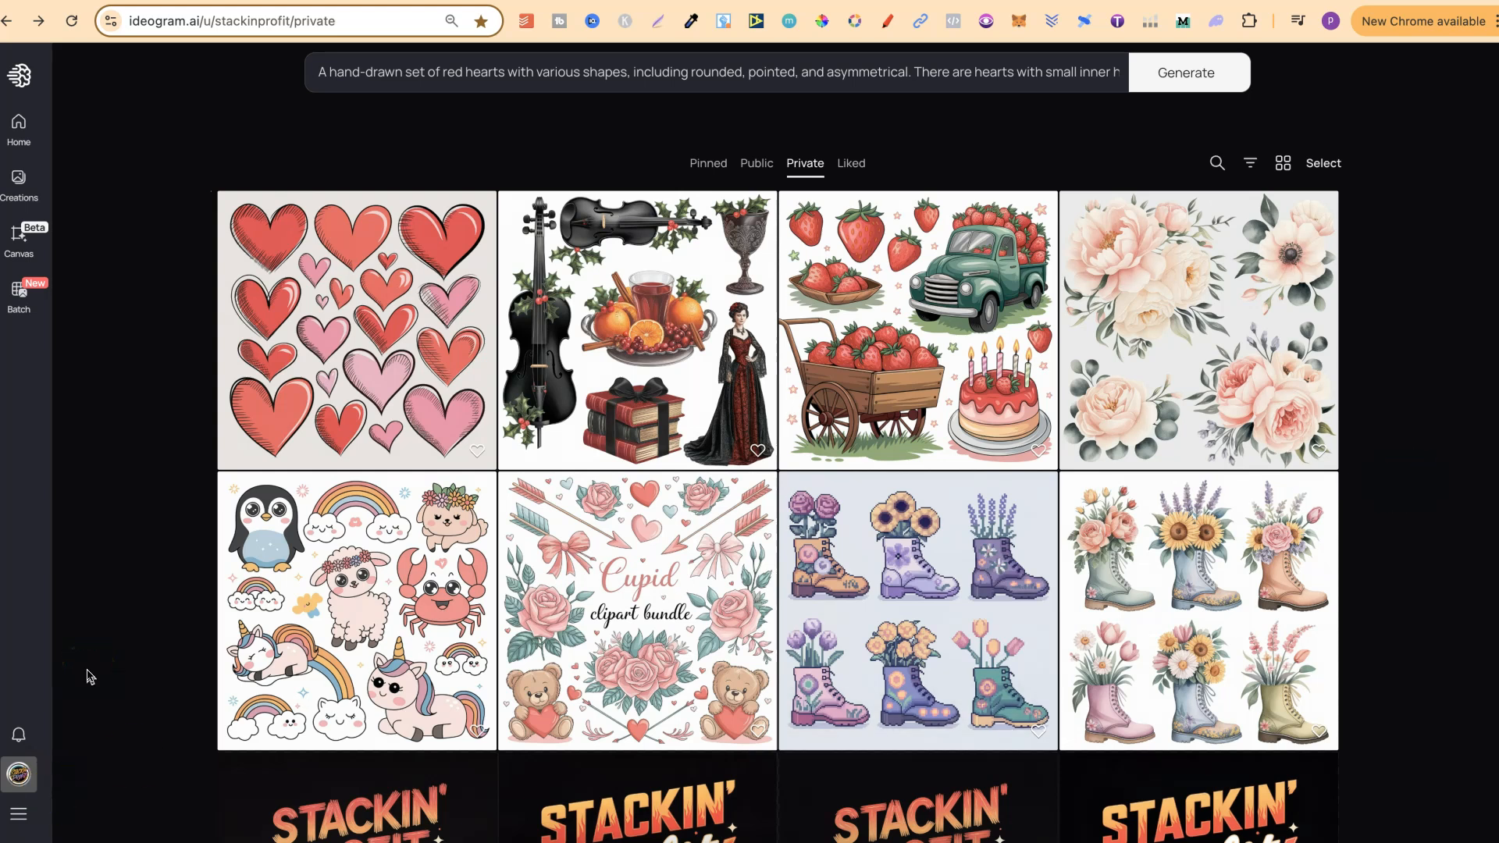
Step: View the Cupid clipart bundle and the kawaii animal set at full size, returning to the gallery after each
left_click(589, 603)
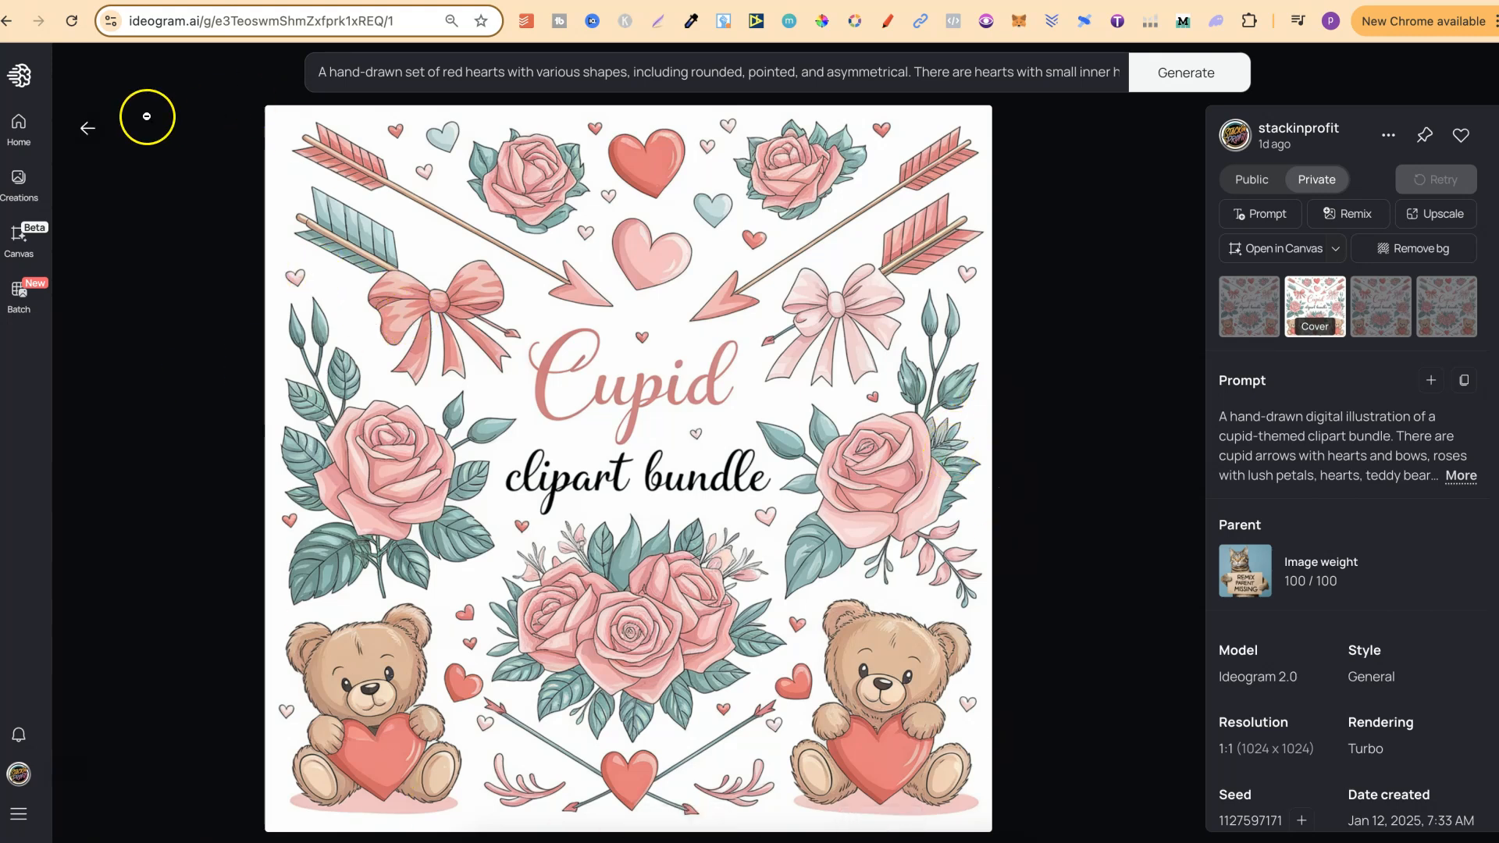
left_click(87, 128)
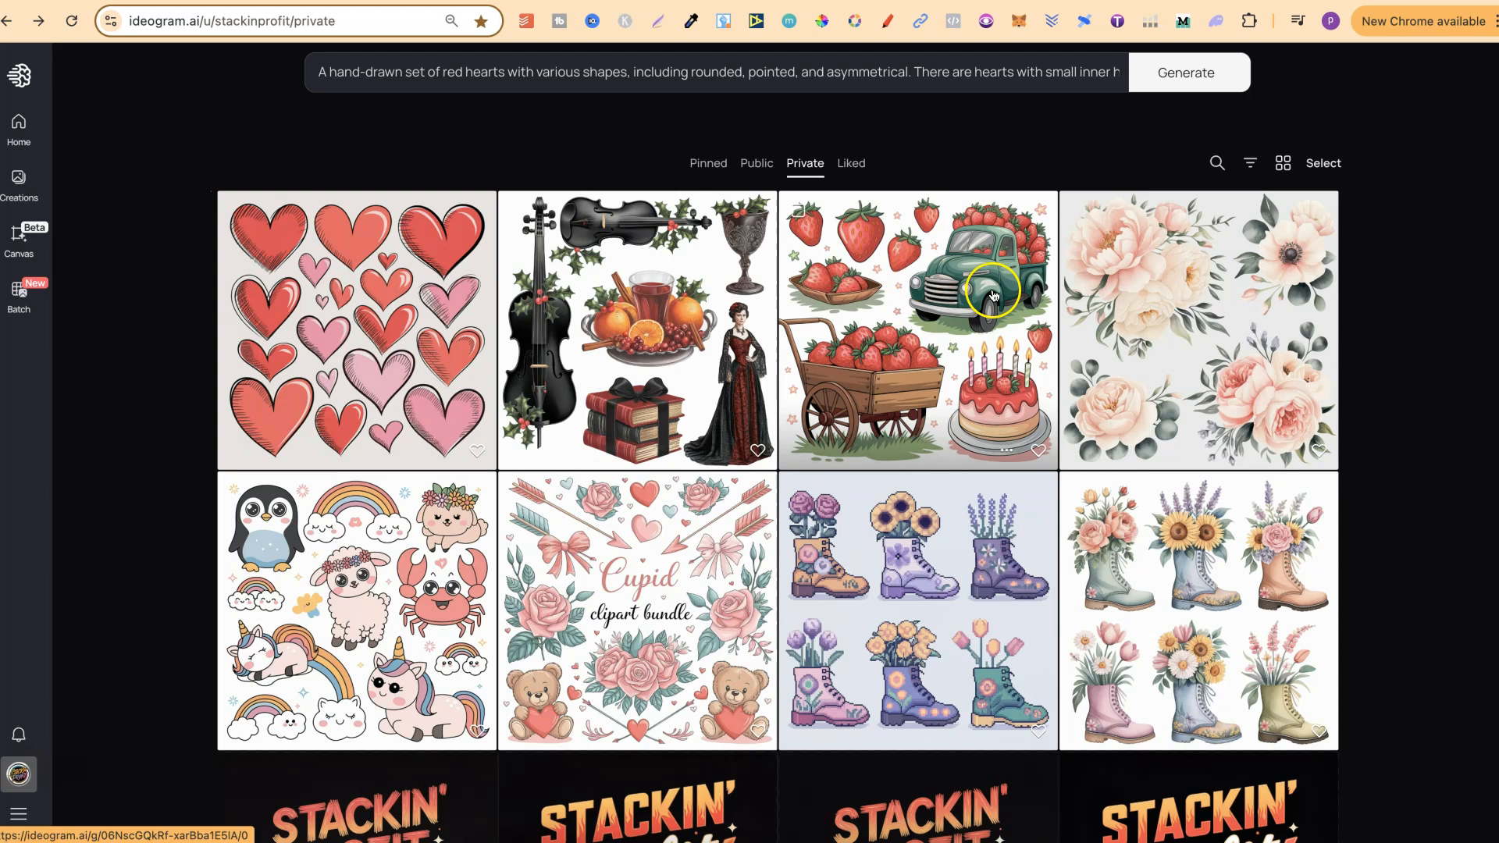
left_click(314, 544)
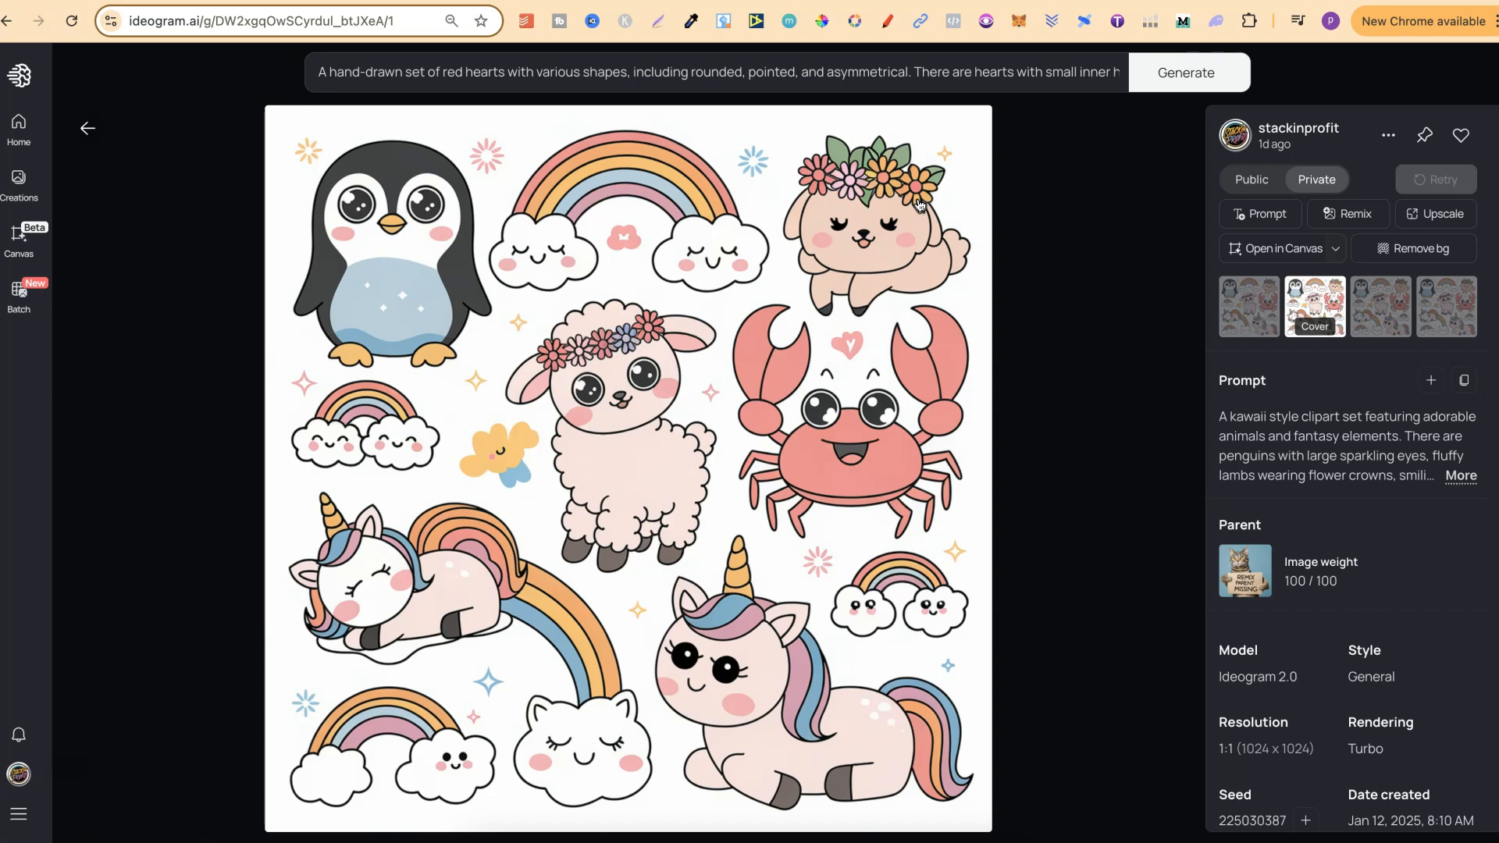
left_click(85, 128)
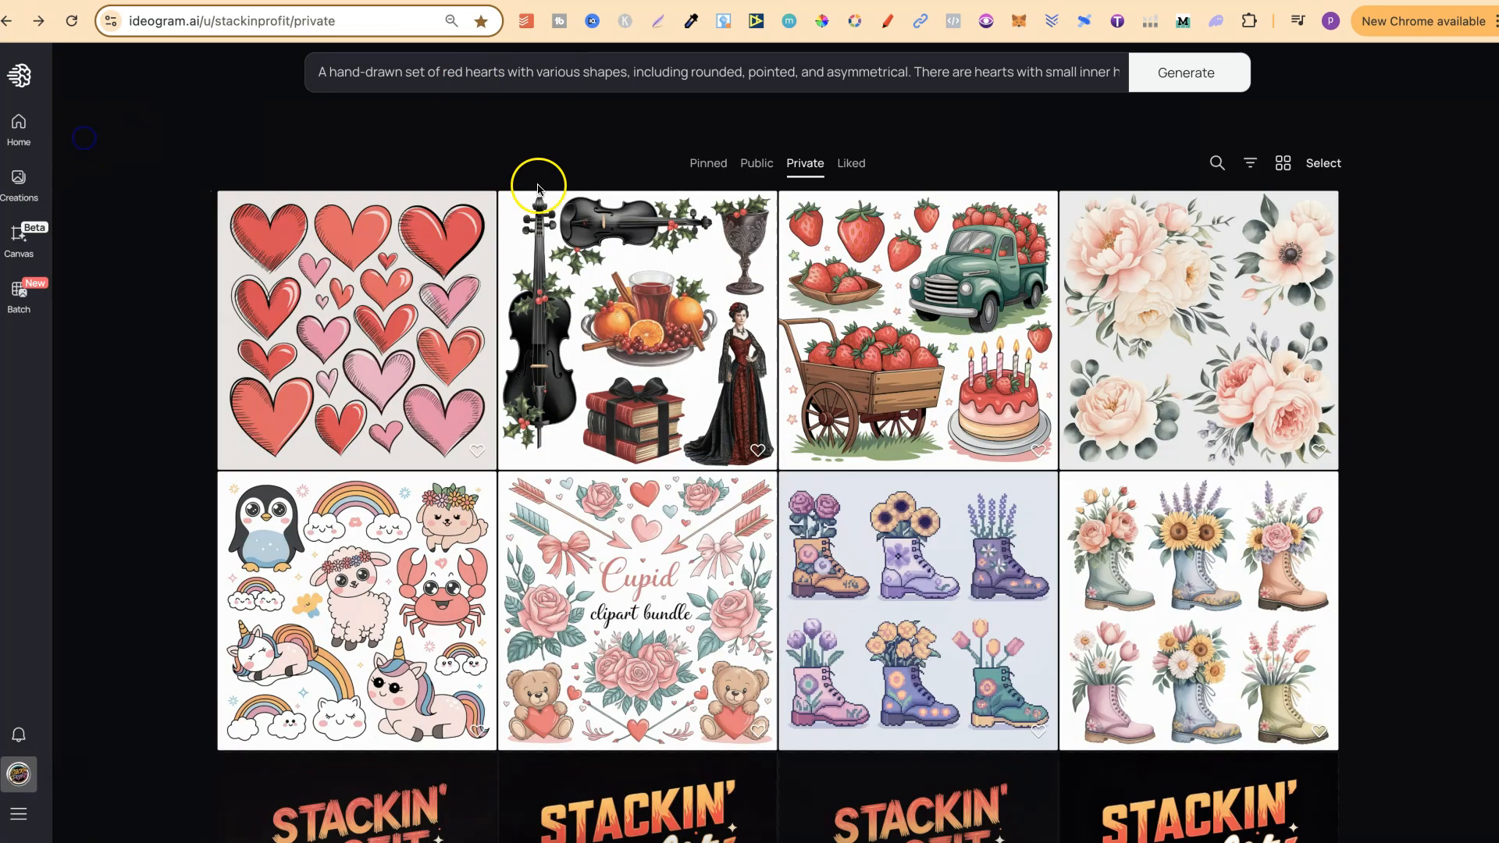
Step: Compare the watercolor floral boots with the pixel art floral boots by viewing each set at full size
scroll(1441, 623, "down", 3)
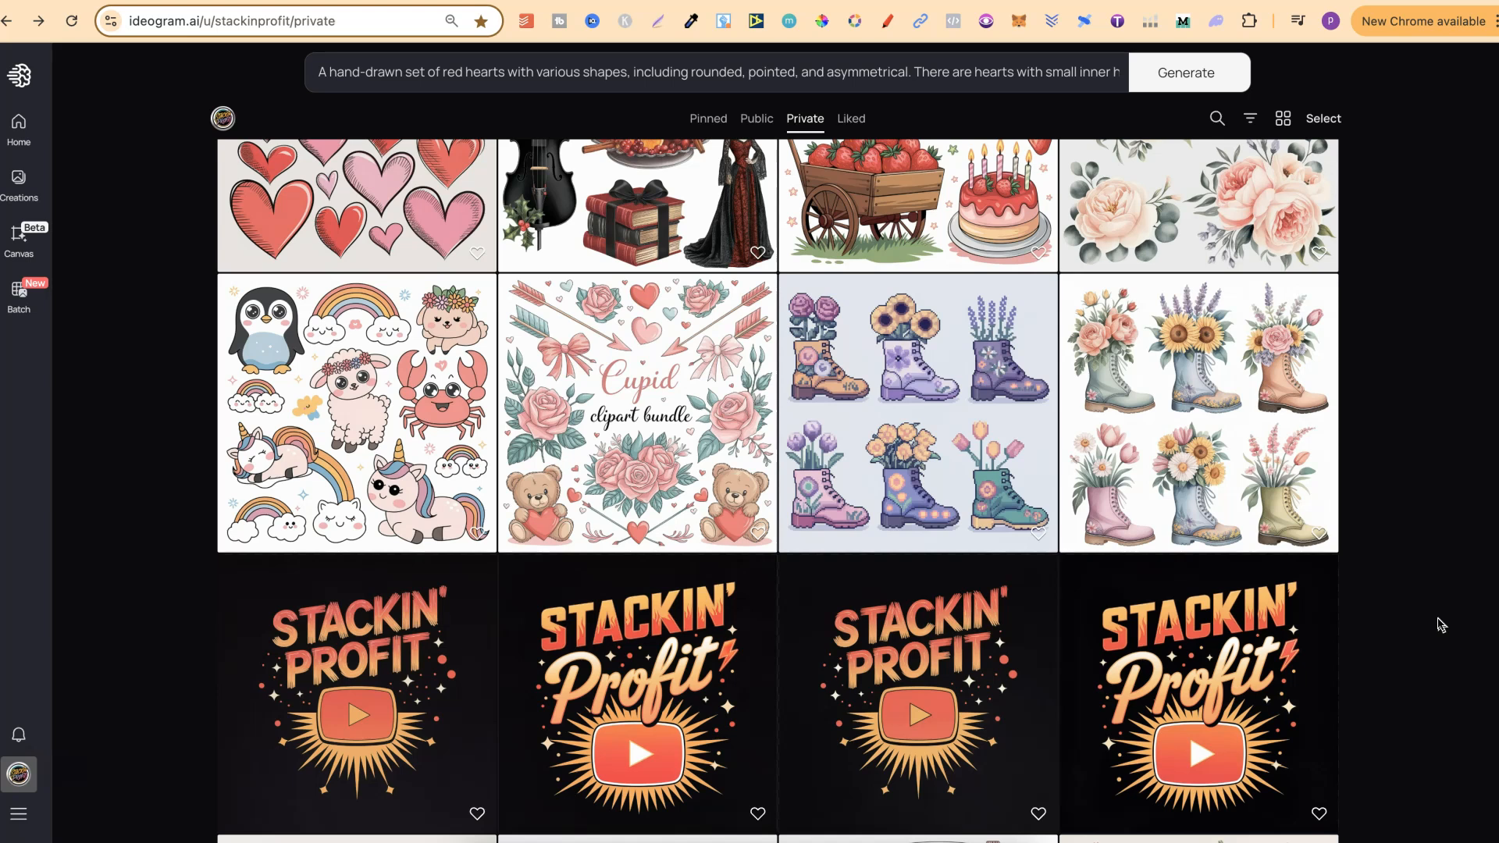
left_click(1226, 466)
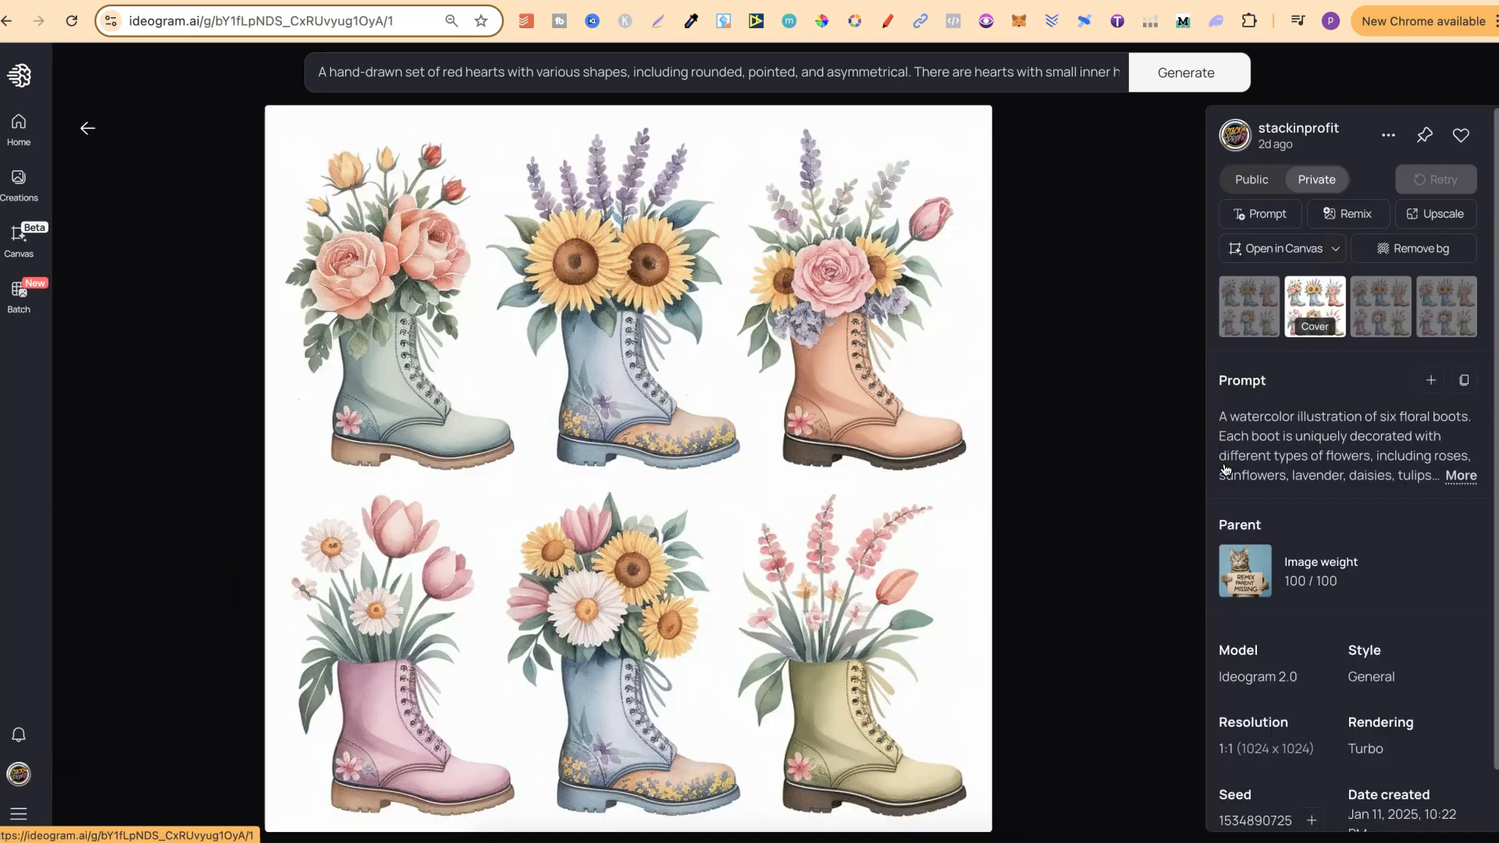
left_click(91, 130)
left_click(901, 377)
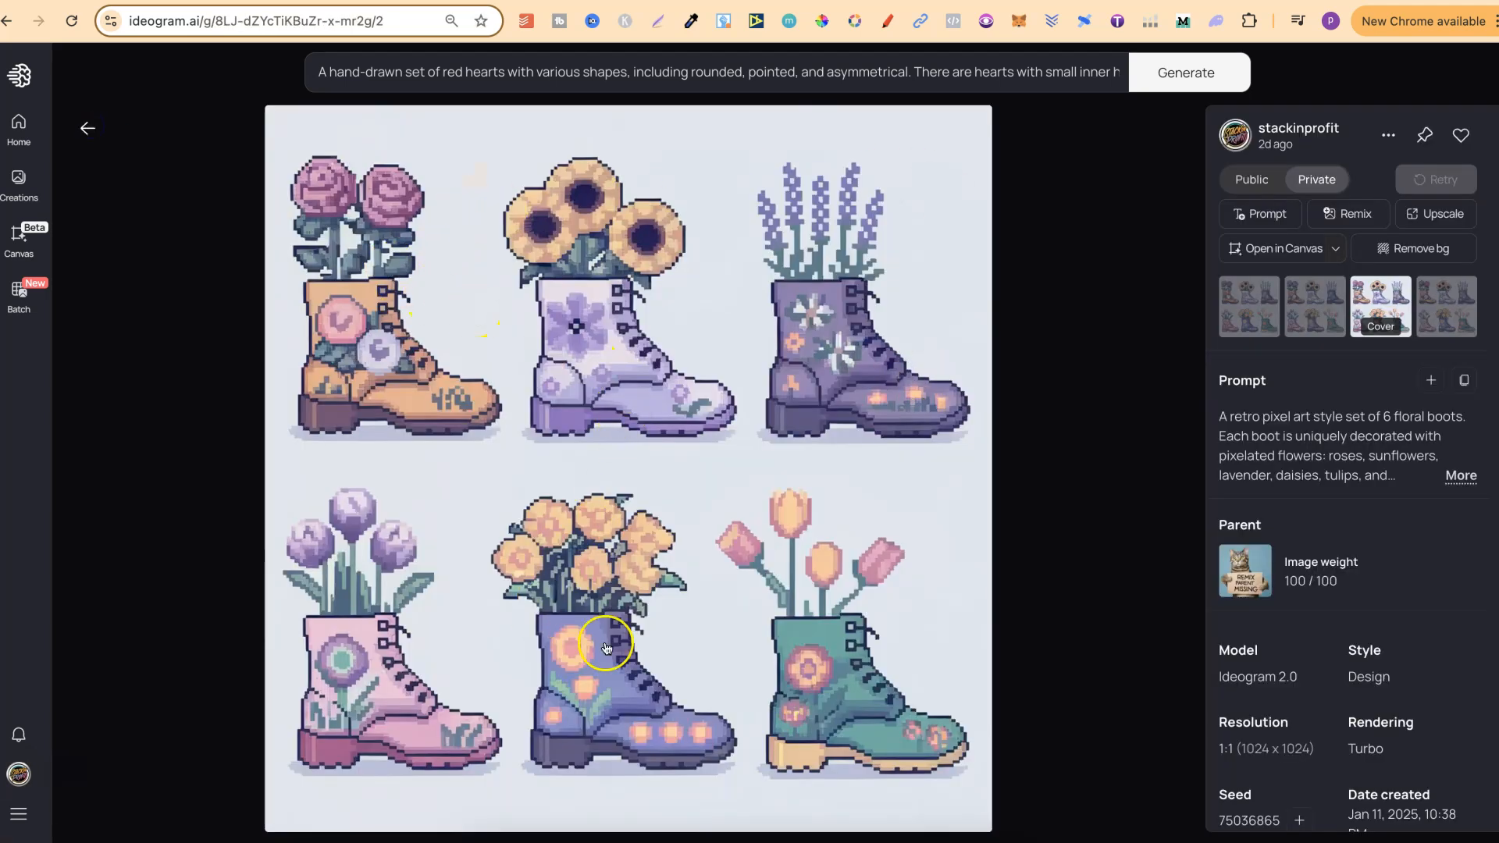
left_click(87, 131)
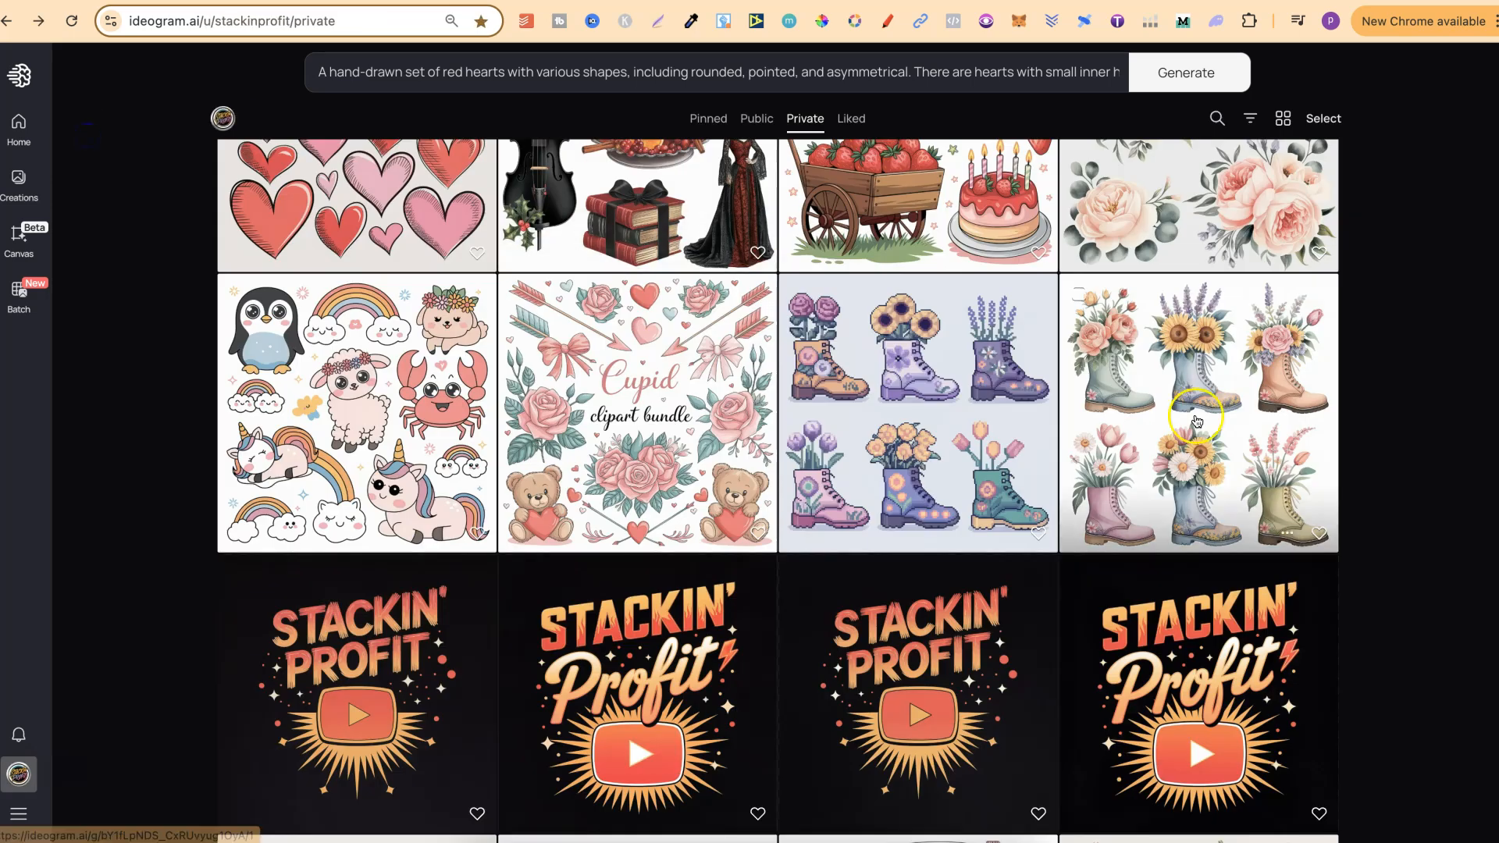
Step: View the romantic fashion set with the LOVE banner and the baroque golden frames set at full size
scroll(1405, 545, "down", 8)
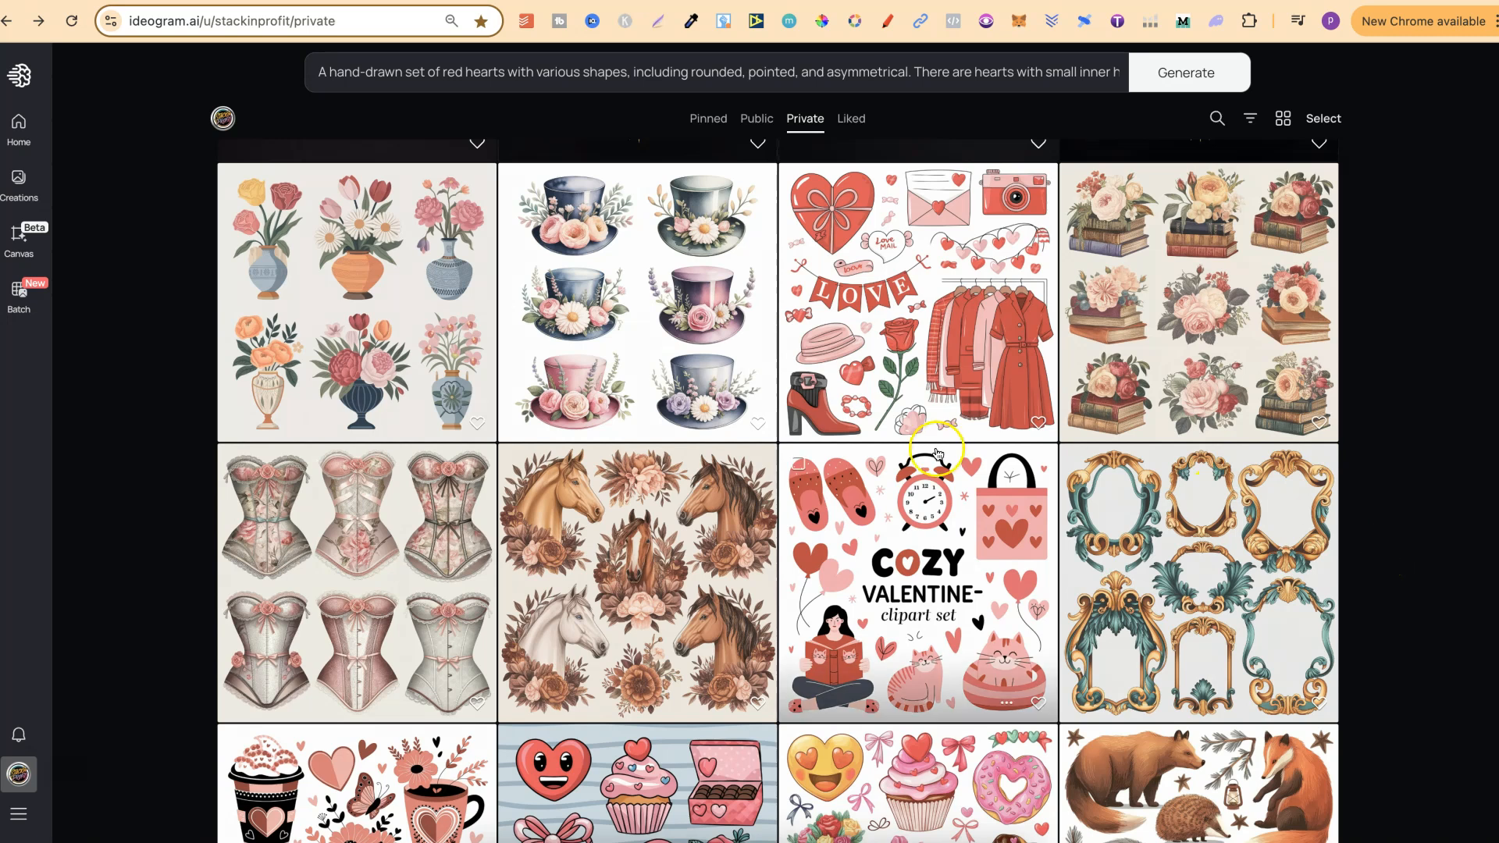
left_click(940, 295)
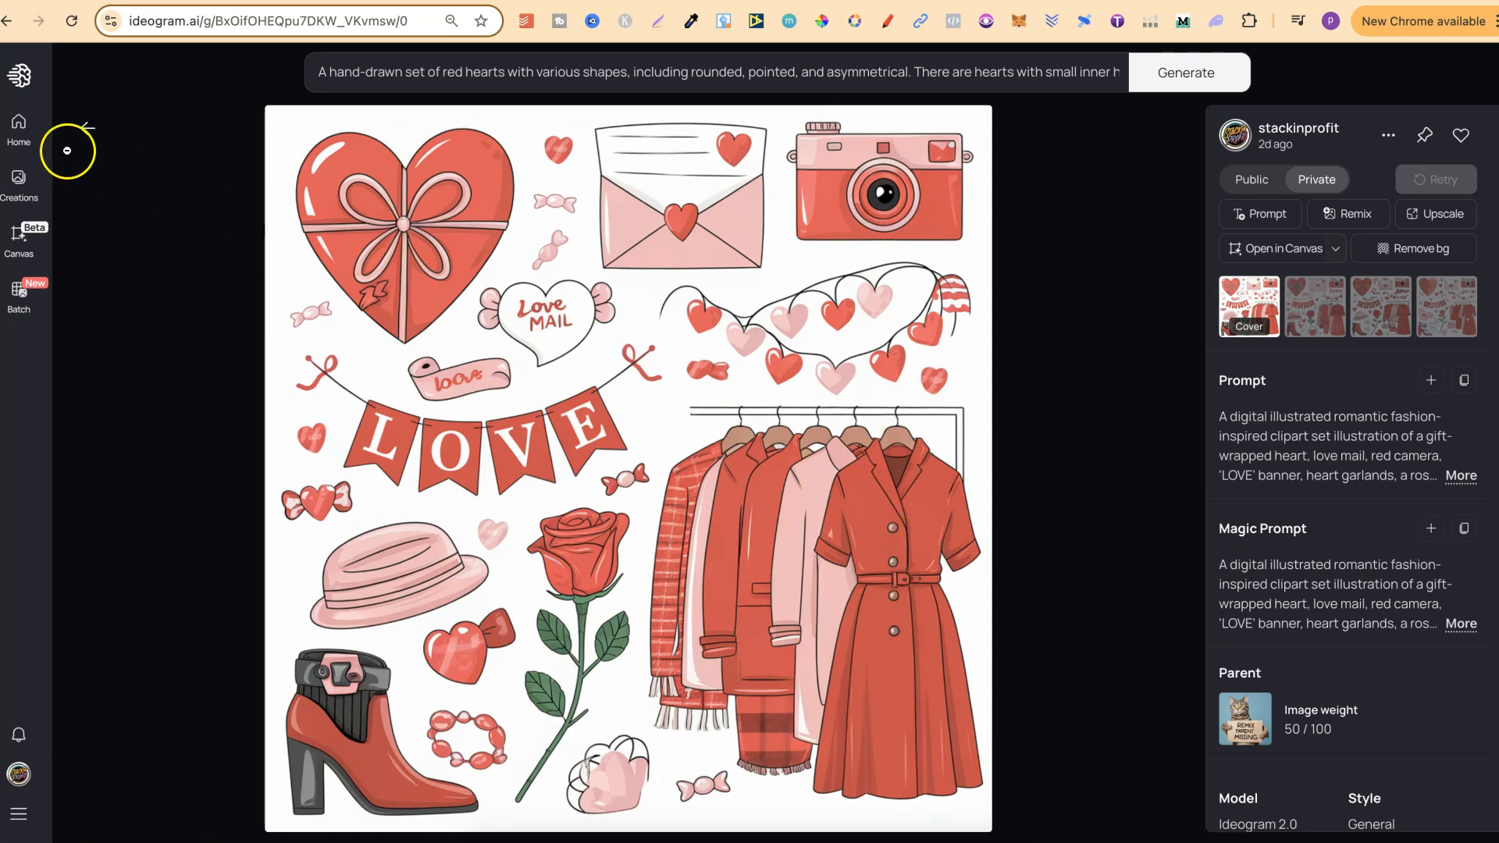
left_click(87, 128)
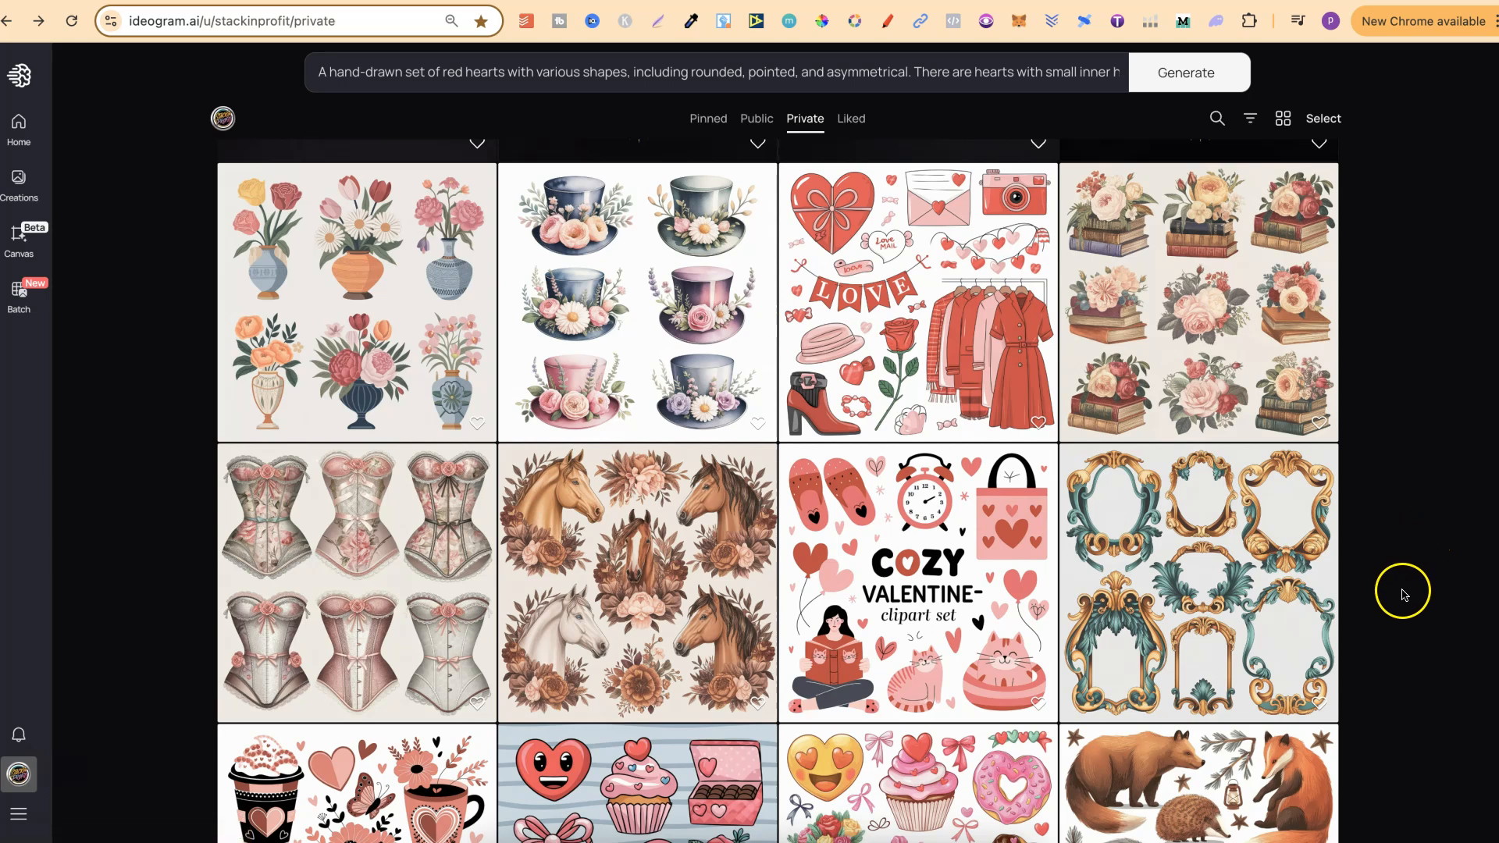
left_click(1251, 580)
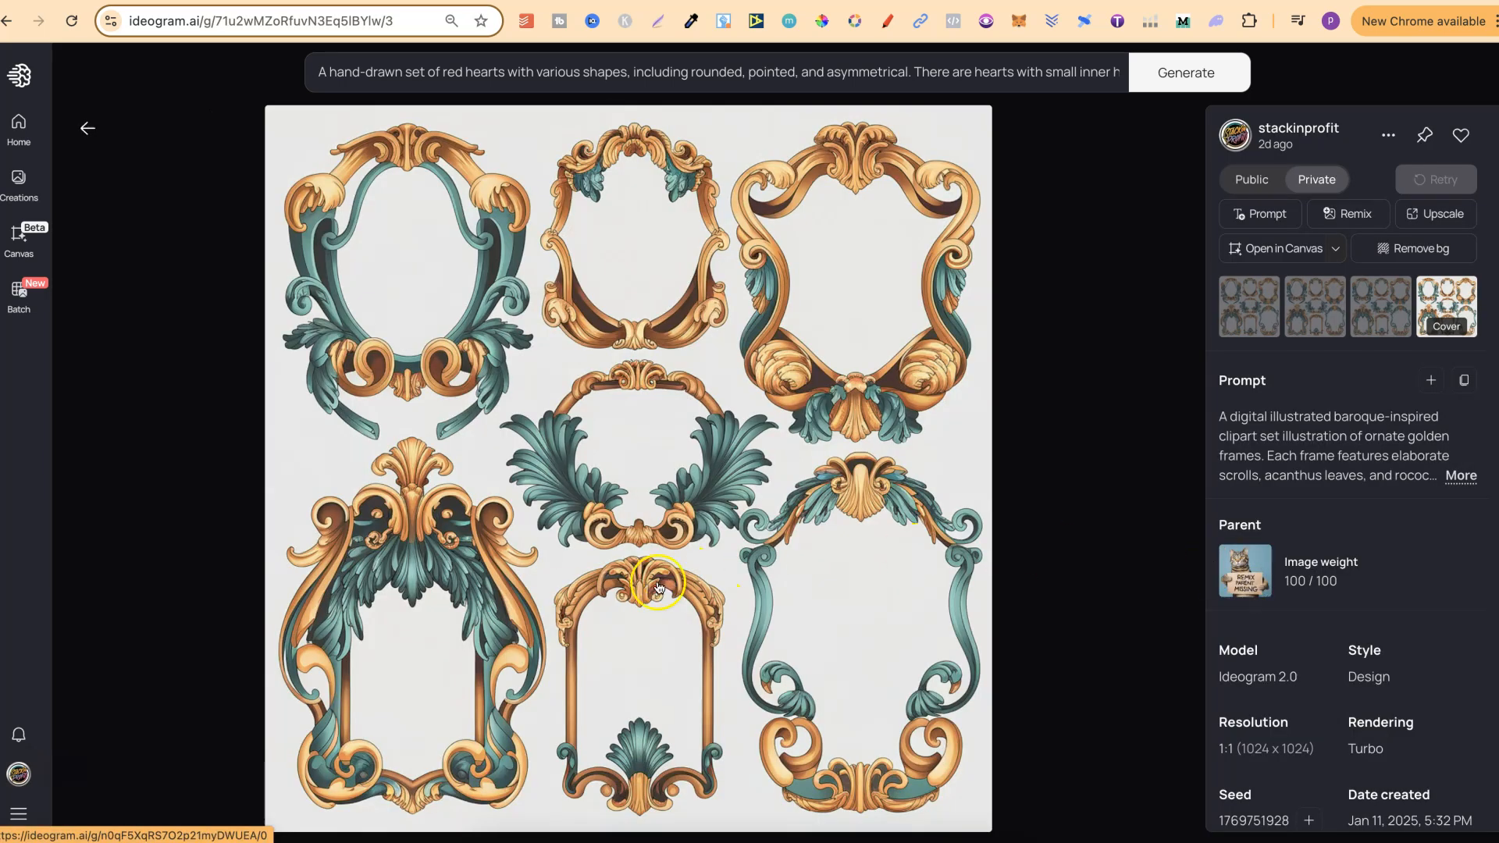
left_click(87, 128)
Step: Examine the whimsical Valentine's set with the heart emoji, cupcake and donuts at full size, and return to the gallery
scroll(1488, 472, "down", 7)
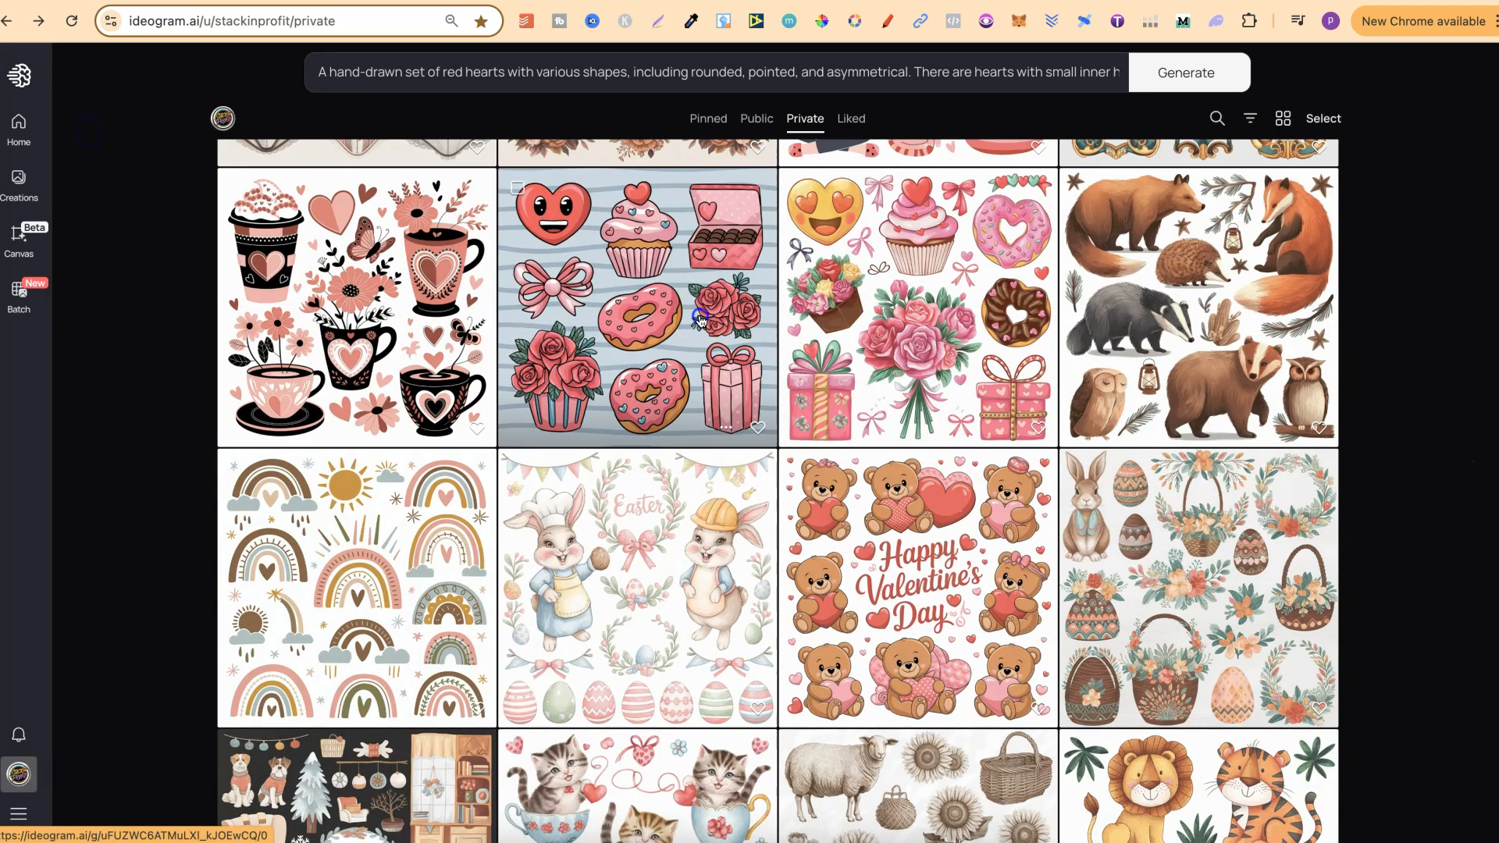
left_click(700, 322)
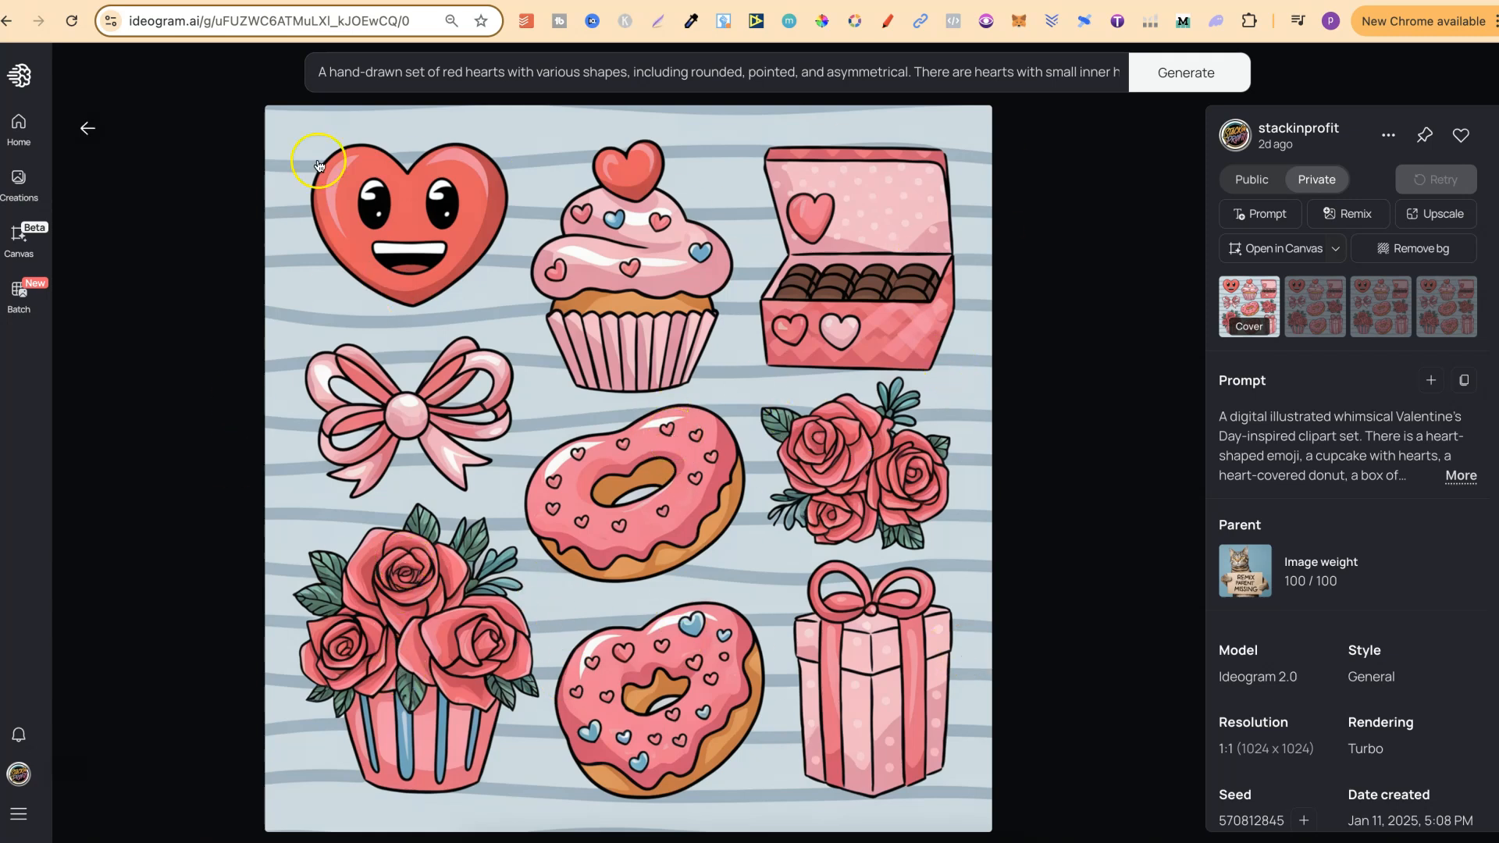
left_click(84, 133)
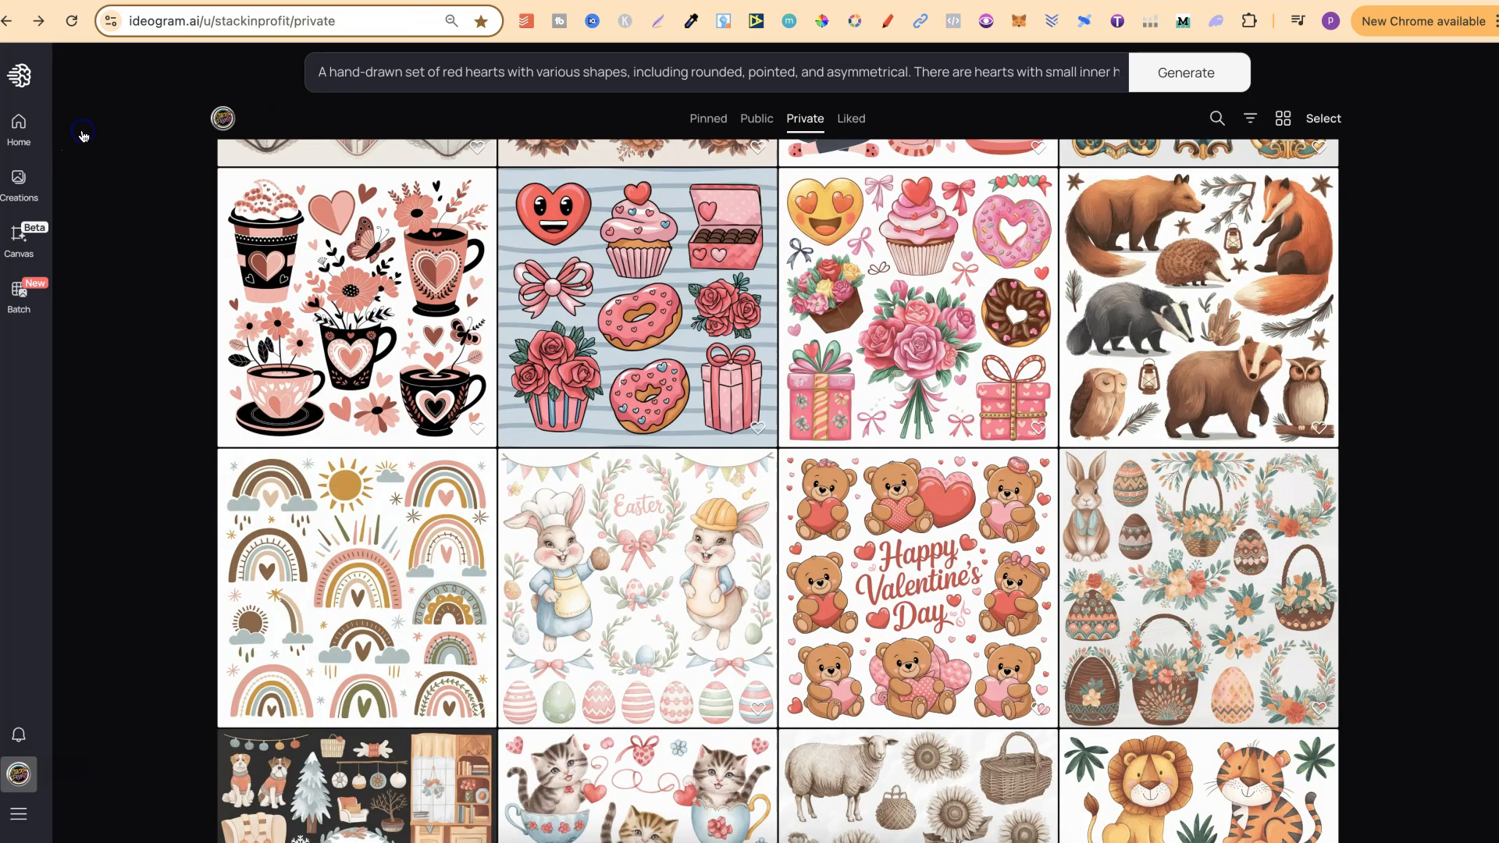
Step: View the boho rainbow set and the Happy Valentine's Day teddy bear set at full size
scroll(1409, 504, "down", 4)
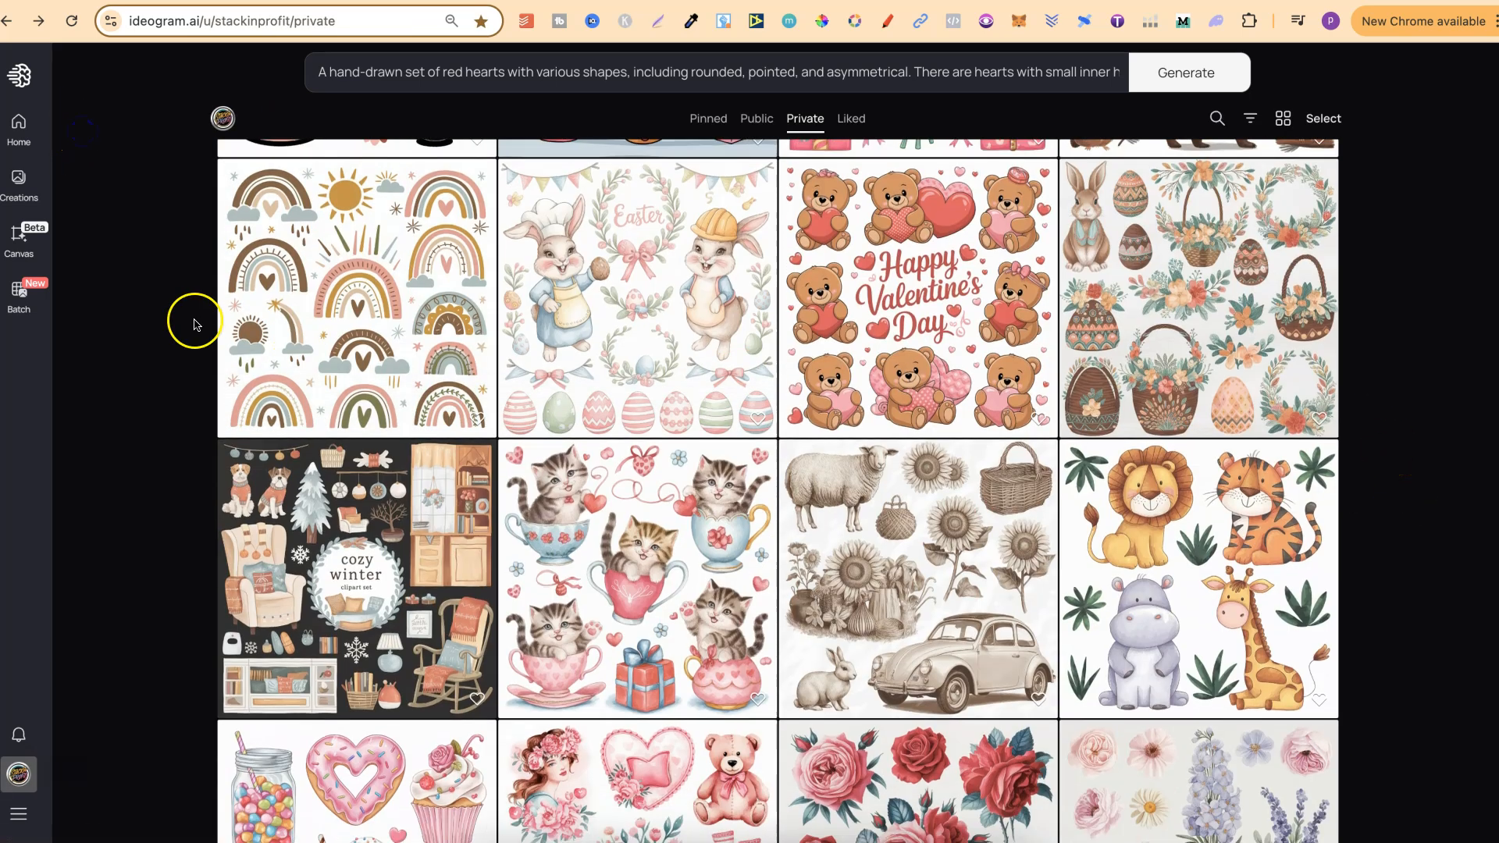
left_click(330, 292)
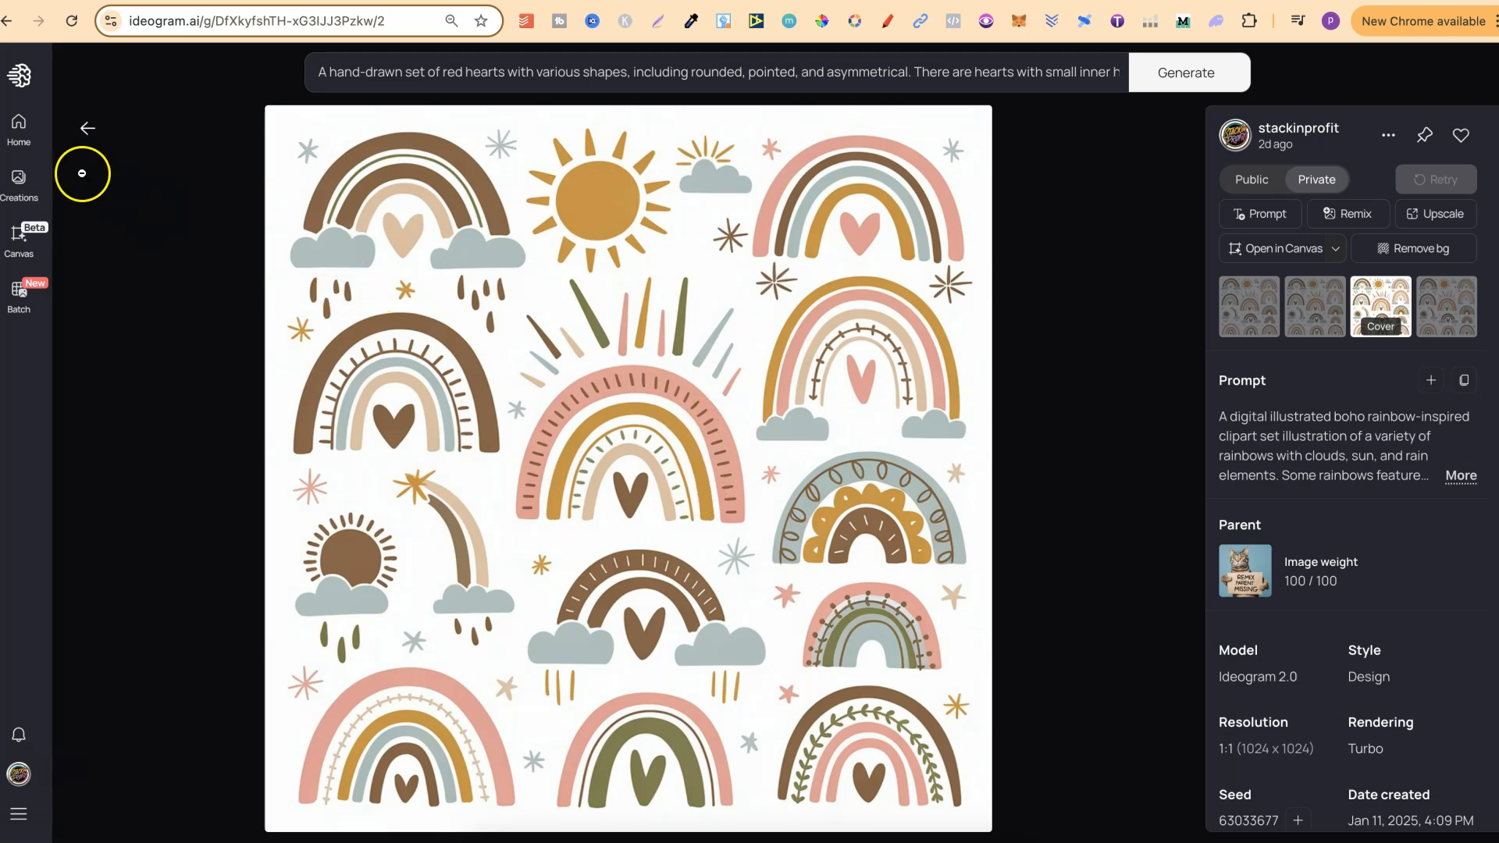
left_click(87, 138)
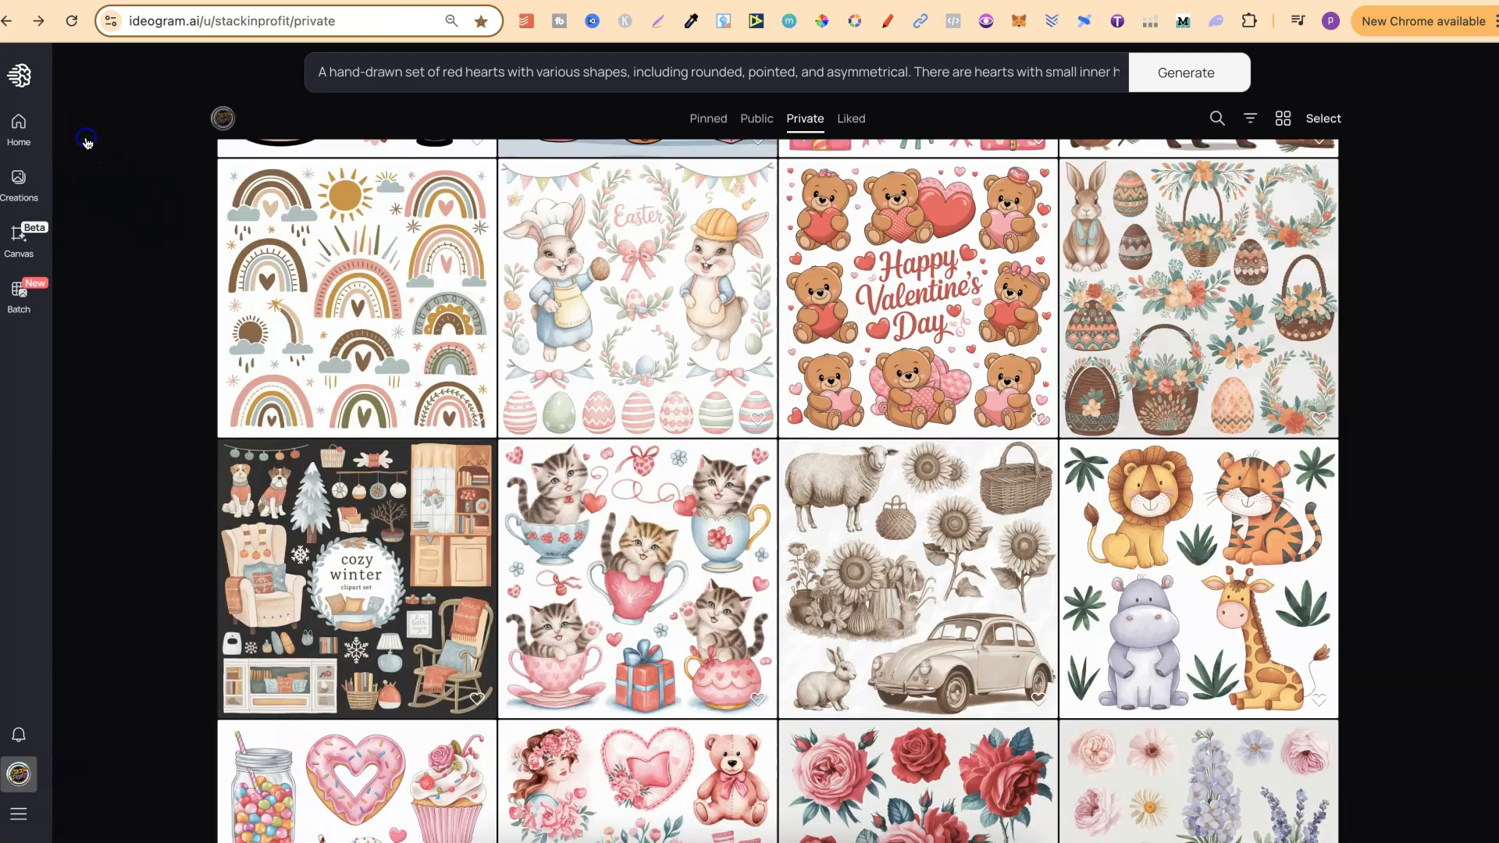
left_click(939, 316)
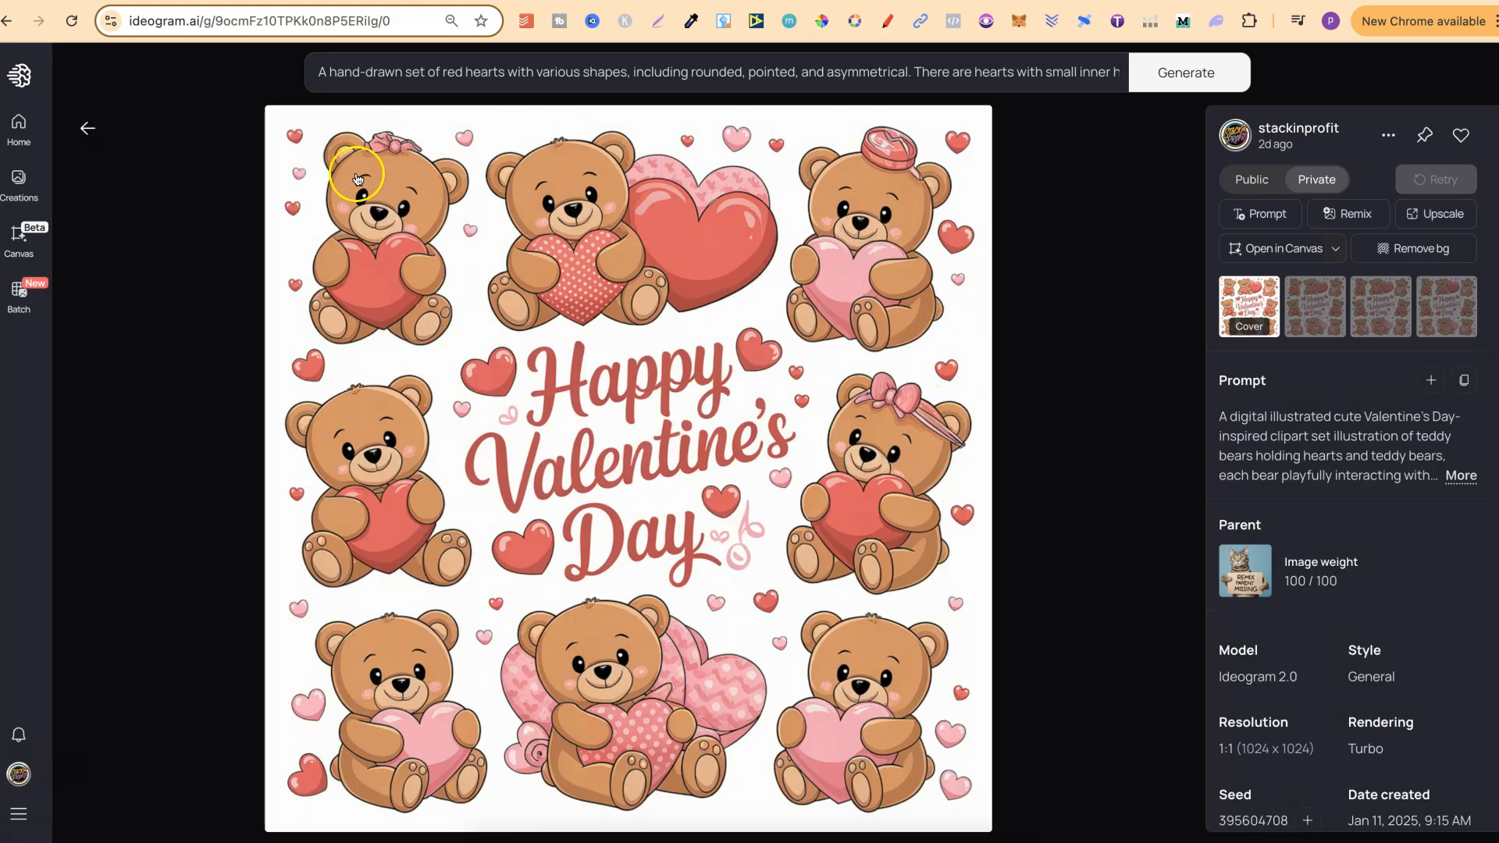
left_click(88, 128)
Step: Open the boho Easter clipart set, expand its full prompt, and load it into the image prompt box
scroll(1405, 601, "down", 1)
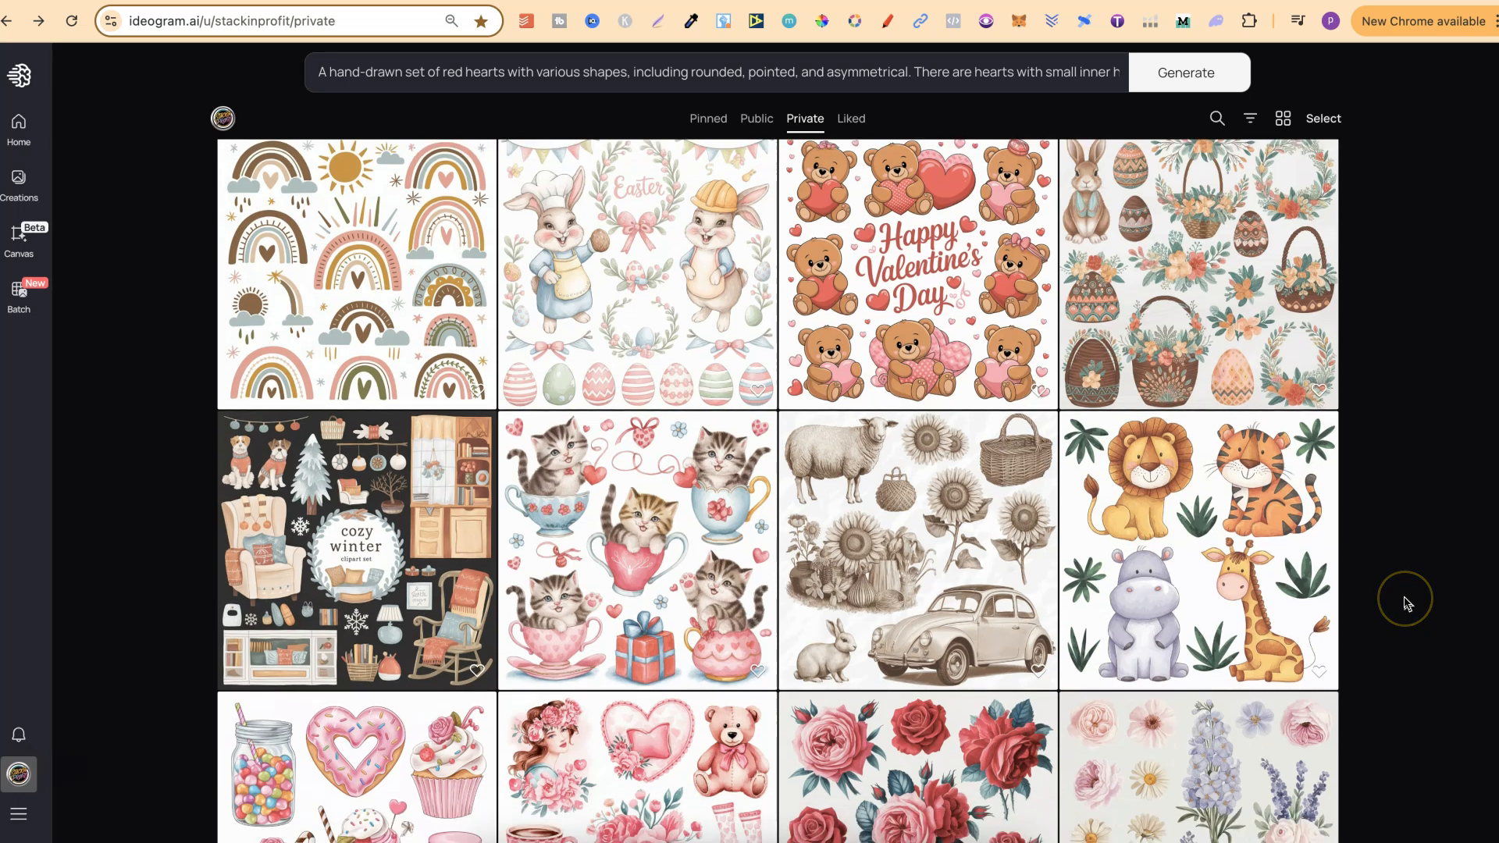
scroll(1405, 601, "up", 1)
left_click(1172, 306)
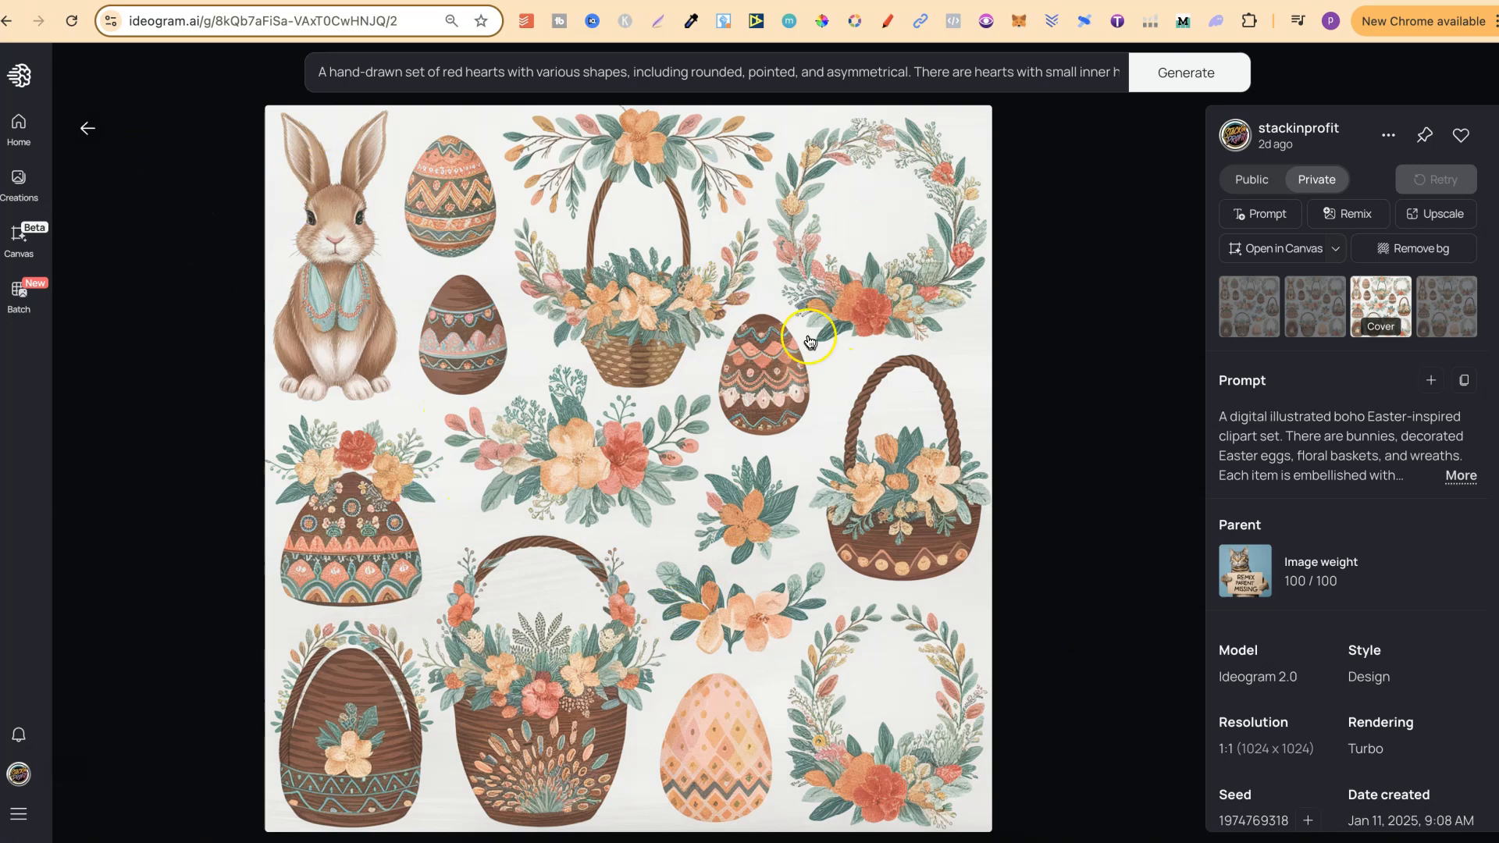
left_click(1460, 474)
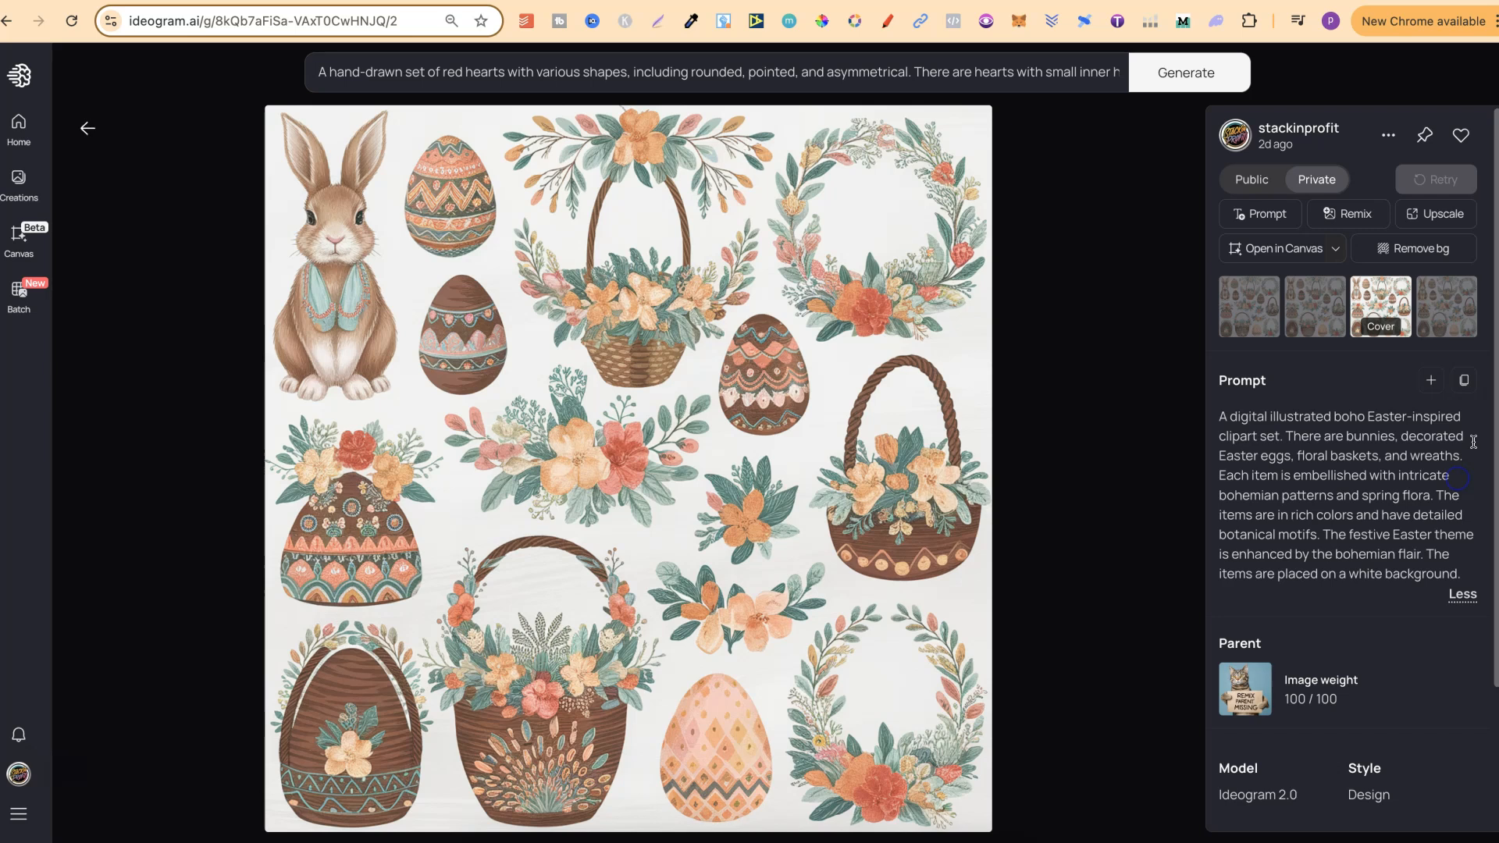
left_click(1428, 381)
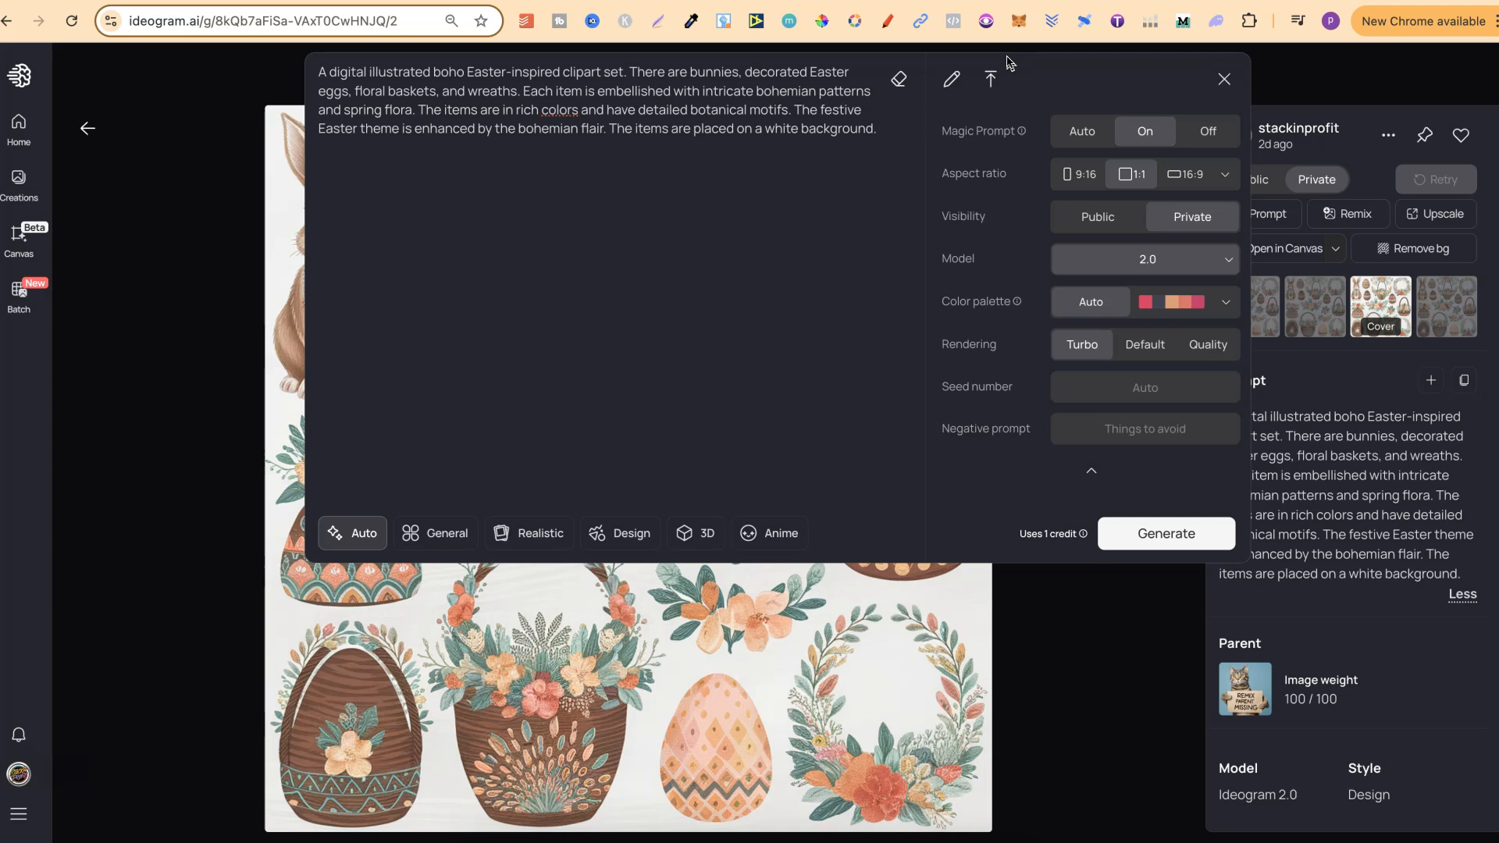
Step: Check the model choices, try the Default and Quality rendering options, restore Turbo, and close the generation settings
left_click(1155, 268)
left_click(948, 283)
left_click(1138, 346)
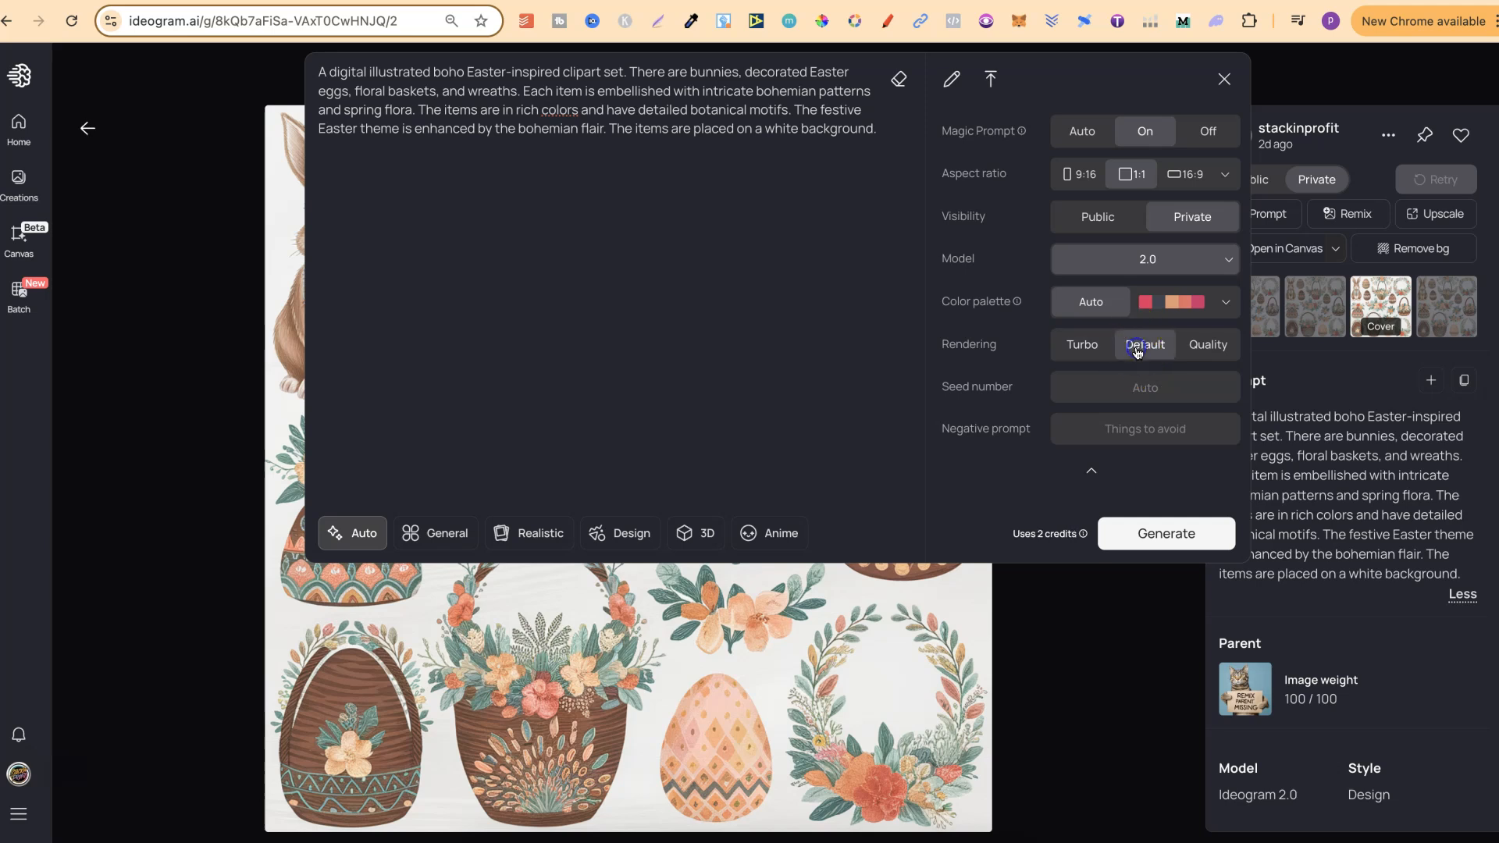
left_click(1216, 357)
left_click(1082, 349)
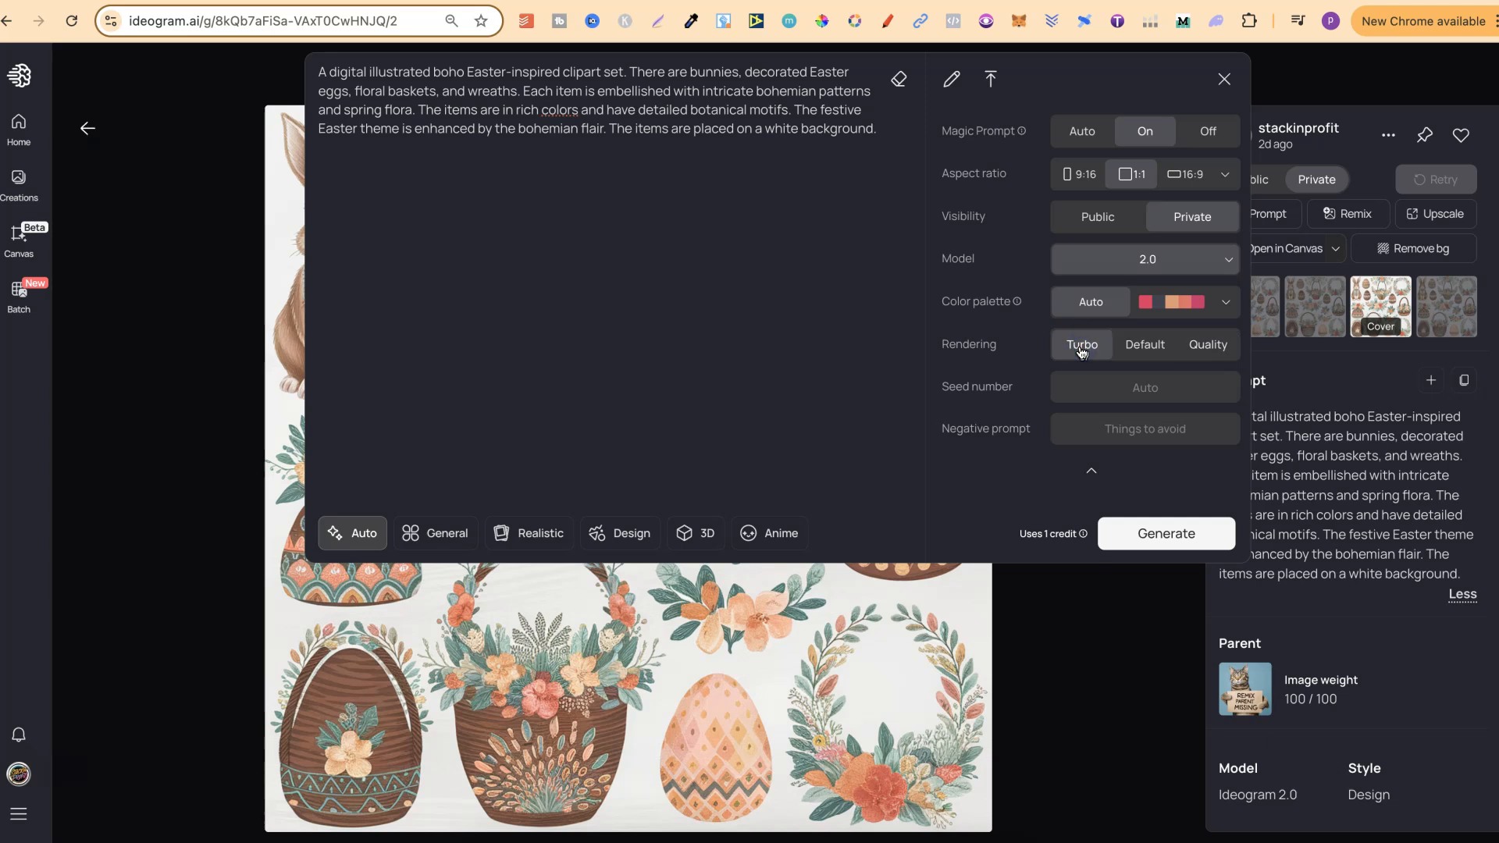
left_click(143, 181)
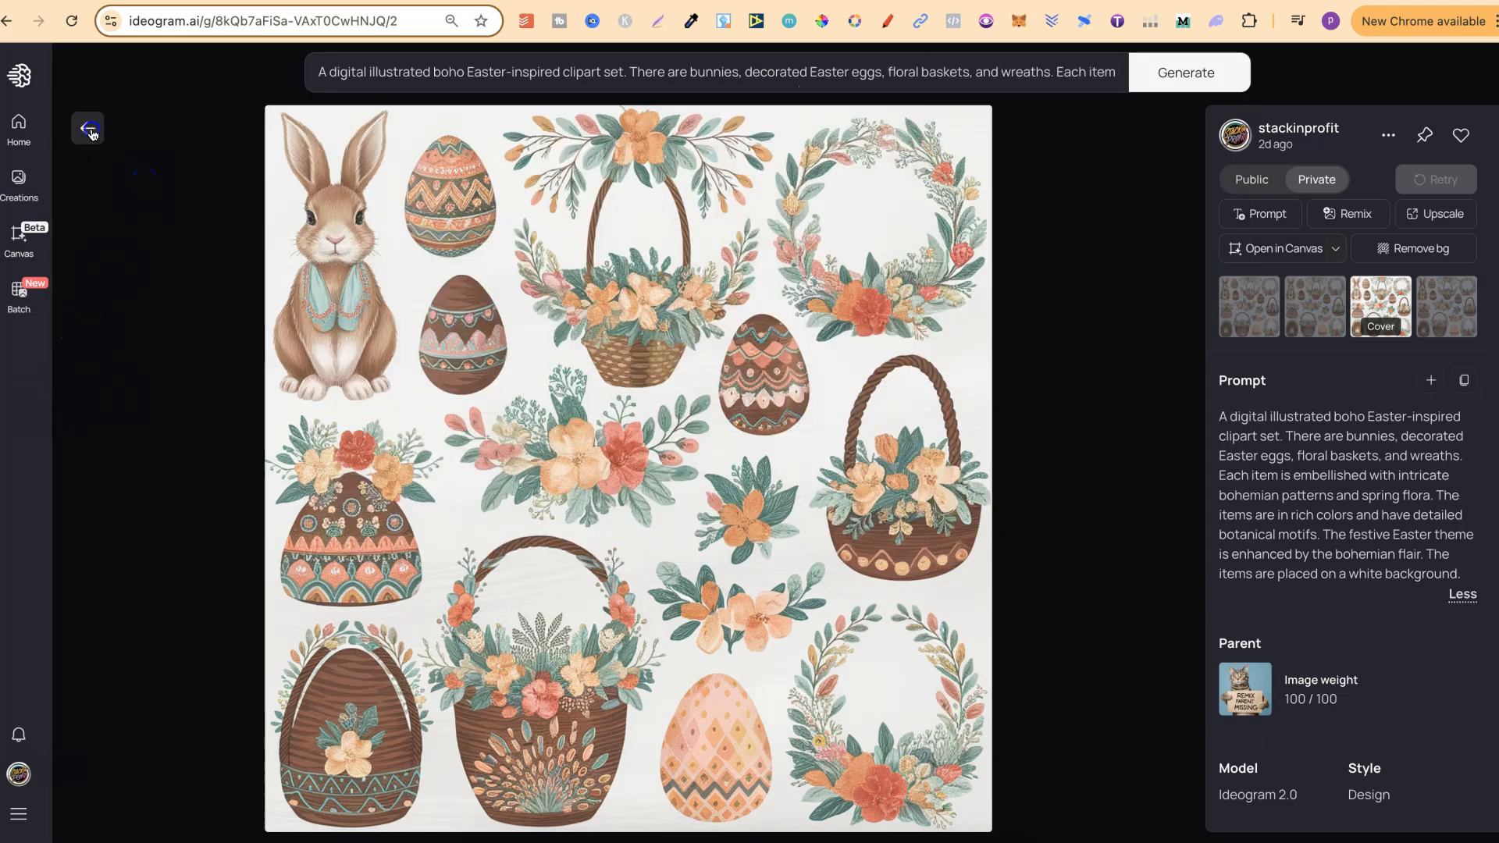
Step: Open the cozy winter clipart set from the gallery, expand its full prompt, and load it into the image prompt box
left_click(89, 130)
scroll(1435, 622, "down", 2)
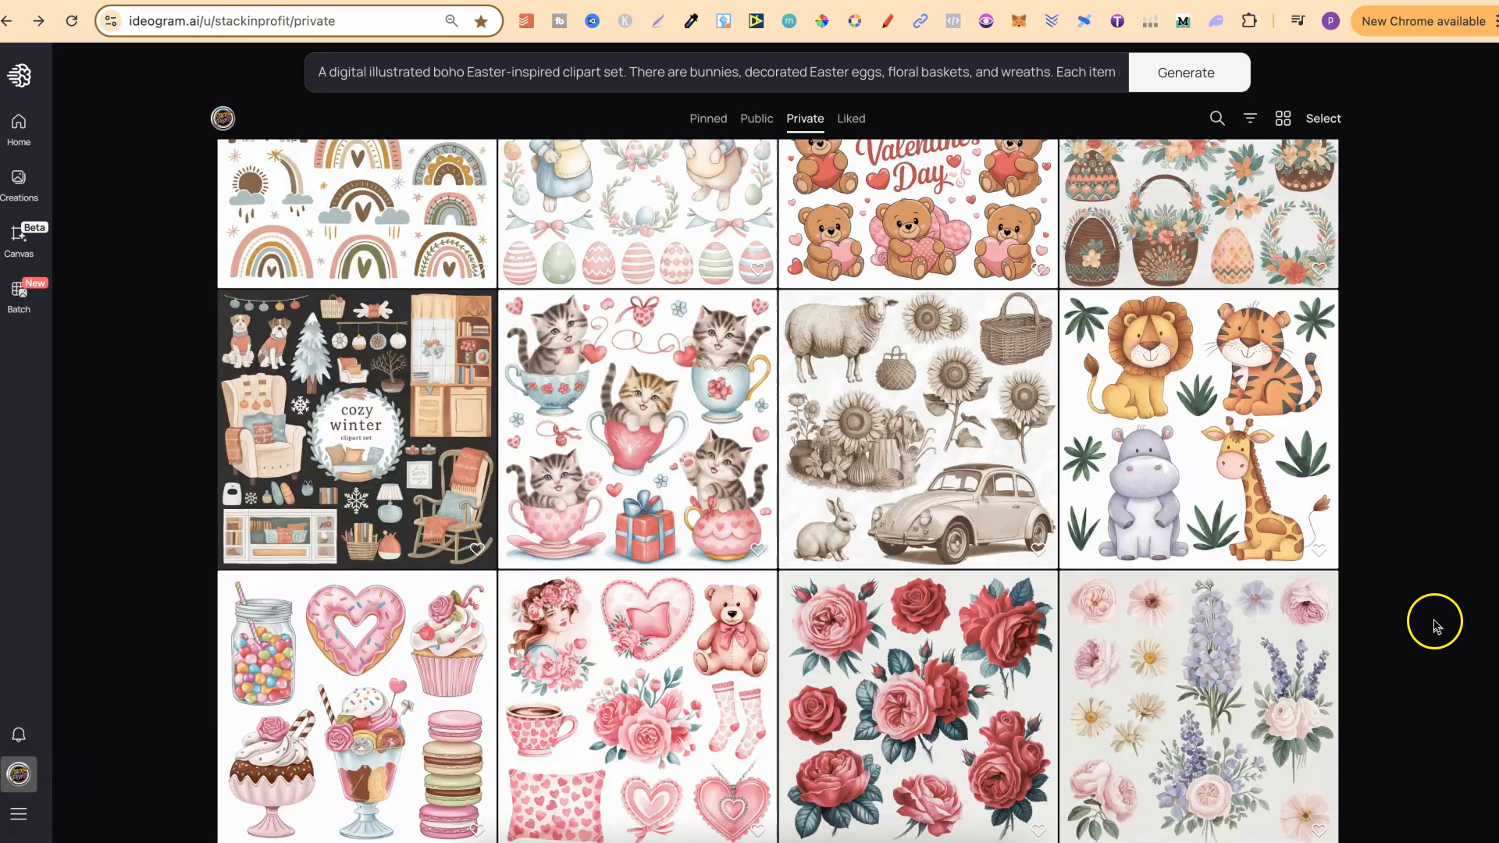
left_click(372, 392)
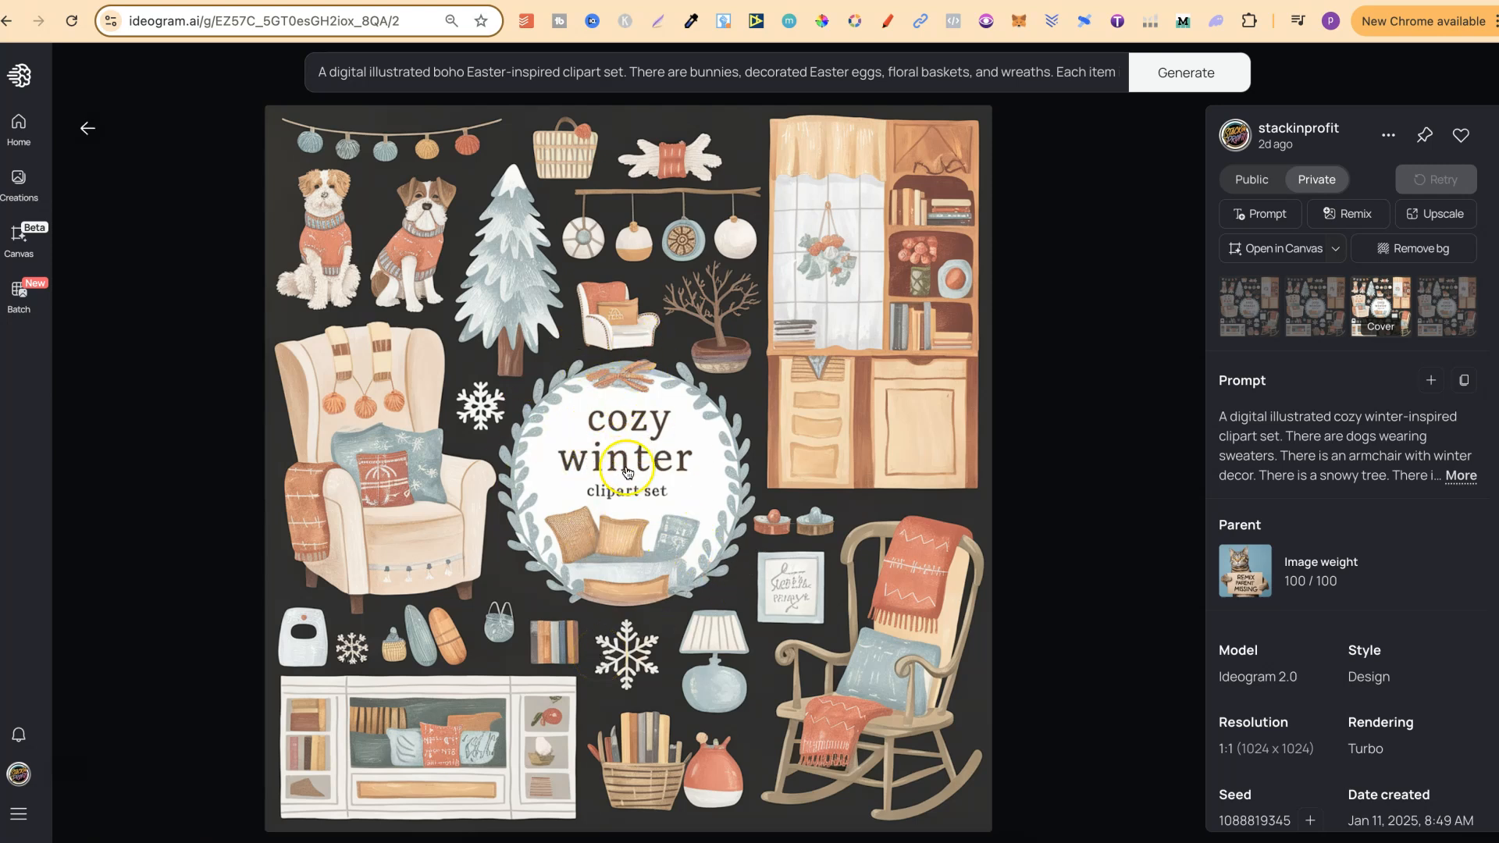
left_click(1460, 475)
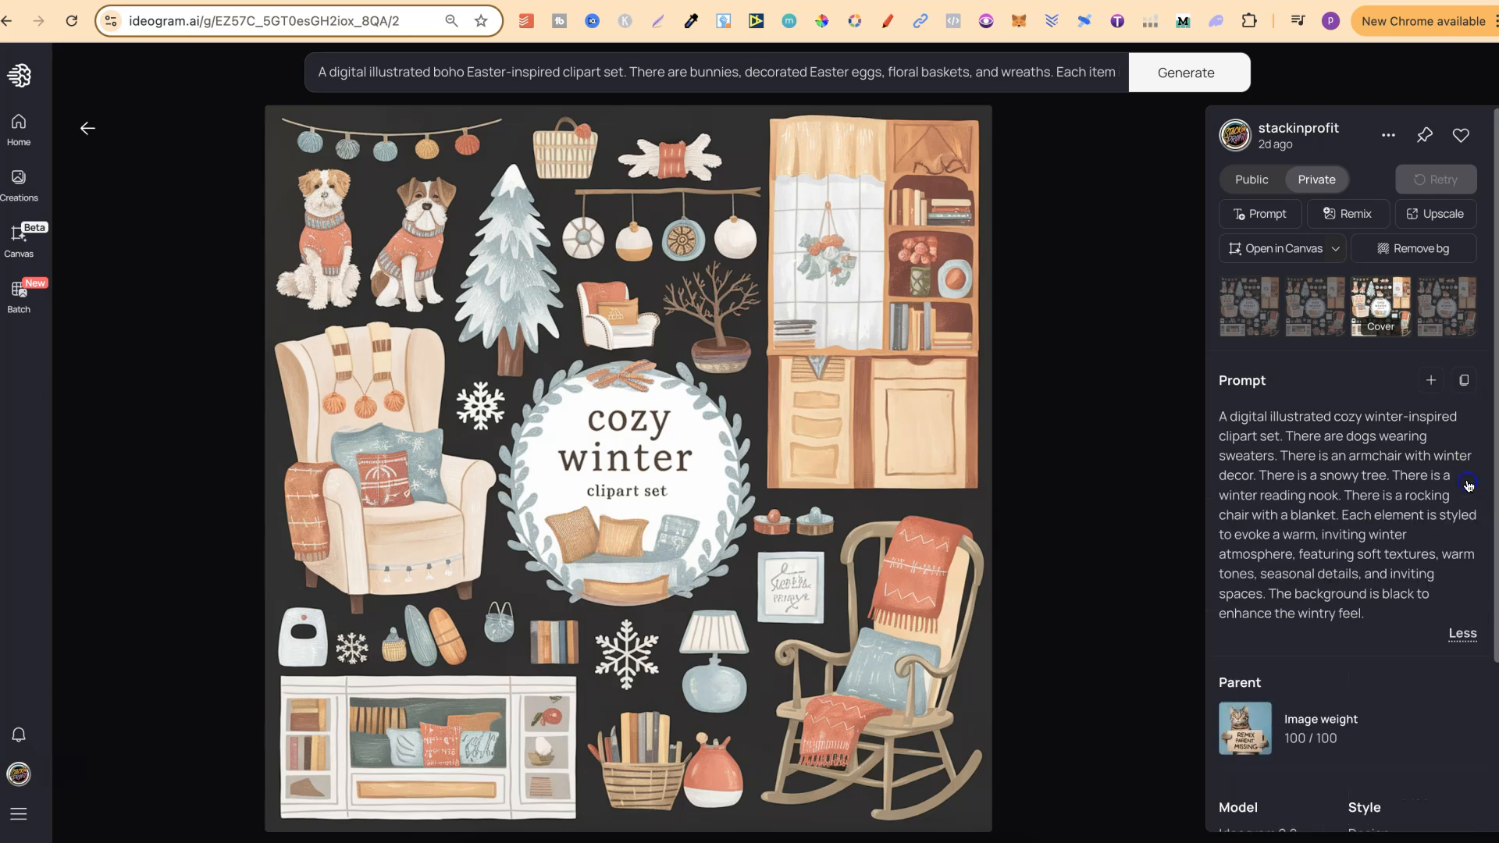
left_click(1431, 380)
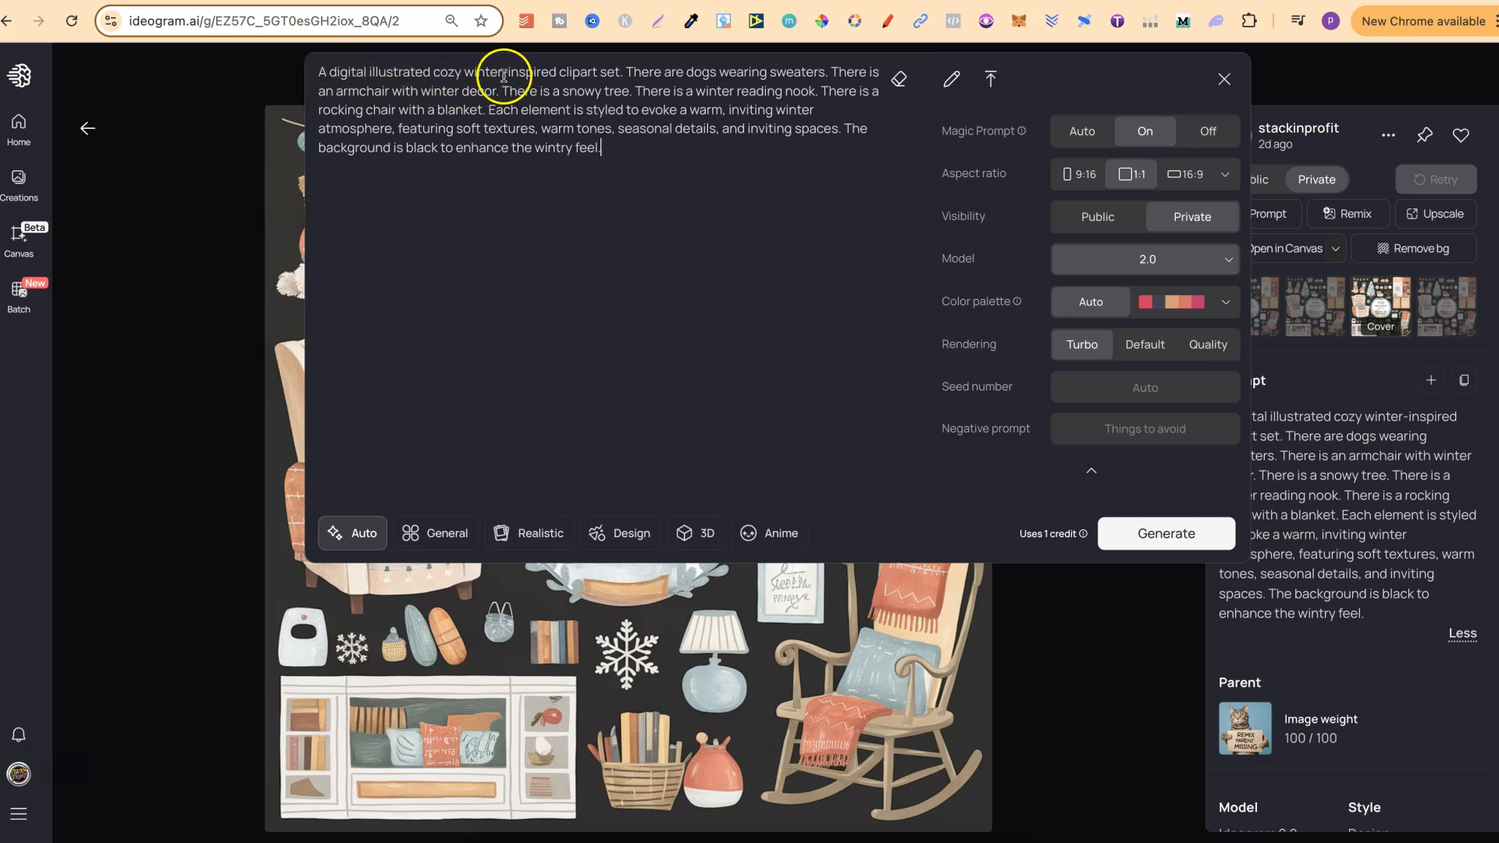
Step: Collapse the prompt box and leave the cozy winter clipart set for the private gallery
left_click_drag(616, 72, 452, 60)
left_click(217, 285)
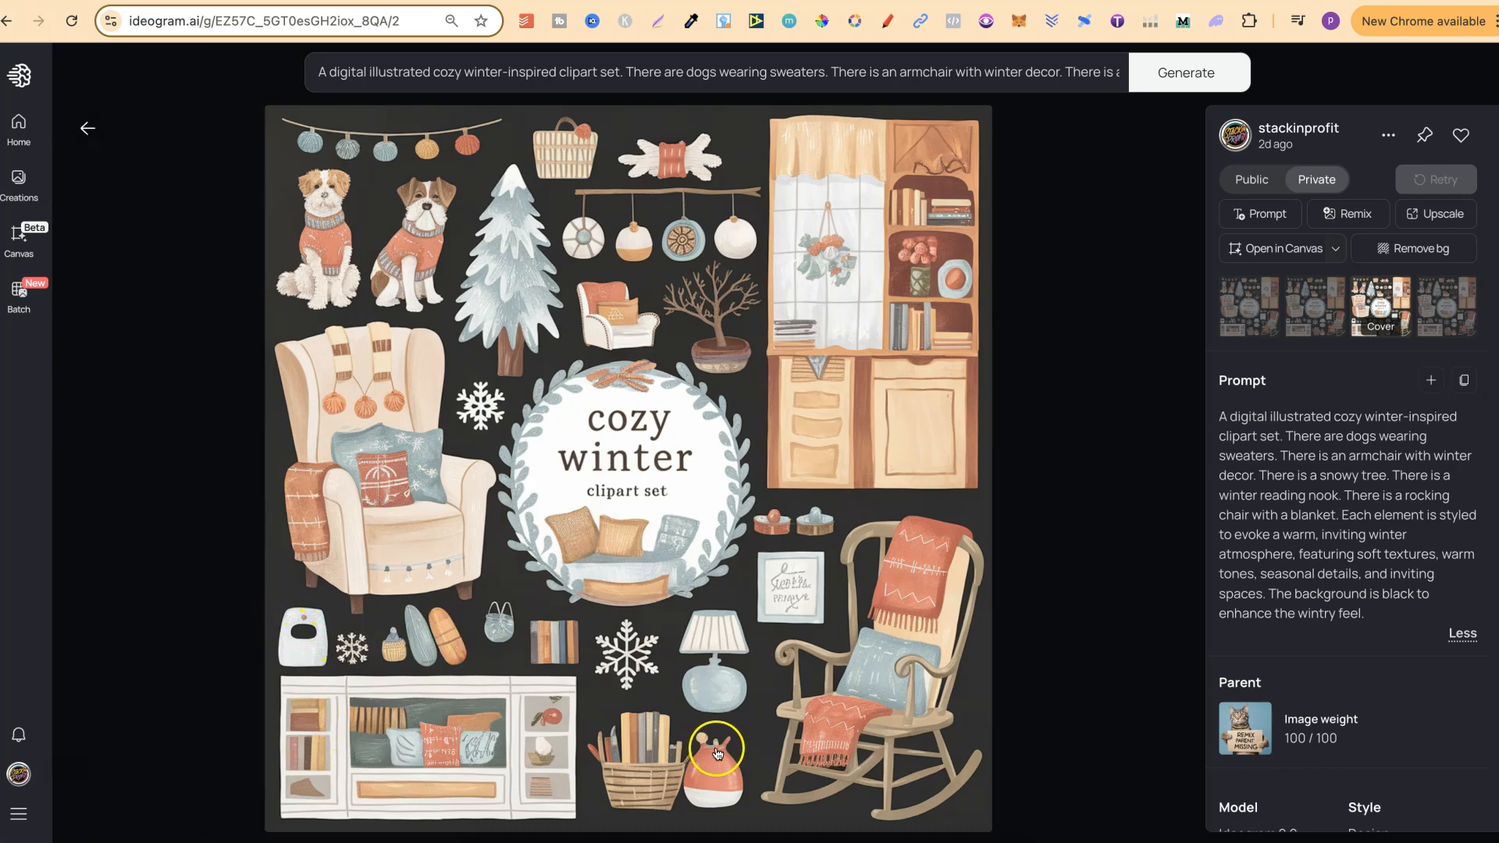
left_click(87, 129)
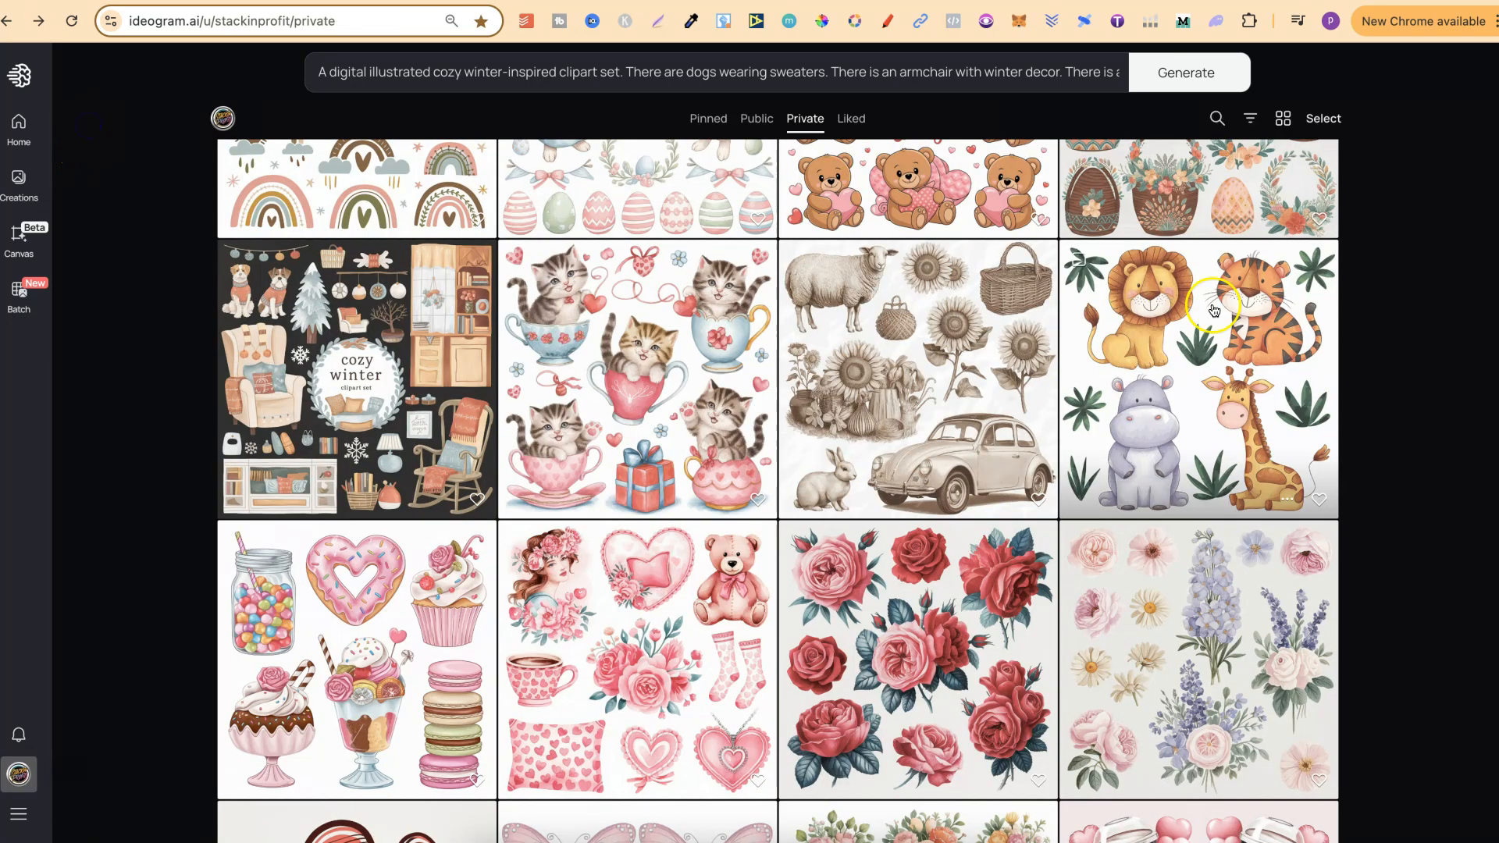
Step: Browse further through the private gallery and view the watercolor woodland animal clipart set at full size
scroll(1485, 542, "down", 3)
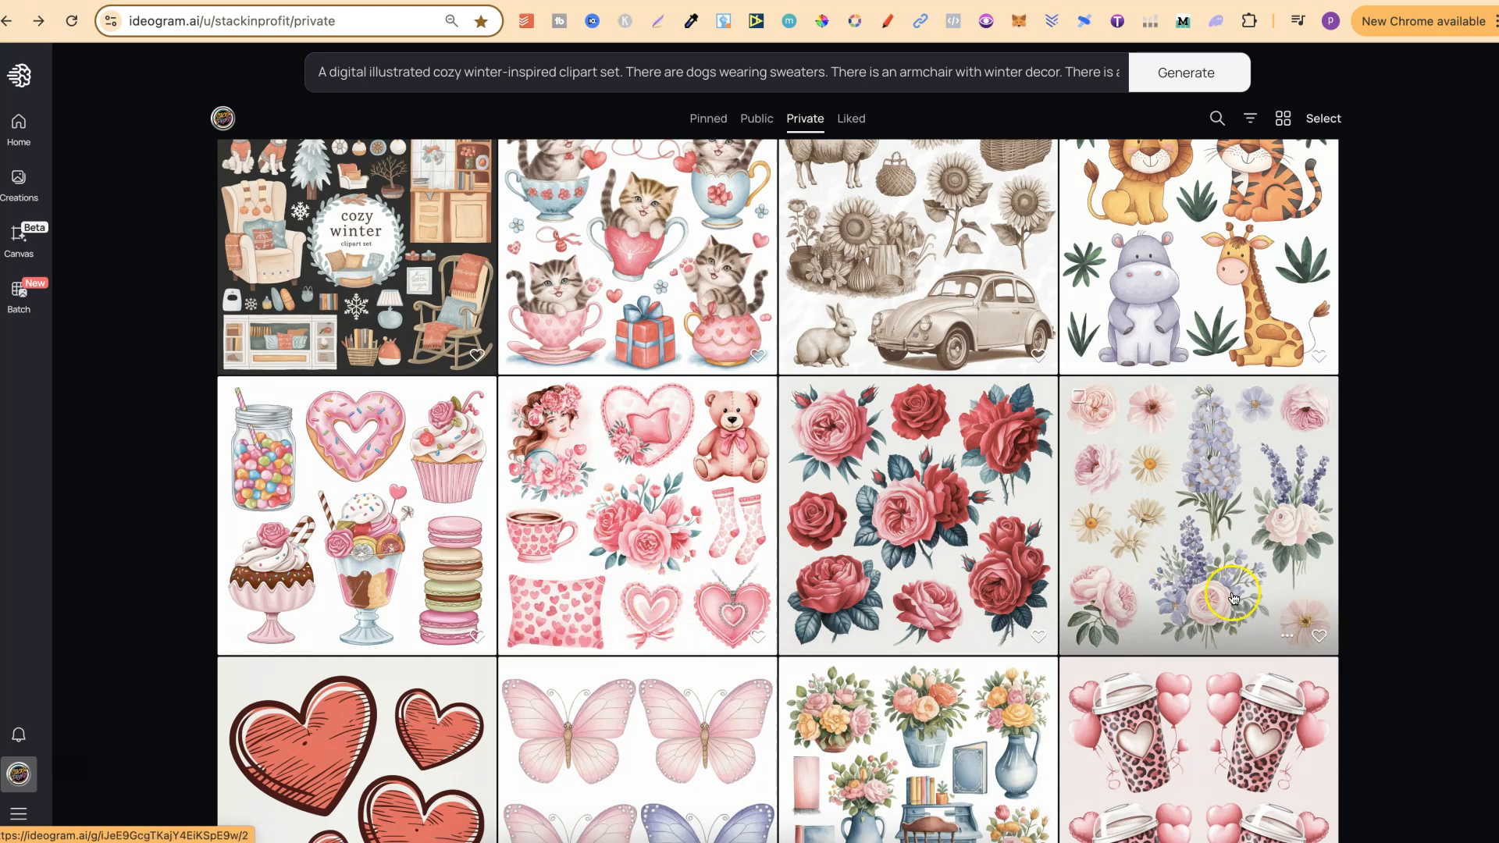
scroll(1233, 598, "down", 7)
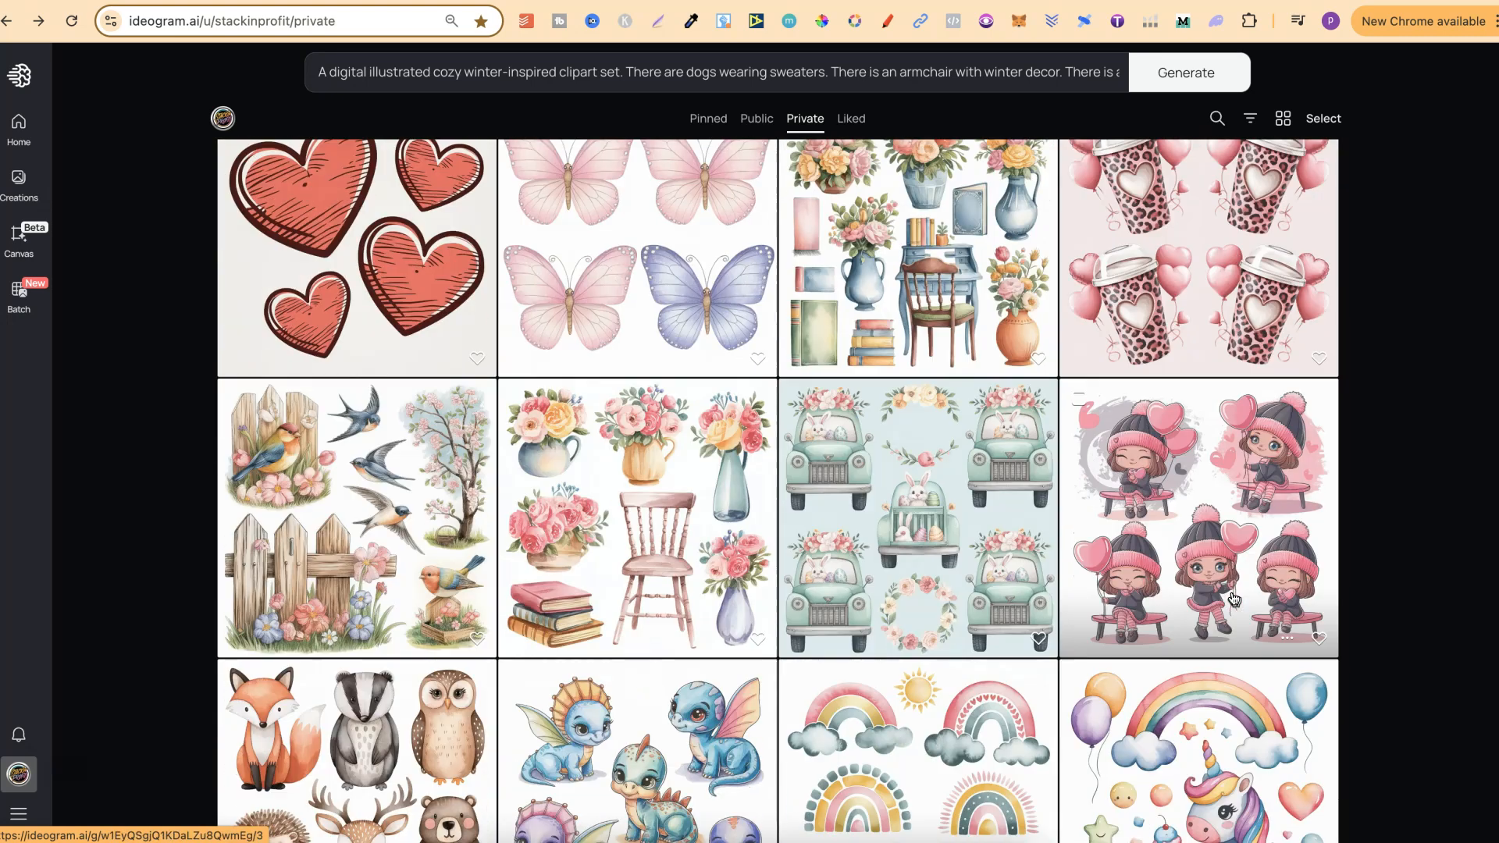
scroll(1234, 598, "down", 5)
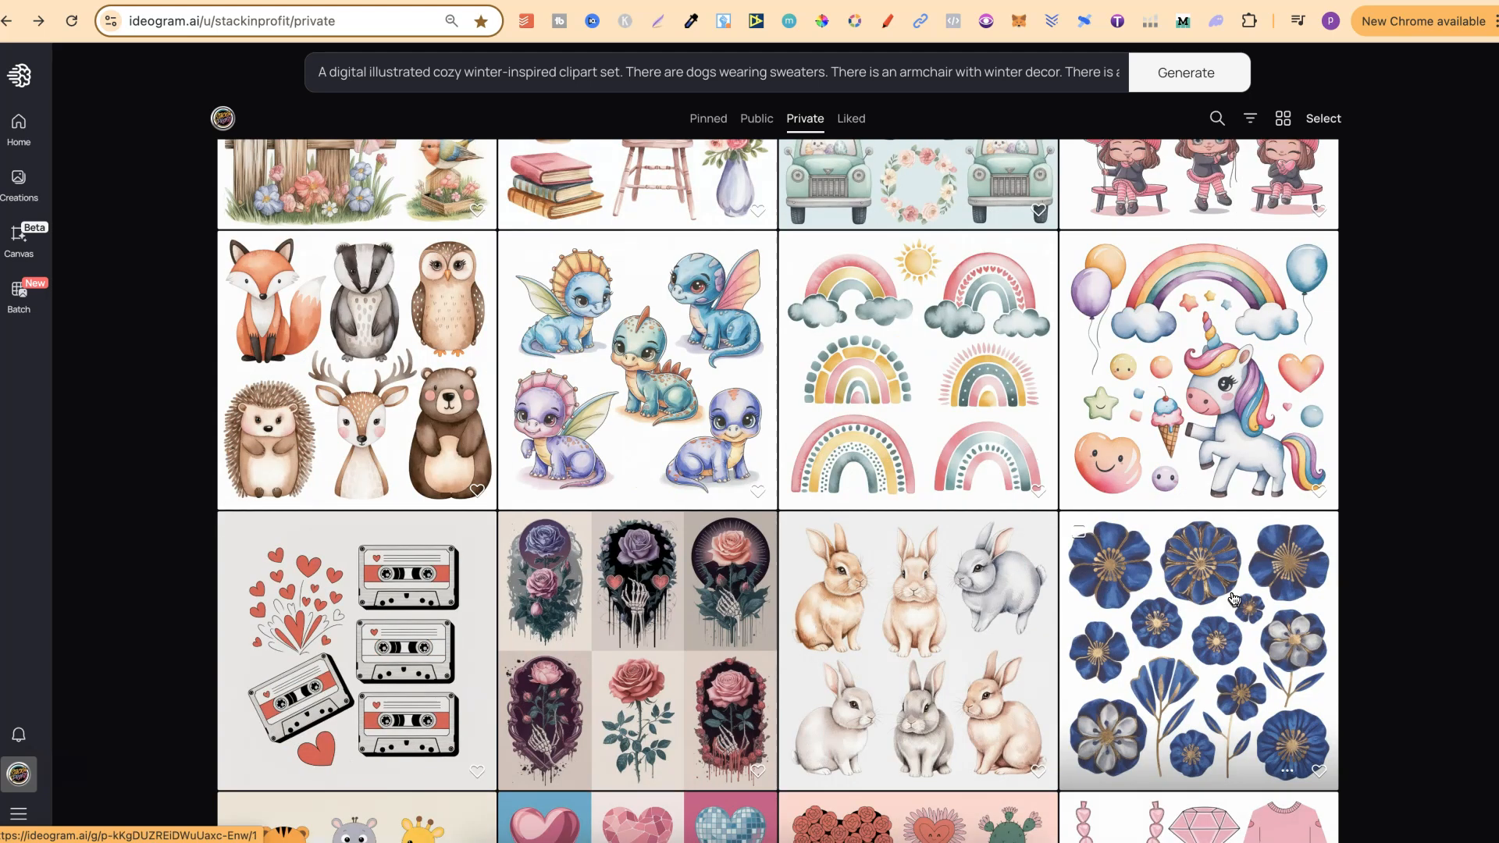
scroll(1234, 598, "down", 2)
scroll(1233, 598, "up", 1)
left_click(422, 310)
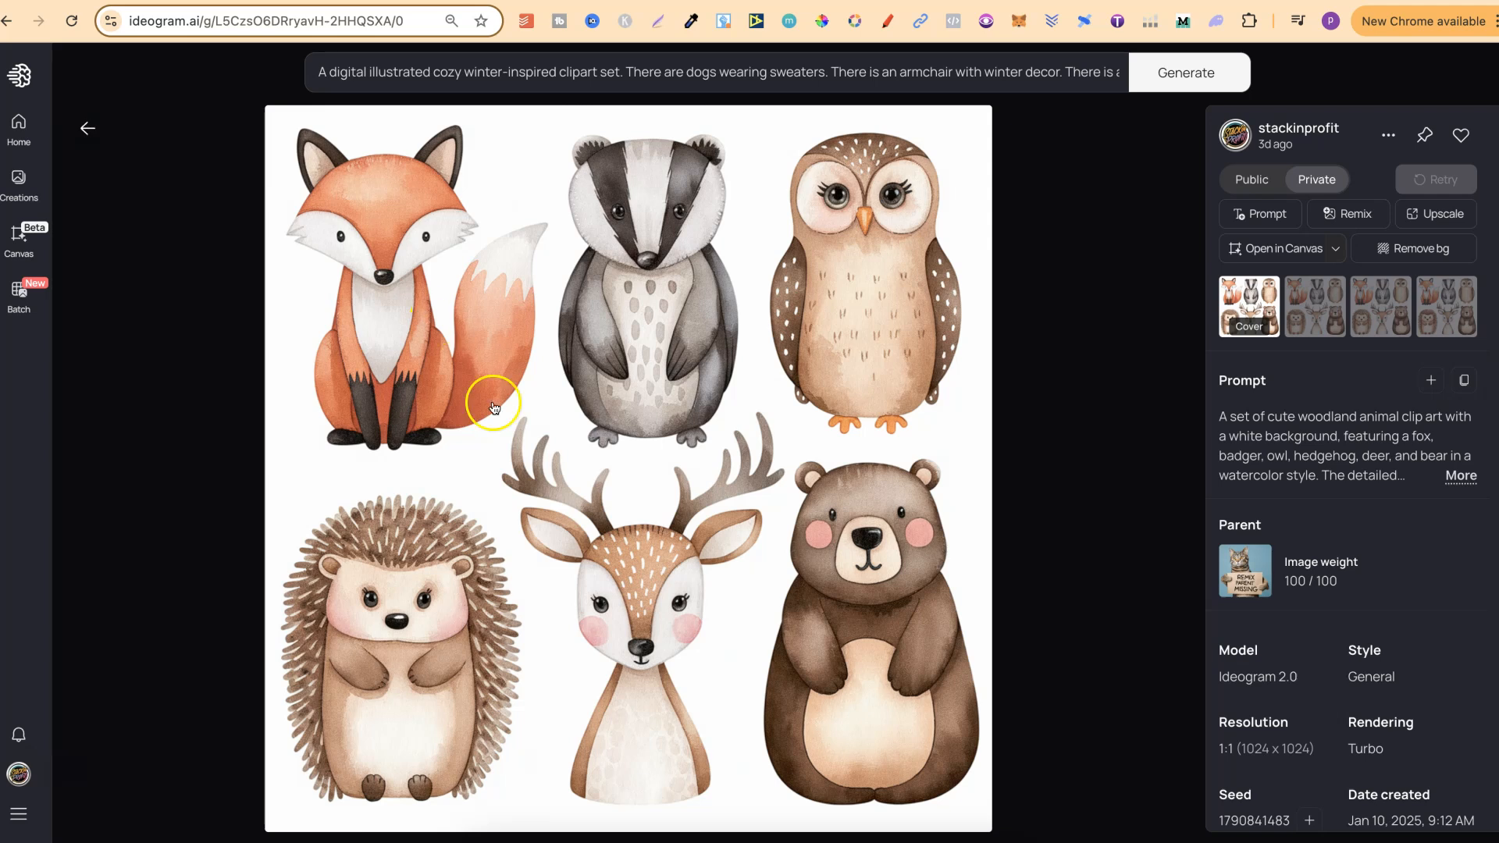
left_click(101, 123)
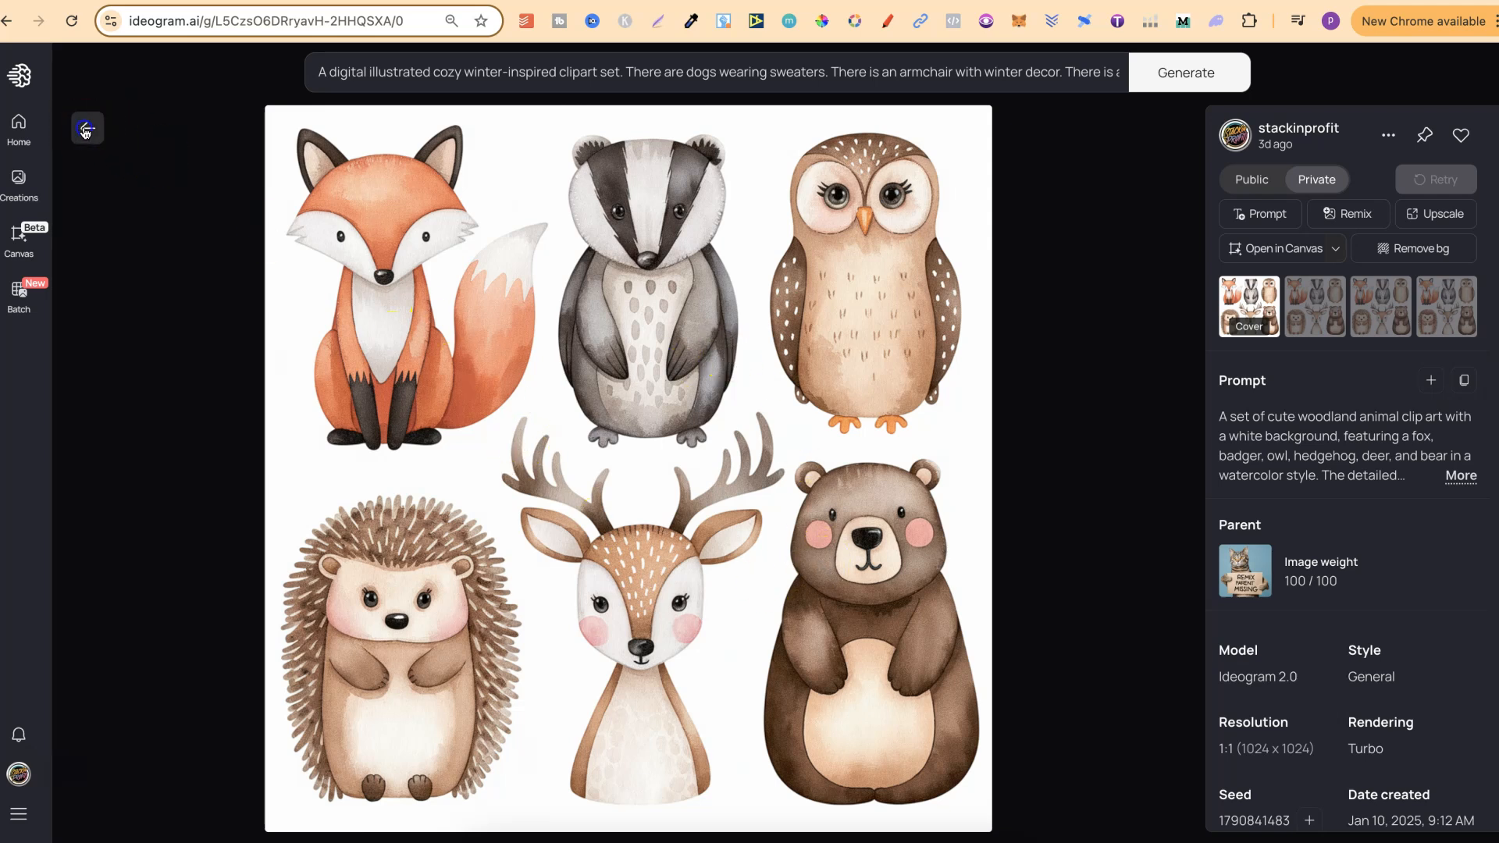
Step: View the pink illustration set of the woman holding roses at full size, and return to the start of the private gallery
scroll(1468, 574, "down", 3)
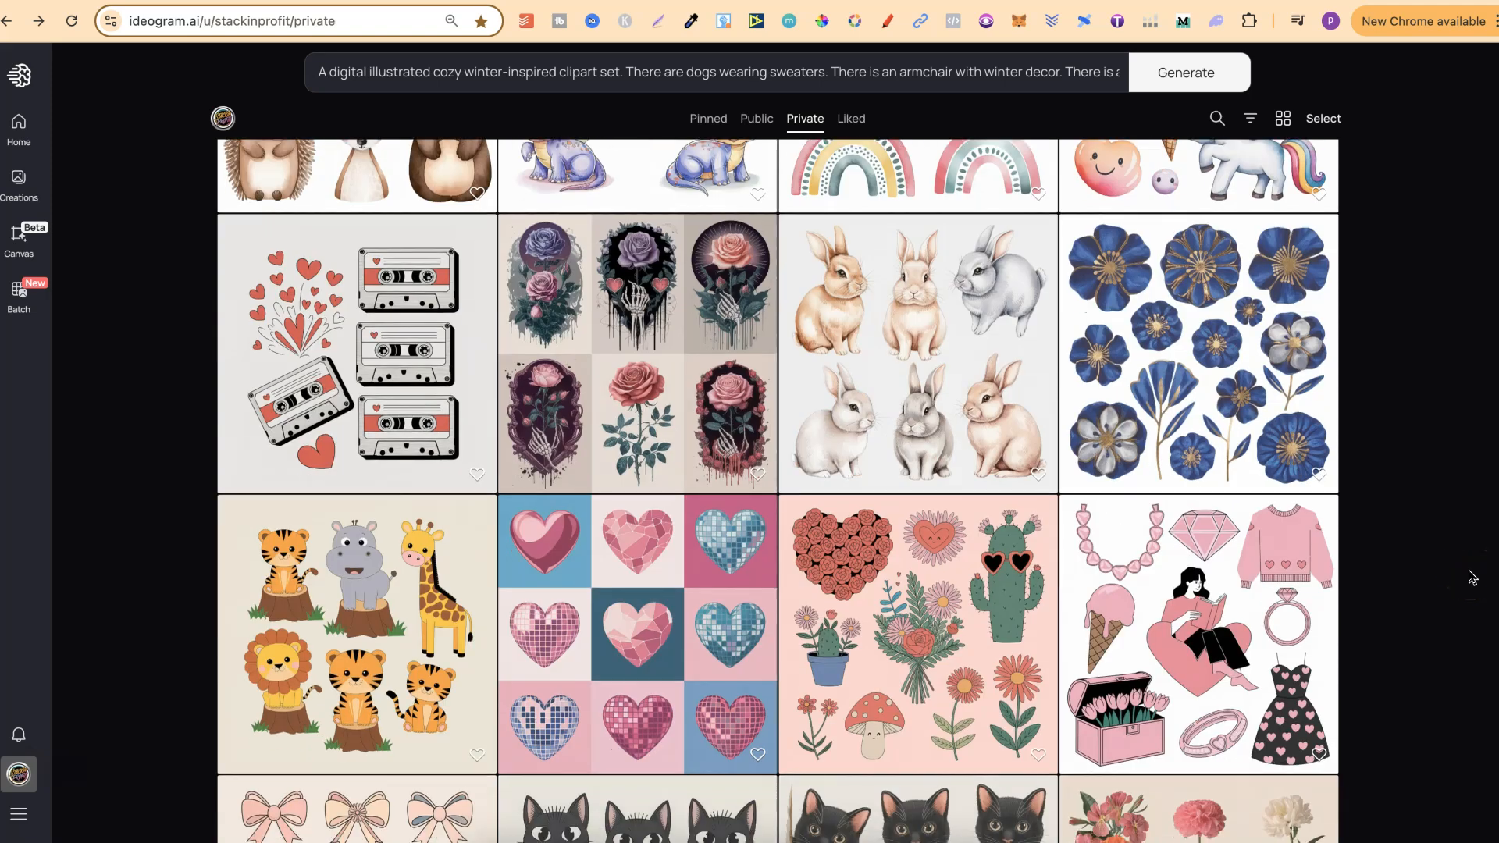
scroll(1471, 576, "down", 5)
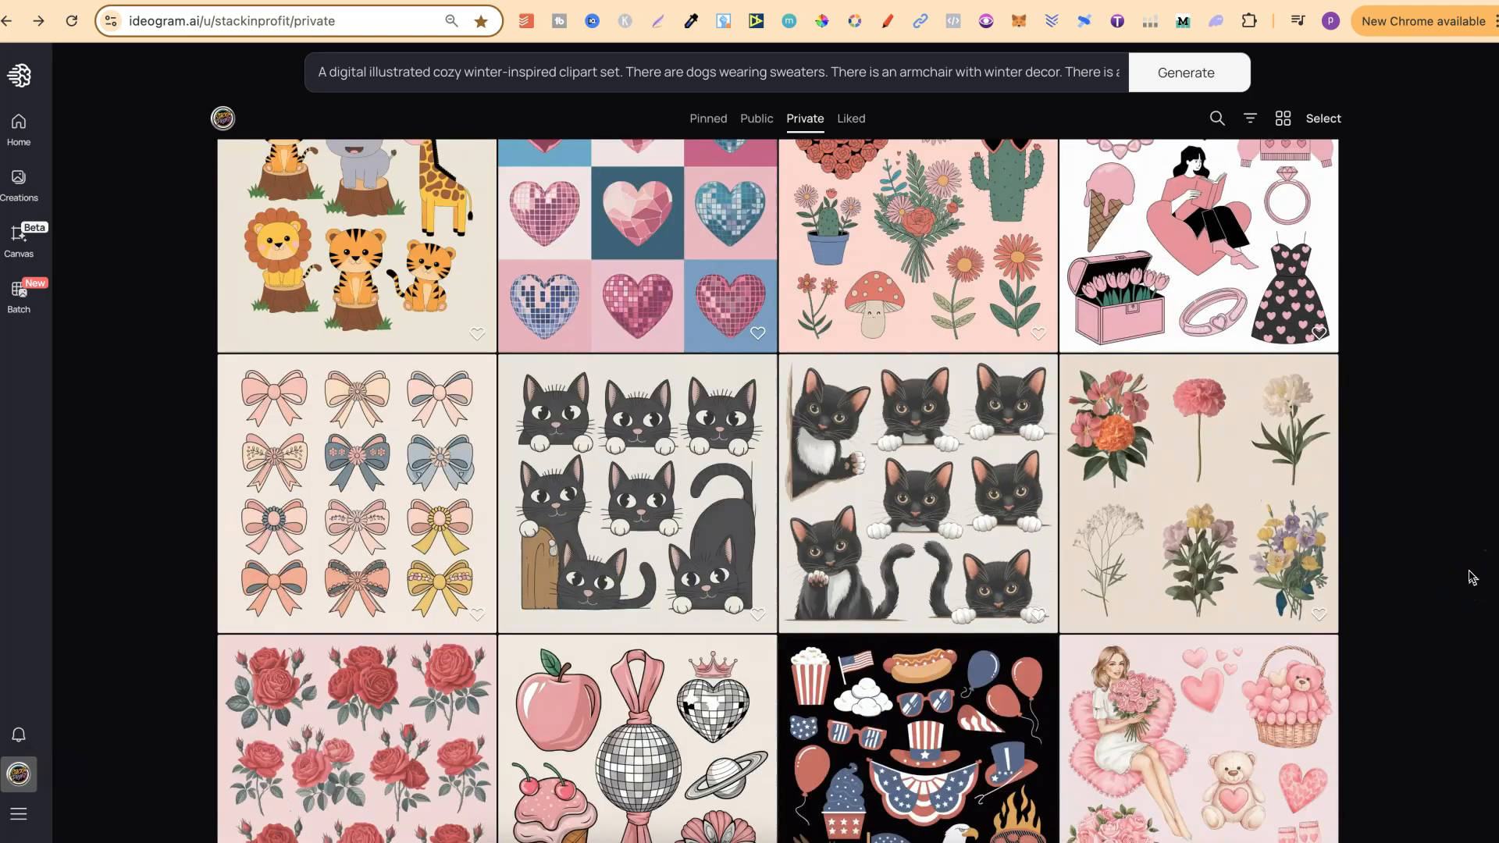
scroll(1473, 577, "down", 1)
left_click(1182, 656)
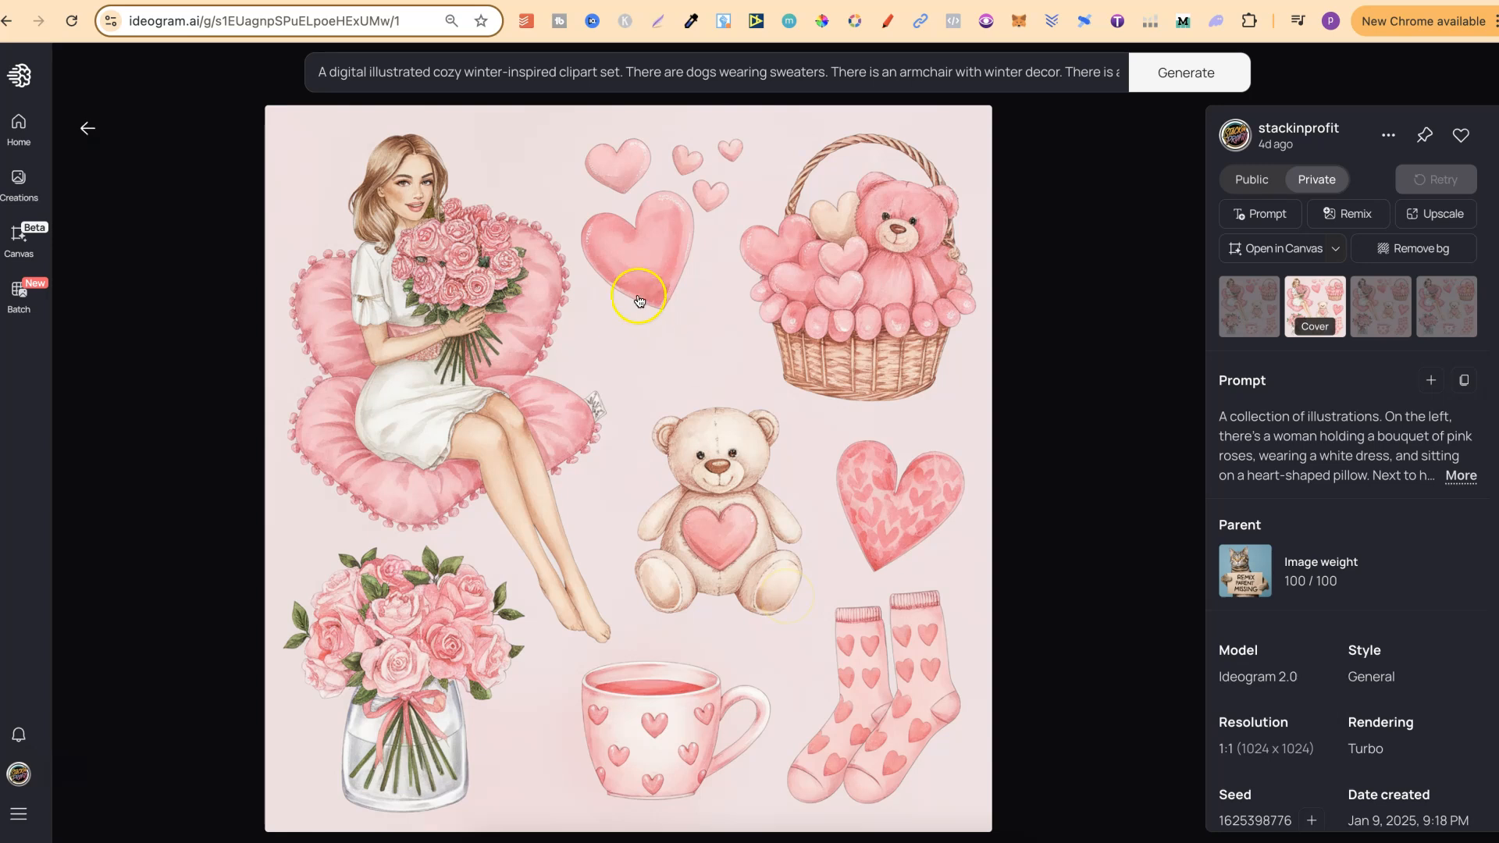
left_click(88, 128)
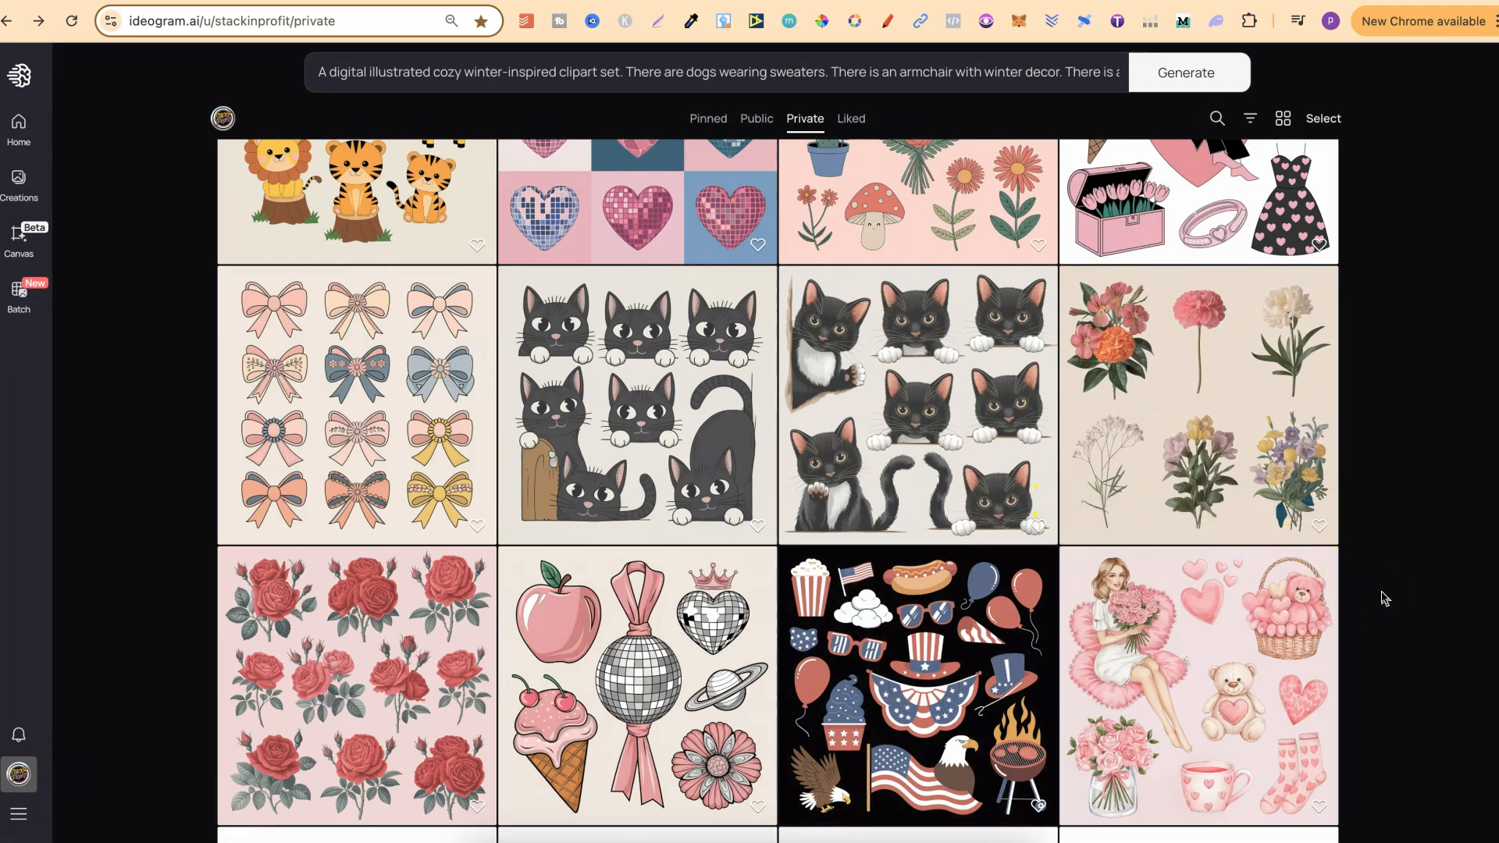
scroll(1384, 599, "up", 12)
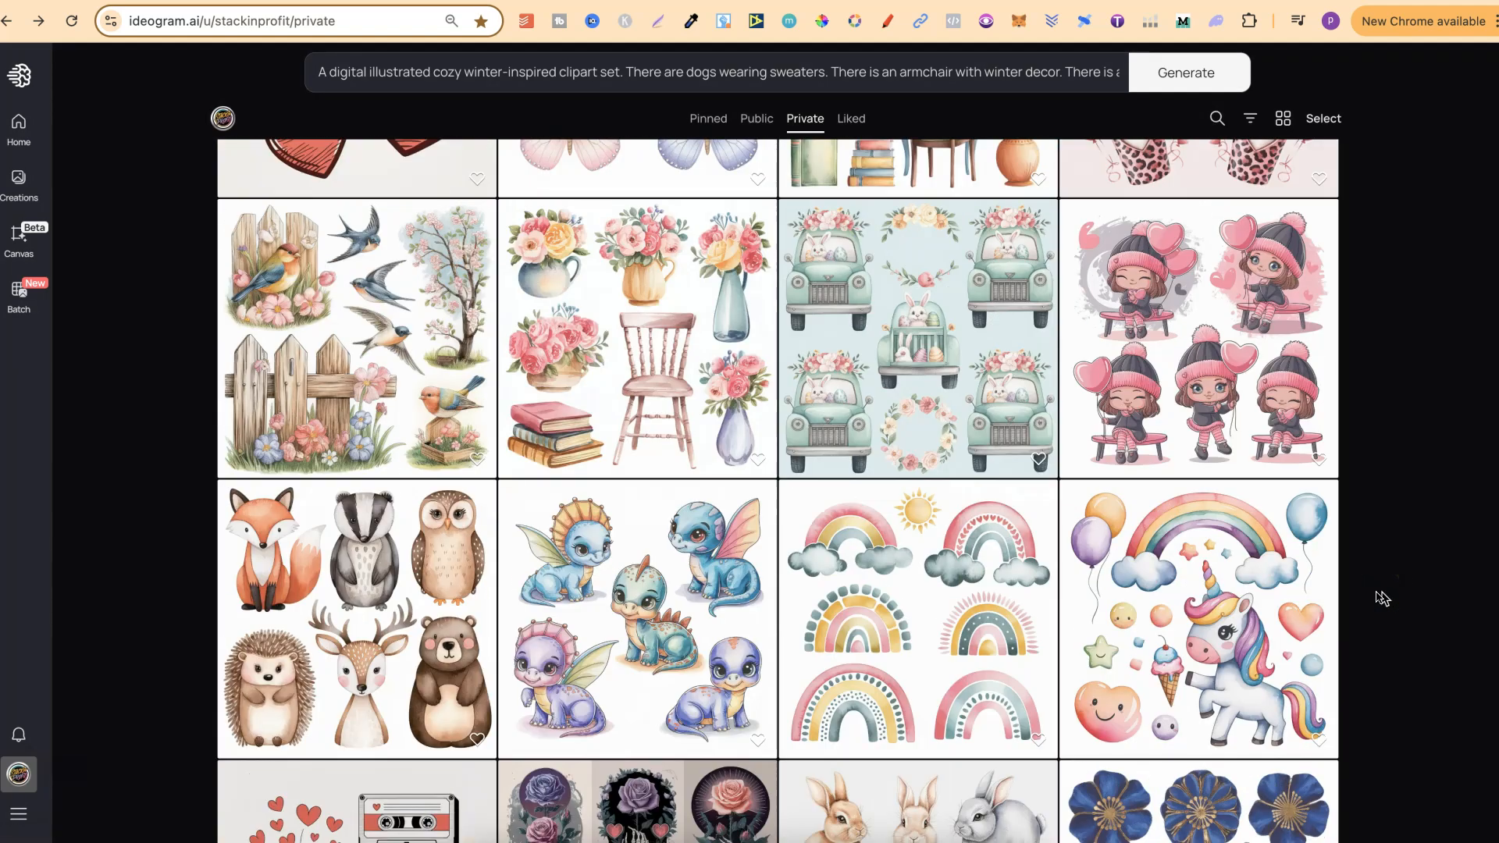
scroll(1383, 599, "up", 10)
scroll(1383, 599, "up", 10)
scroll(1383, 599, "up", 10)
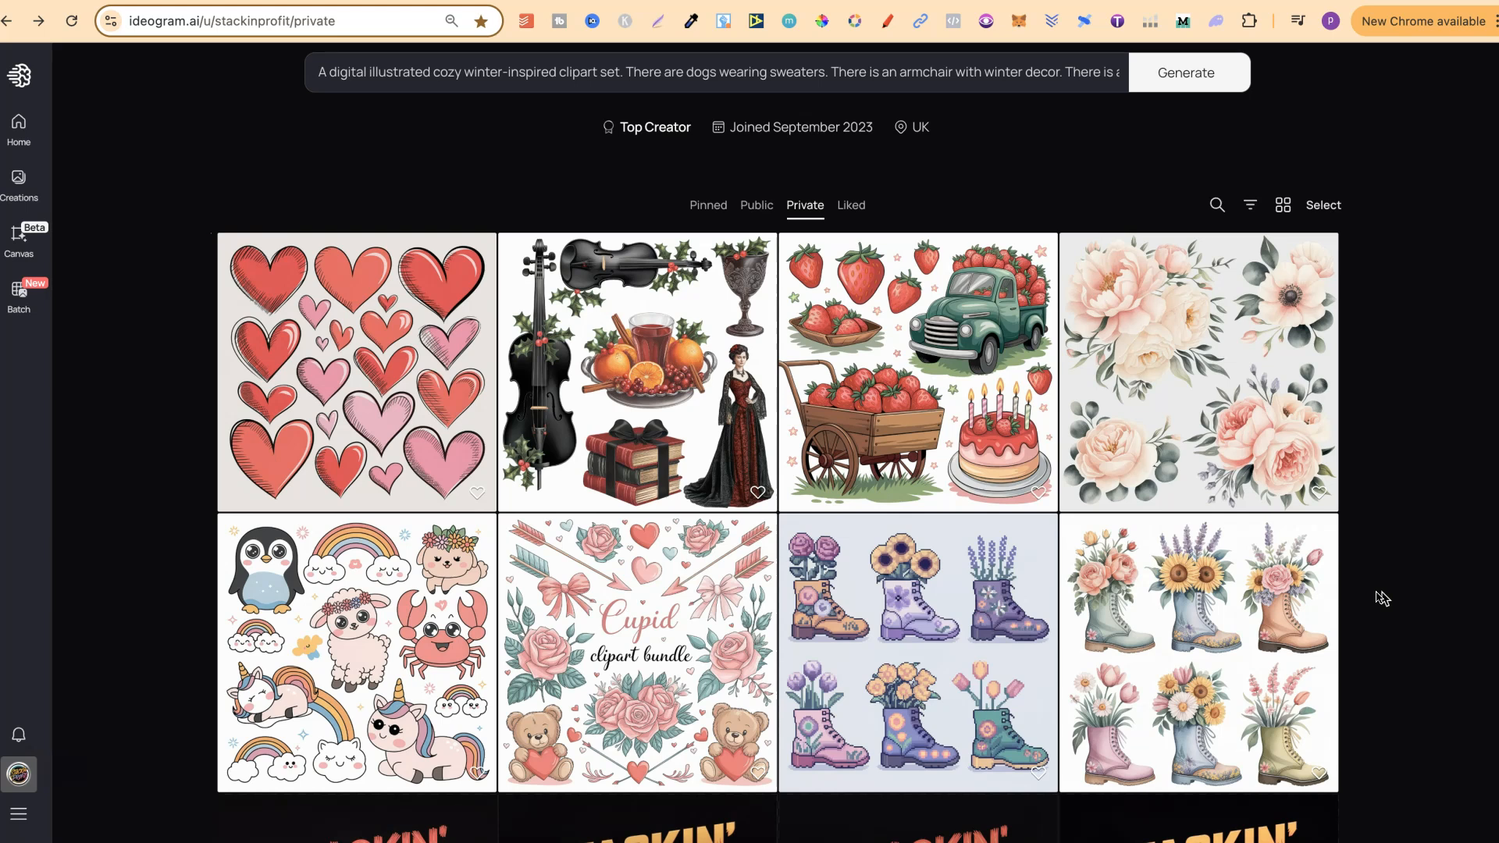